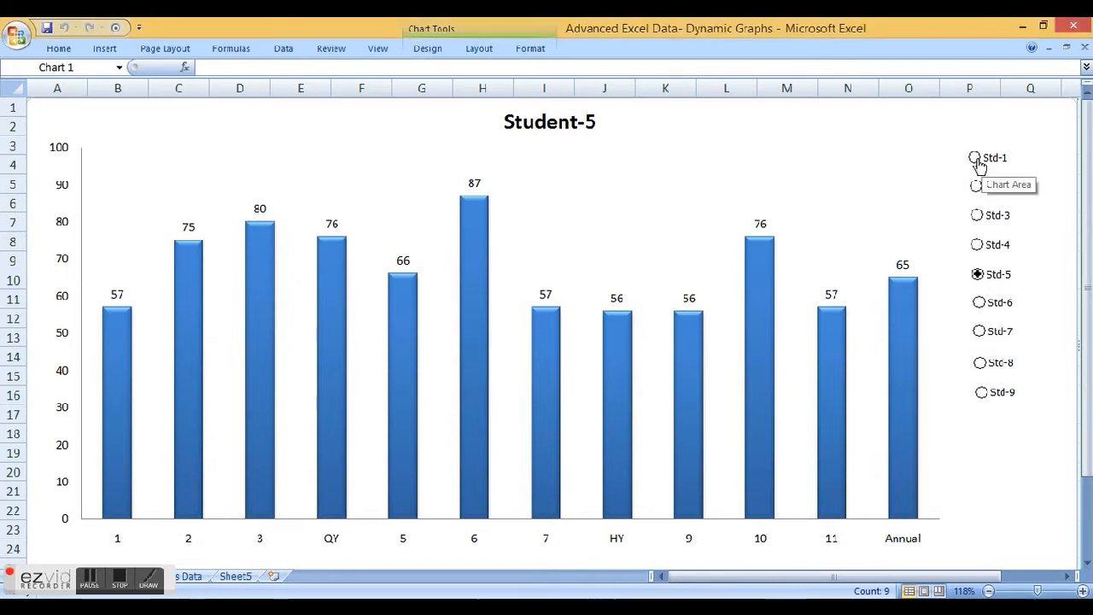
Step: Preview the dynamic student chart for students 1, 2, 3, 4, 9, 8 and 7 in turn
{"action": "left_click", "coordinate": [978, 162]}
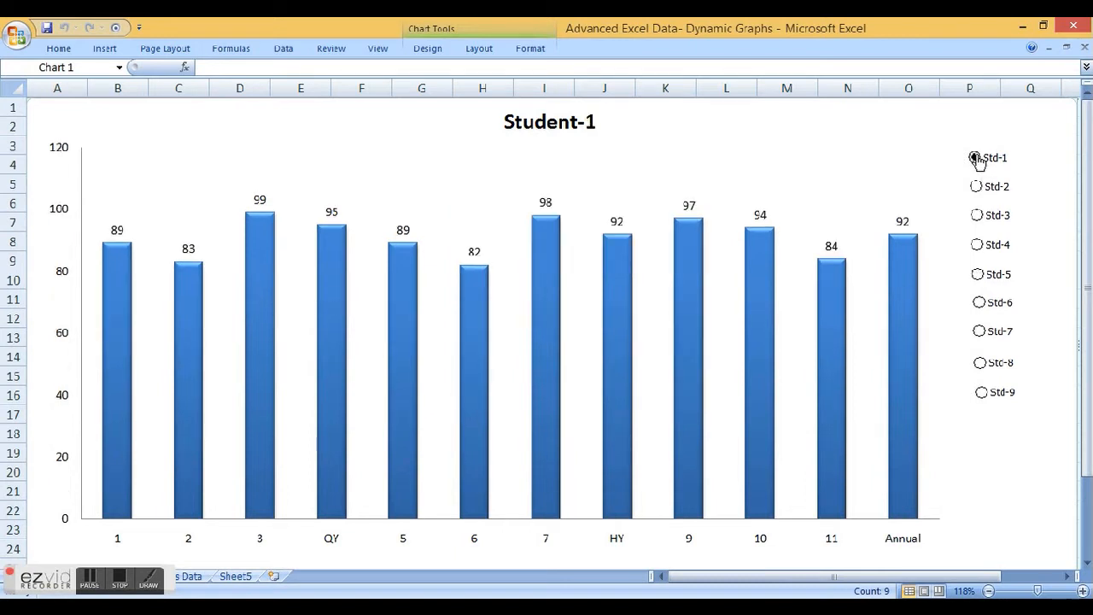
{"action": "left_click", "coordinate": [978, 190]}
{"action": "left_click", "coordinate": [977, 217]}
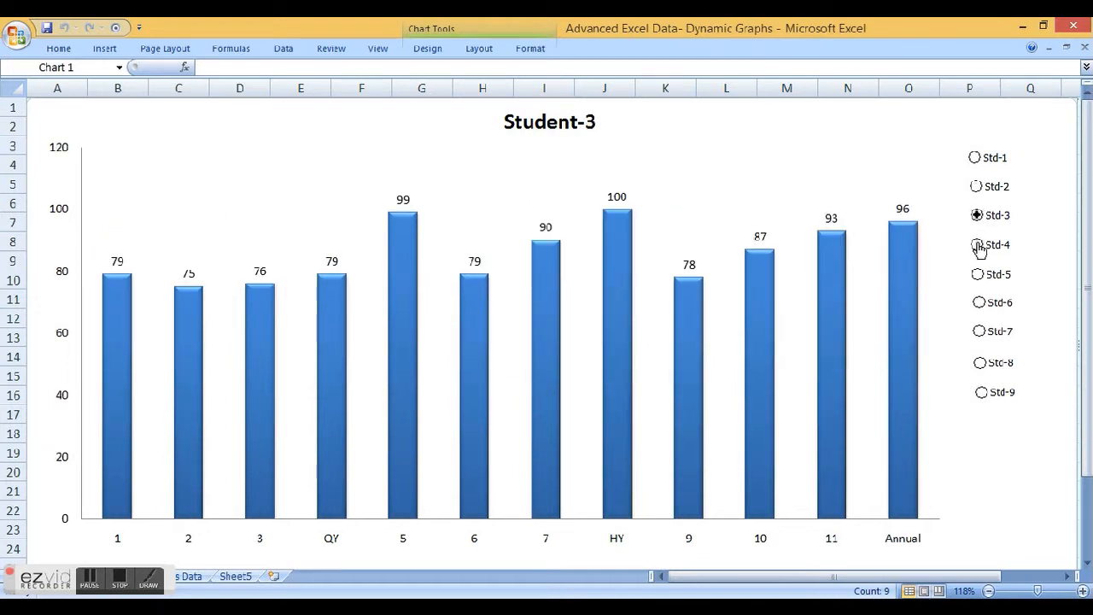
{"action": "left_click", "coordinate": [979, 246]}
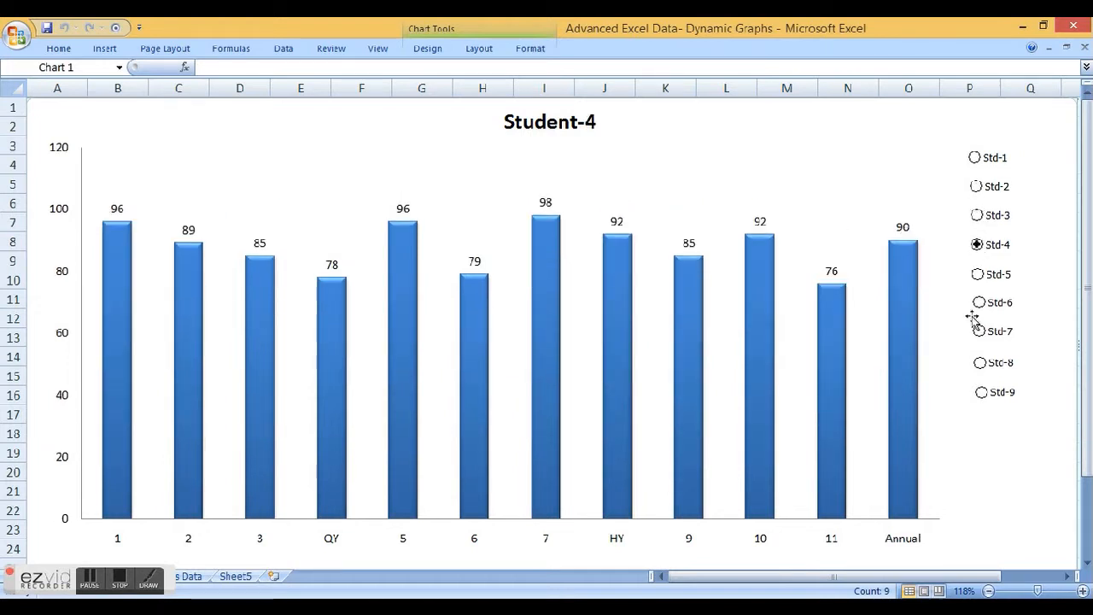
{"action": "left_click", "coordinate": [981, 393]}
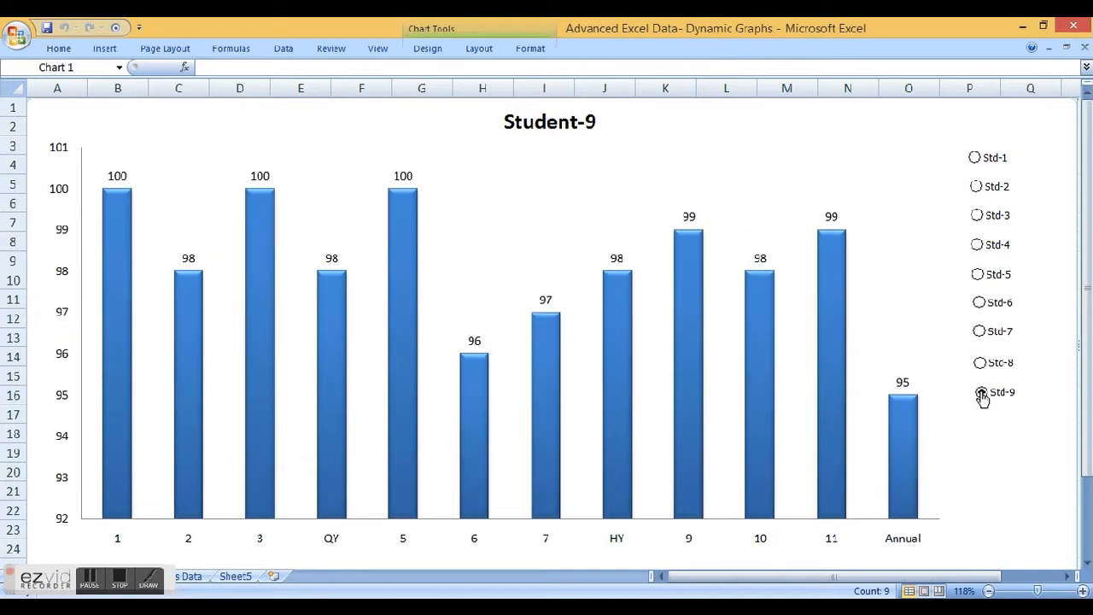
{"action": "left_click", "coordinate": [979, 363]}
{"action": "left_click", "coordinate": [980, 335]}
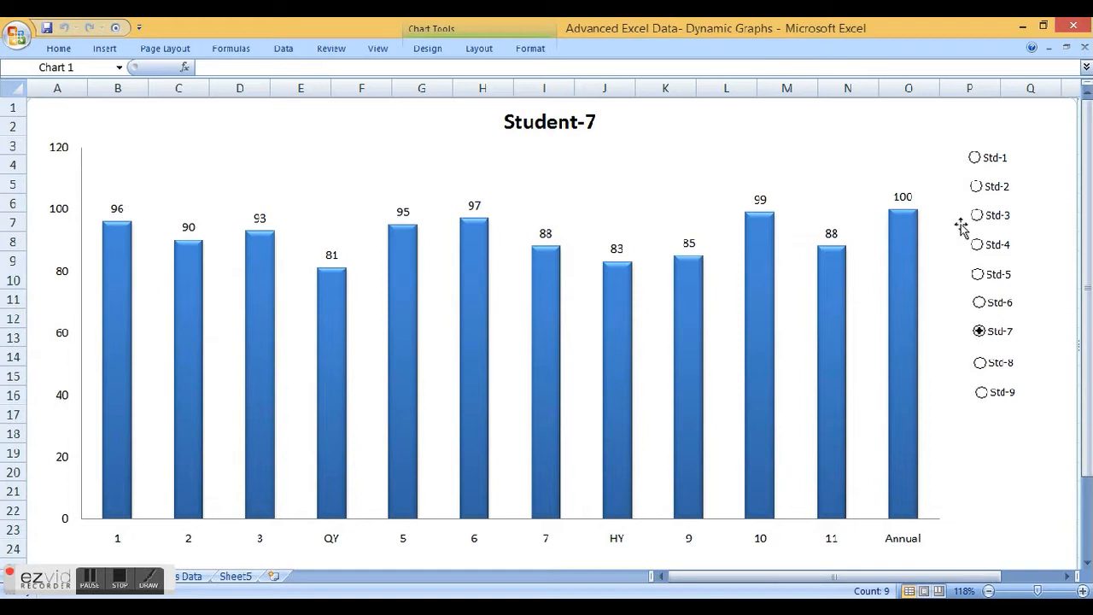
Step: Examine the sales data sheet's title, its Months column and the first salesperson heading
{"action": "left_click", "coordinate": [191, 577]}
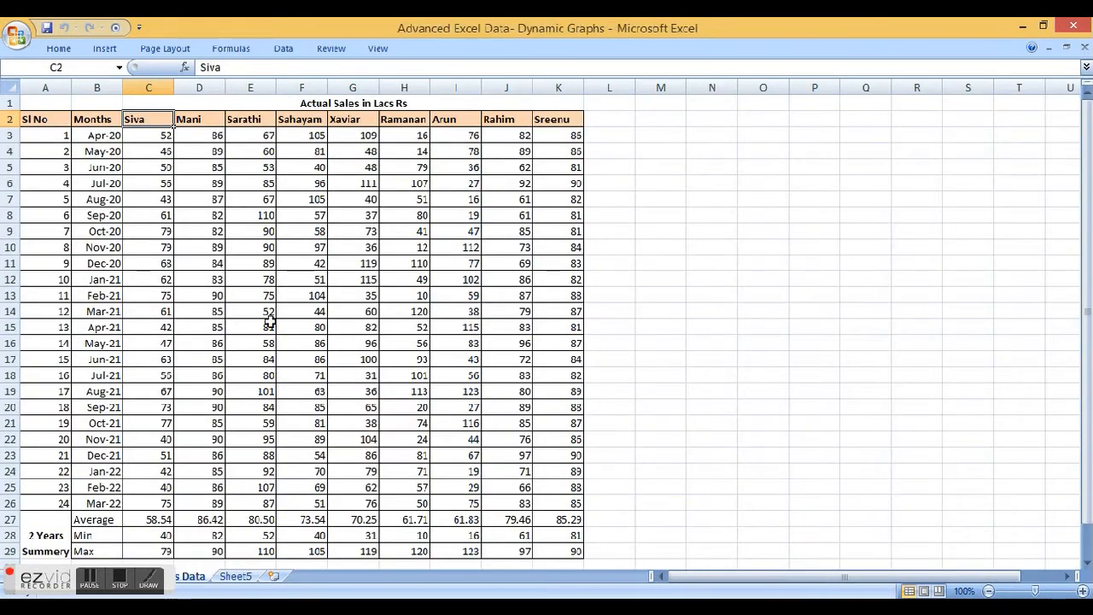
{"action": "left_click", "coordinate": [105, 103]}
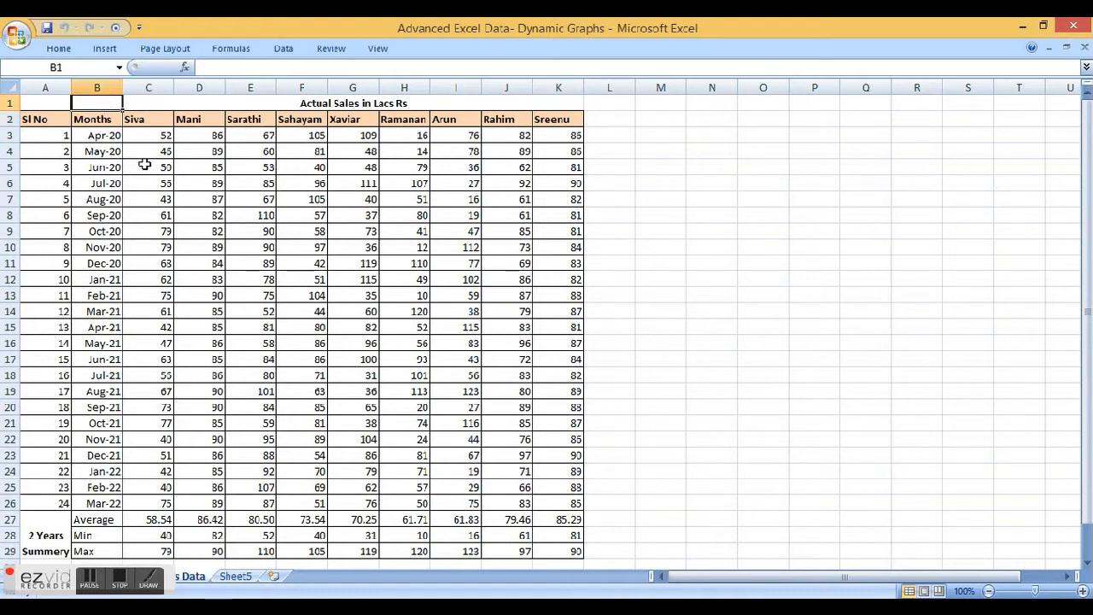
{"action": "left_click", "coordinate": [203, 104]}
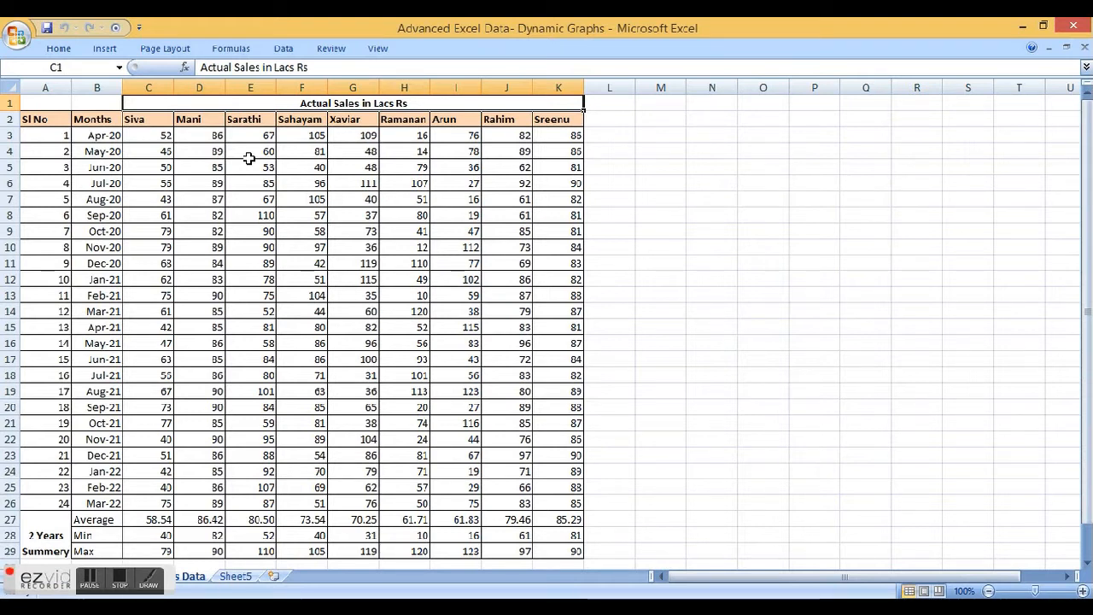
{"action": "left_click", "coordinate": [105, 119]}
{"action": "left_click_drag", "start_coordinate": [105, 120], "coordinate": [99, 500]}
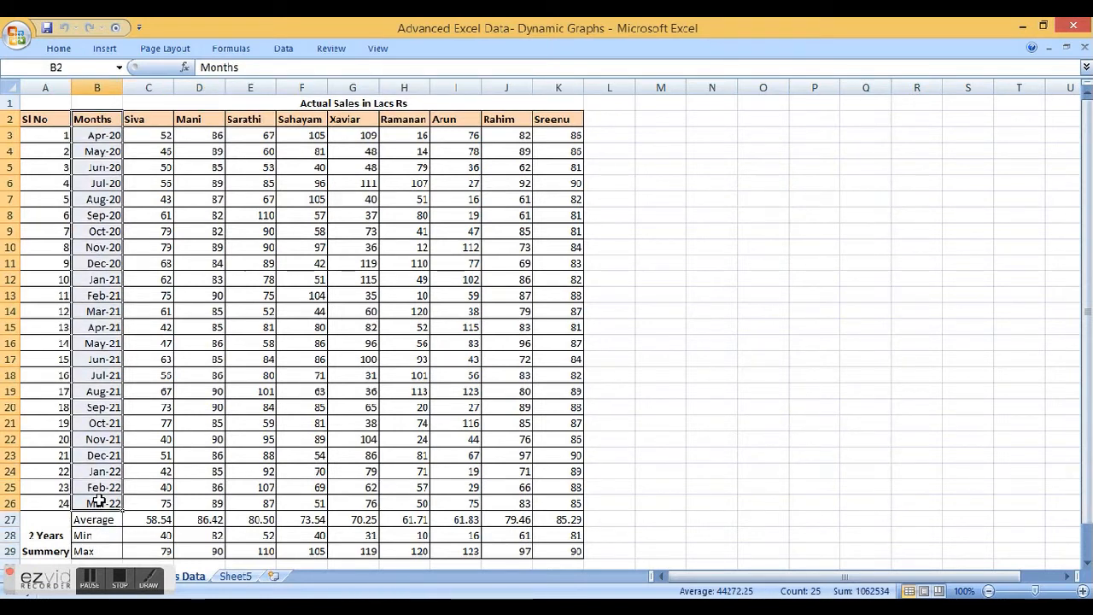
{"action": "left_click", "coordinate": [214, 488]}
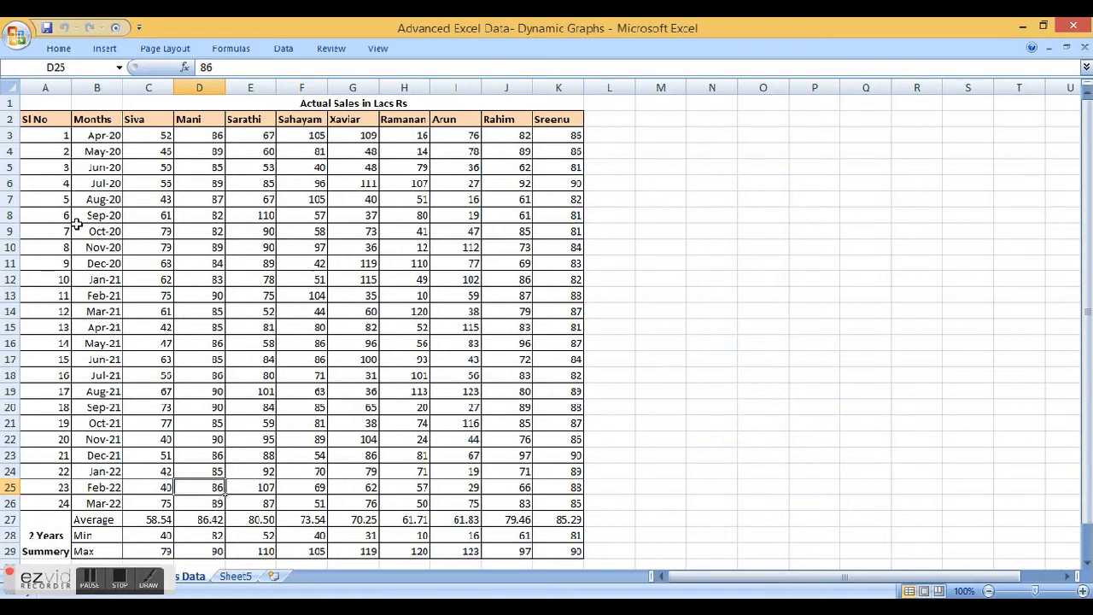
{"action": "left_click", "coordinate": [108, 136]}
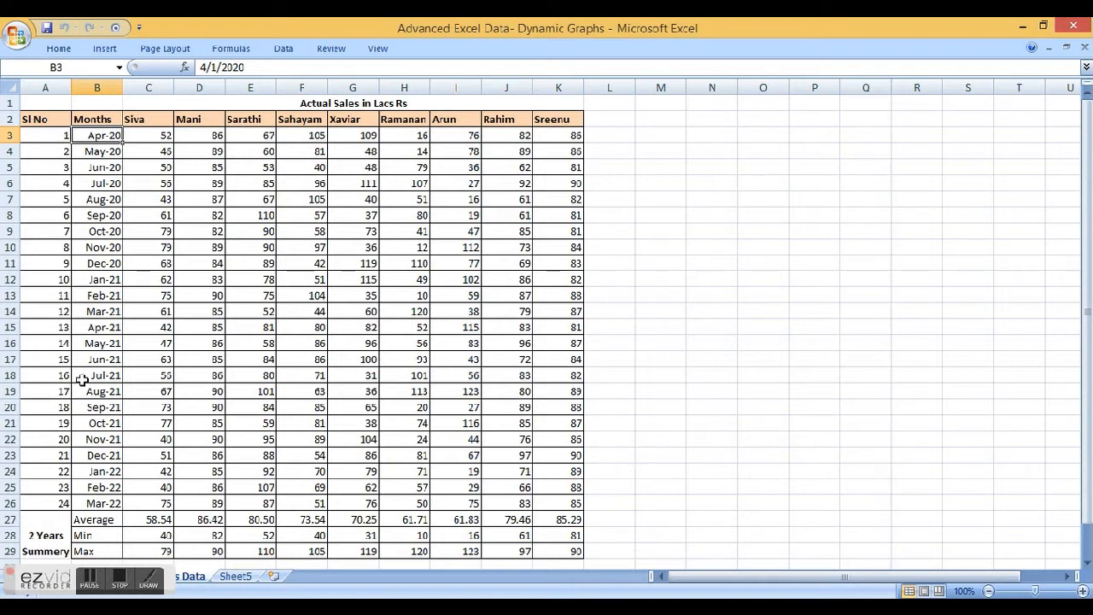
{"action": "left_click", "coordinate": [129, 122]}
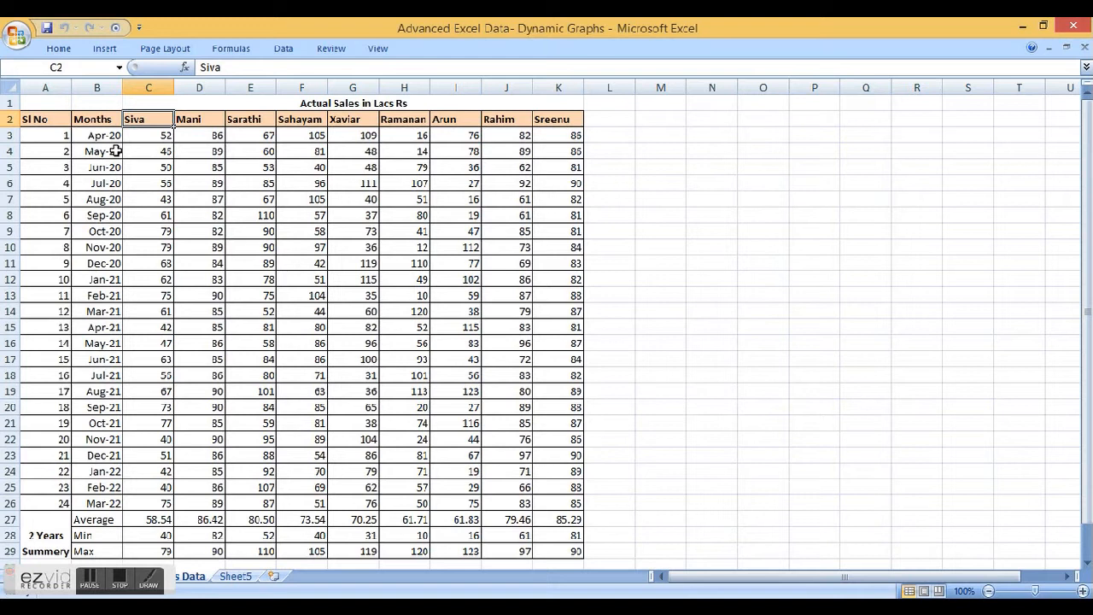
Step: Add a new worksheet after Sheet5 and rename it DynGraphs
{"action": "left_click", "coordinate": [243, 567]}
{"action": "left_click", "coordinate": [243, 572]}
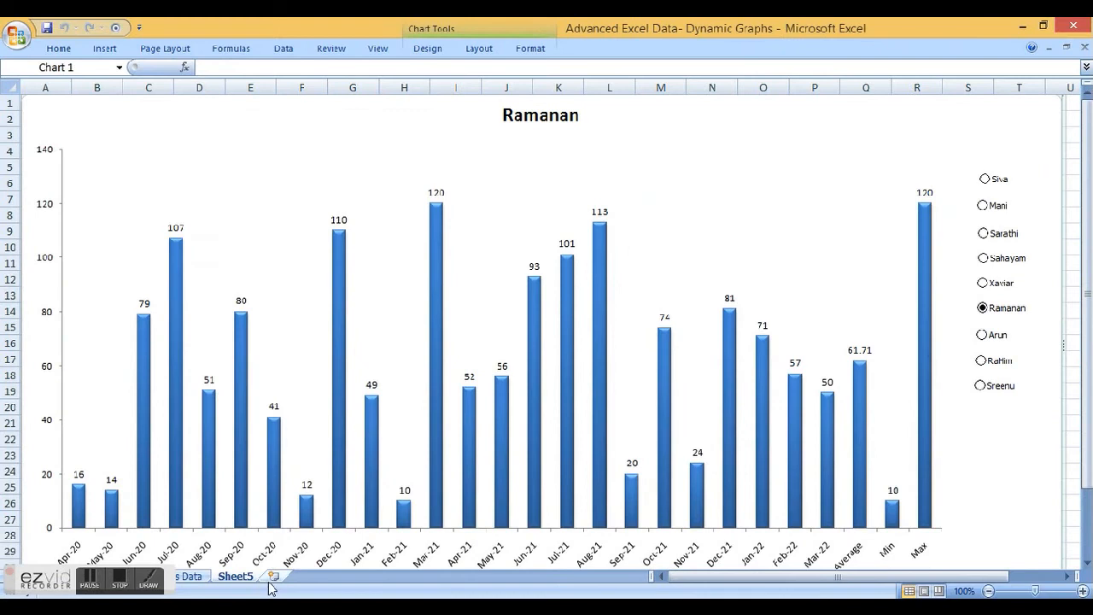
{"action": "left_click", "coordinate": [274, 579]}
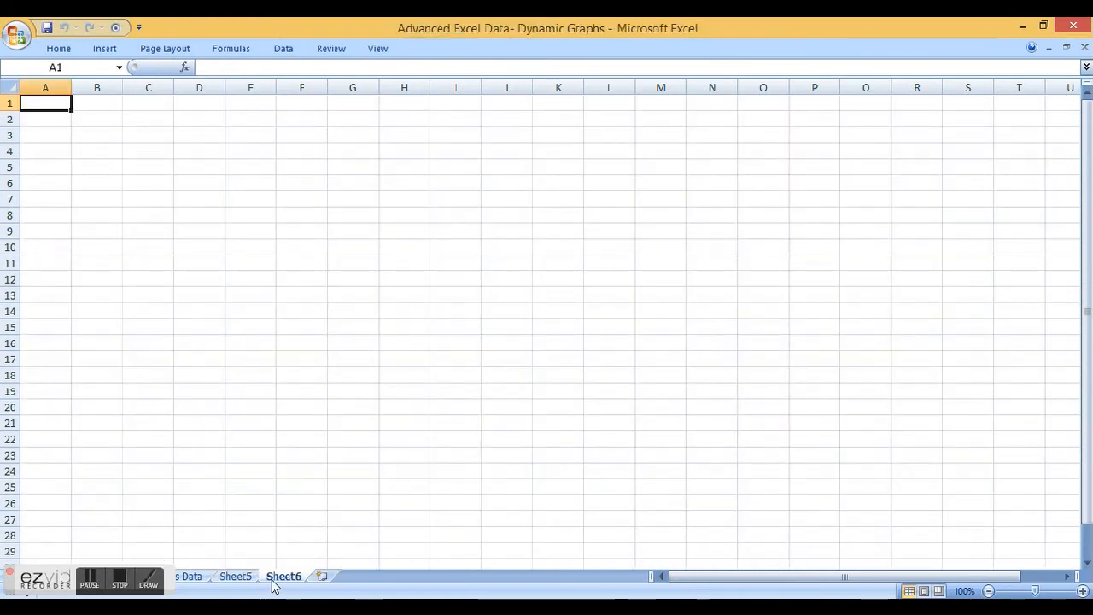
{"action": "left_click", "coordinate": [195, 577]}
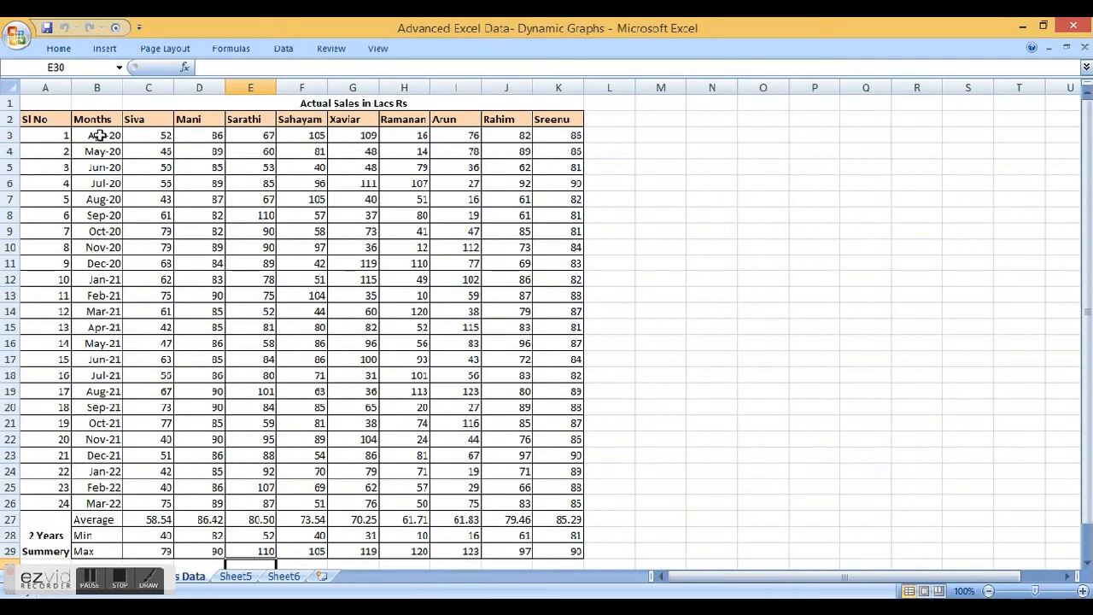
{"action": "left_click", "coordinate": [289, 578]}
{"action": "double_click", "coordinate": [288, 577]}
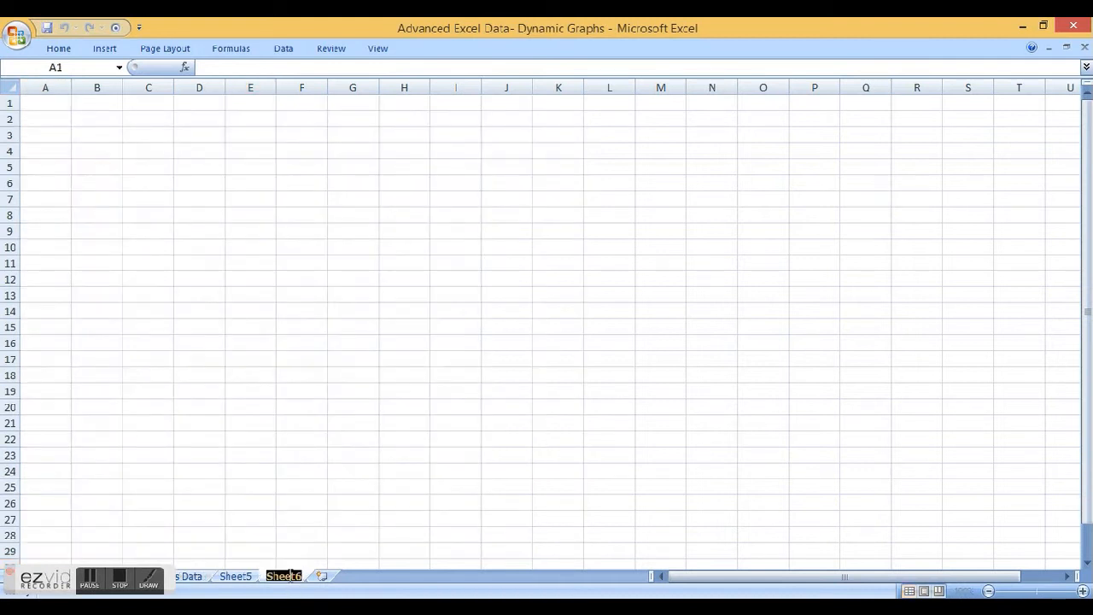
{"action": "type", "text": "DynGraphs"}
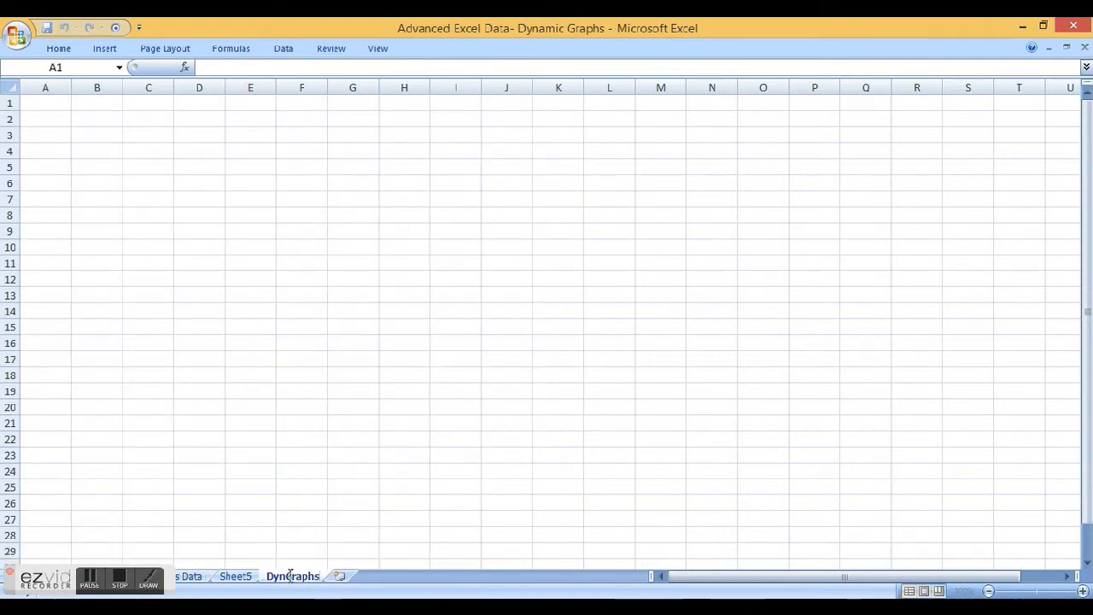
{"action": "left_click", "coordinate": [231, 375]}
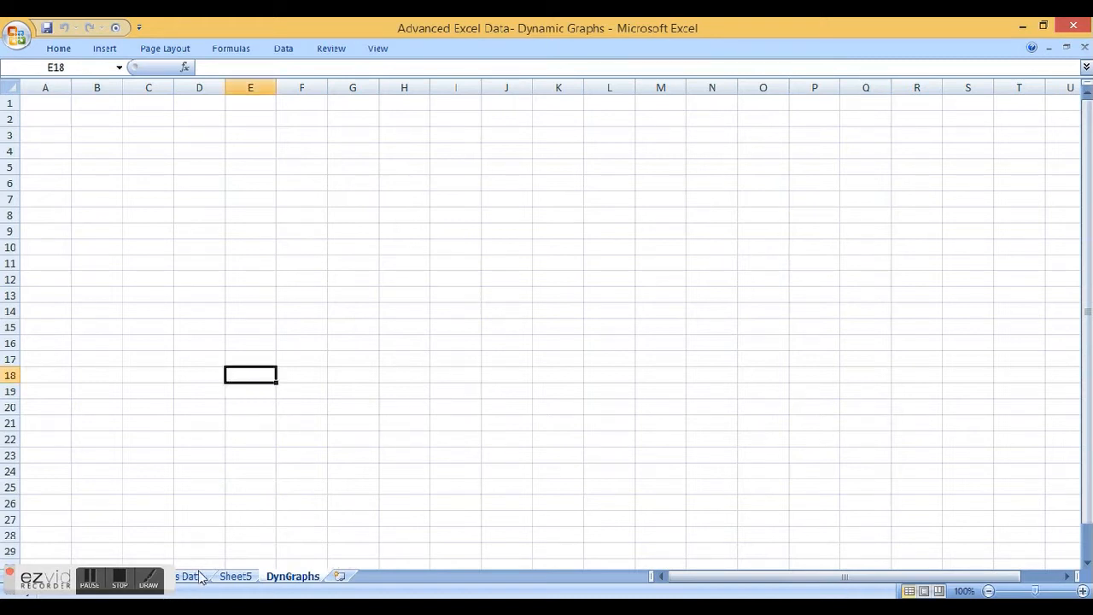
Step: Copy the Months column with its Average, Min and Max labels (B2:B29) from the sales data sheet to DynGraphs cell B3
{"action": "left_click", "coordinate": [198, 577]}
{"action": "left_click", "coordinate": [102, 120]}
{"action": "left_click_drag", "start_coordinate": [101, 121], "coordinate": [96, 551]}
{"action": "key", "text": "ctrl+c"}
{"action": "left_click", "coordinate": [293, 577]}
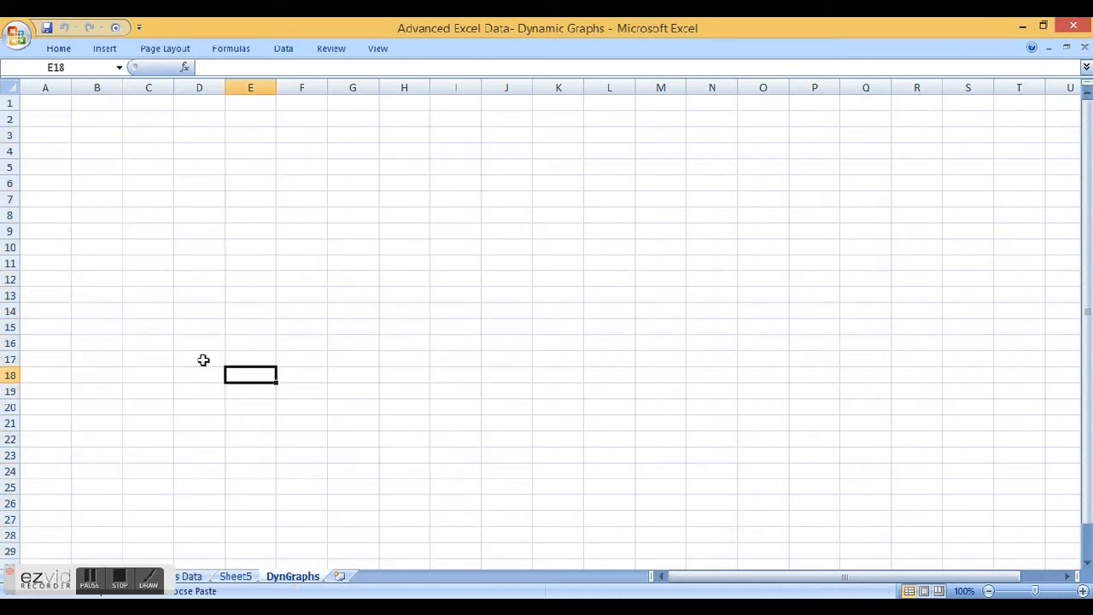
{"action": "left_click", "coordinate": [102, 132]}
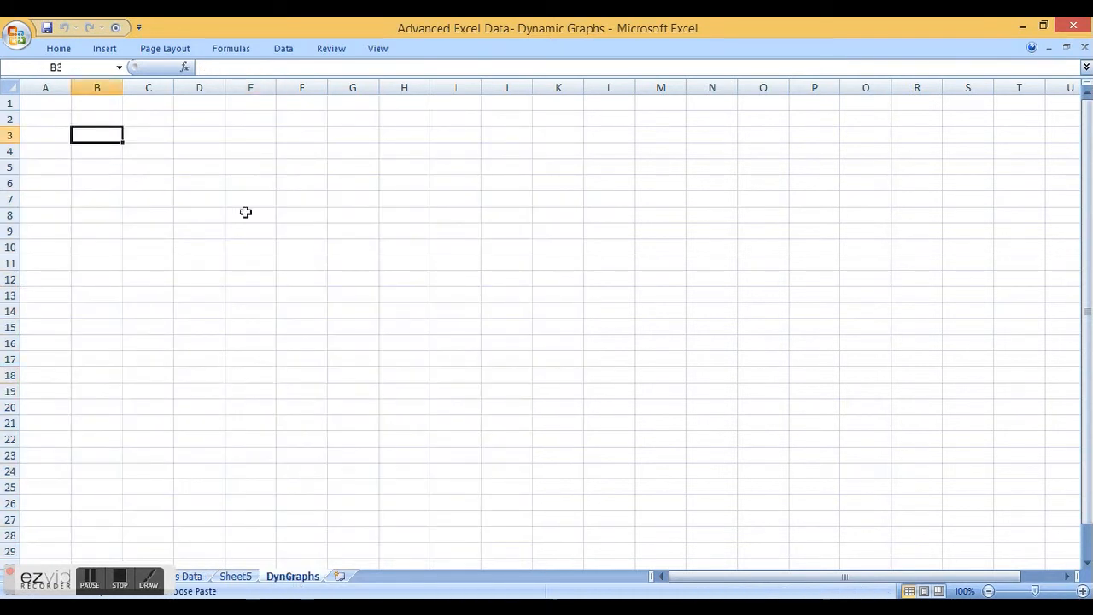
{"action": "key", "text": "ctrl+v"}
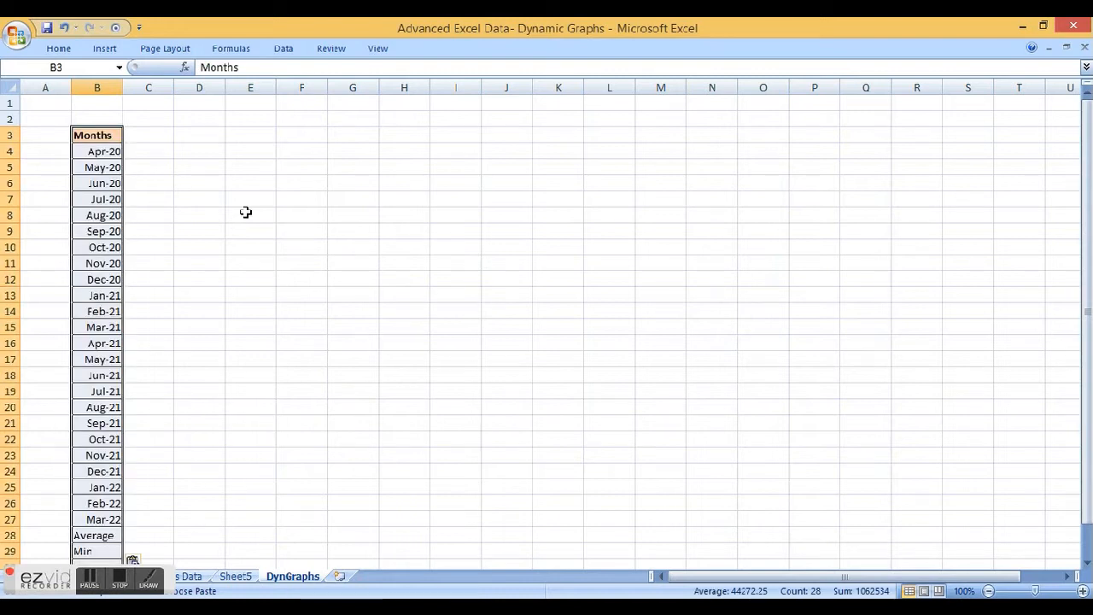
Step: Number the rows beside the Months list from 1 to 28 in column A, starting at A3
{"action": "left_click_drag", "start_coordinate": [59, 137], "coordinate": [53, 153]}
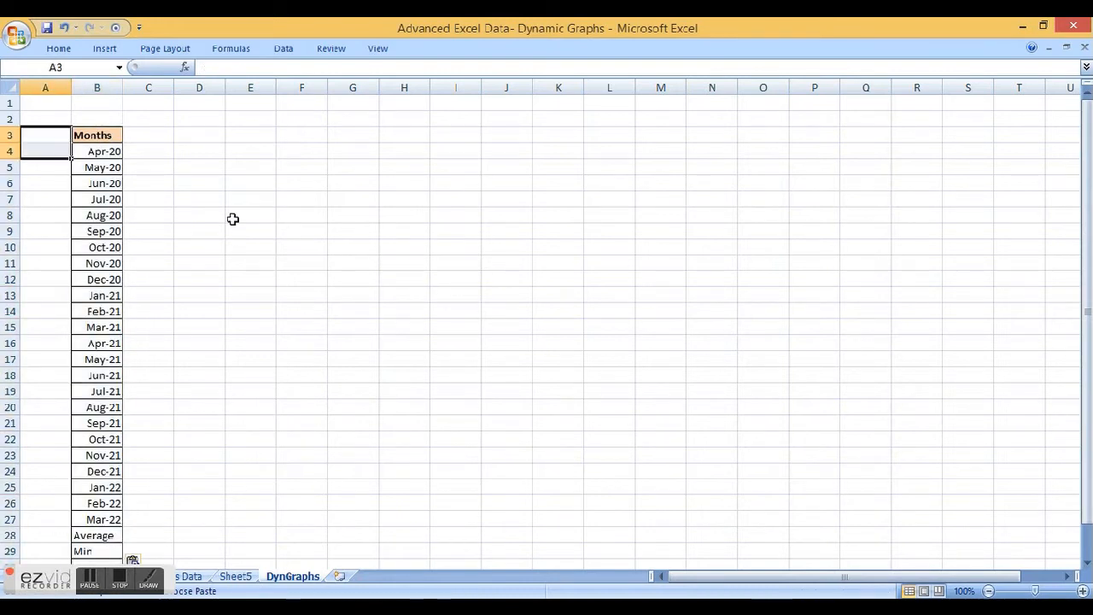
{"action": "key", "text": "Up"}
{"action": "key", "text": "Down"}
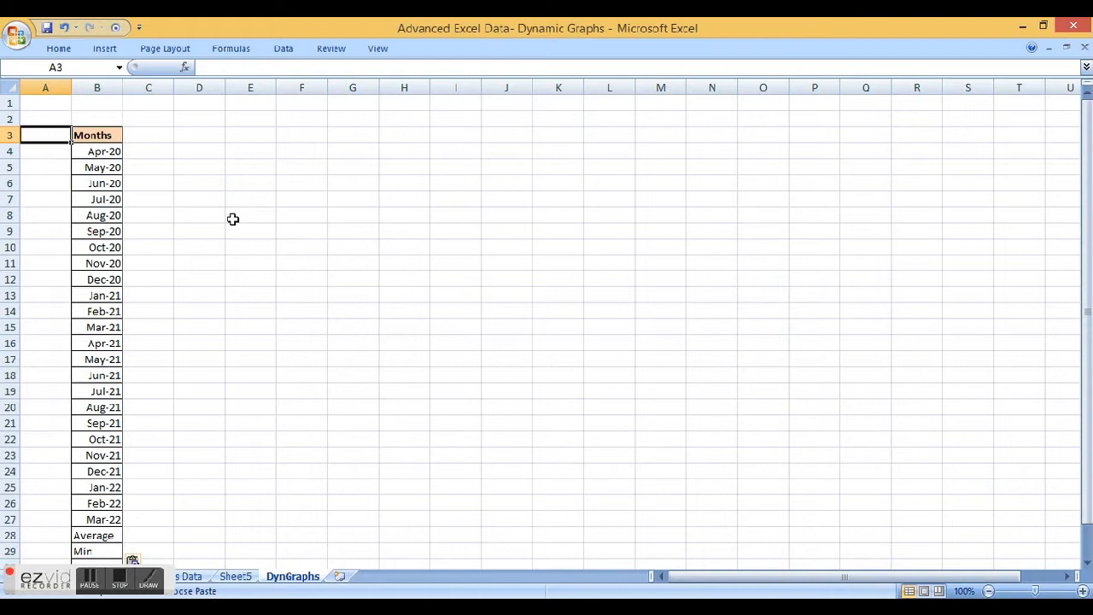
{"action": "type", "text": "1"}
{"action": "key", "text": "Return"}
{"action": "type", "text": "2"}
{"action": "key", "text": "Return"}
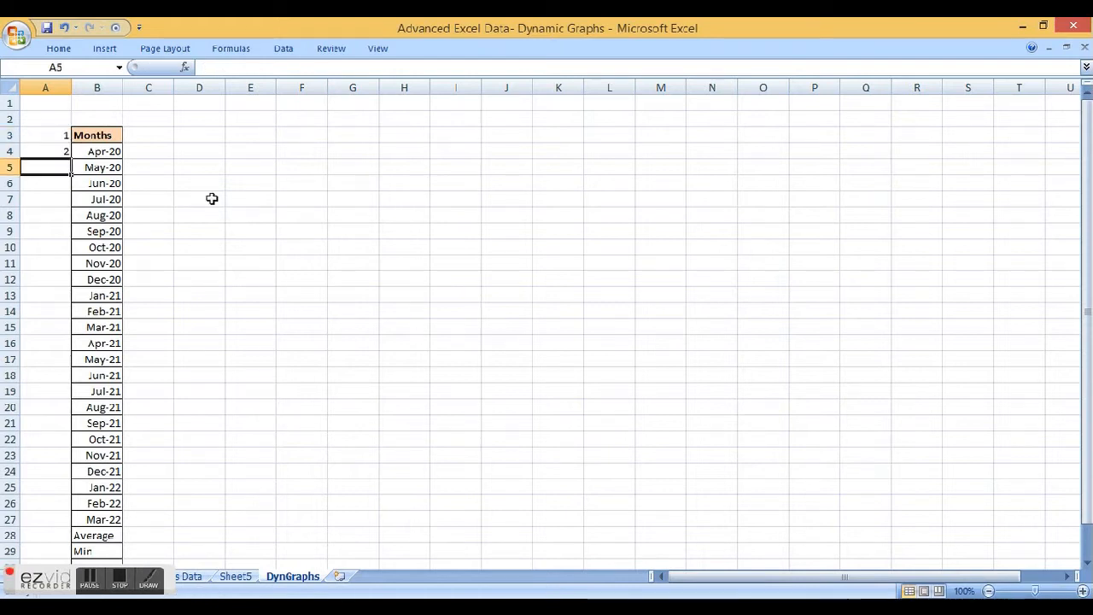
{"action": "left_click", "coordinate": [64, 137]}
{"action": "left_click_drag", "start_coordinate": [64, 136], "coordinate": [54, 540]}
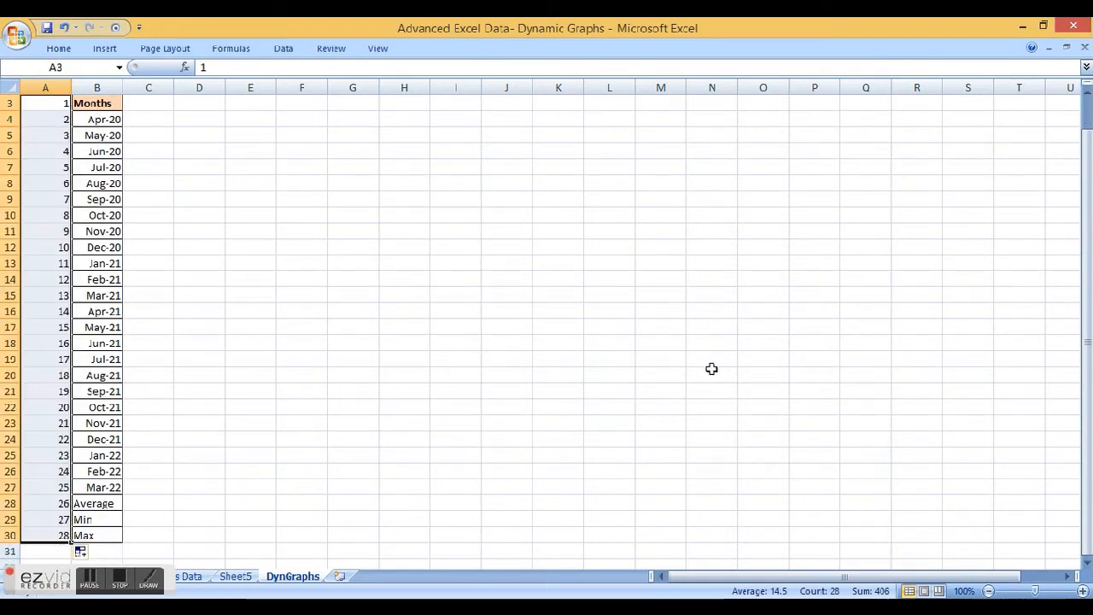
{"action": "scroll", "coordinate": [652, 105], "scroll_direction": "up", "scroll_amount": 1}
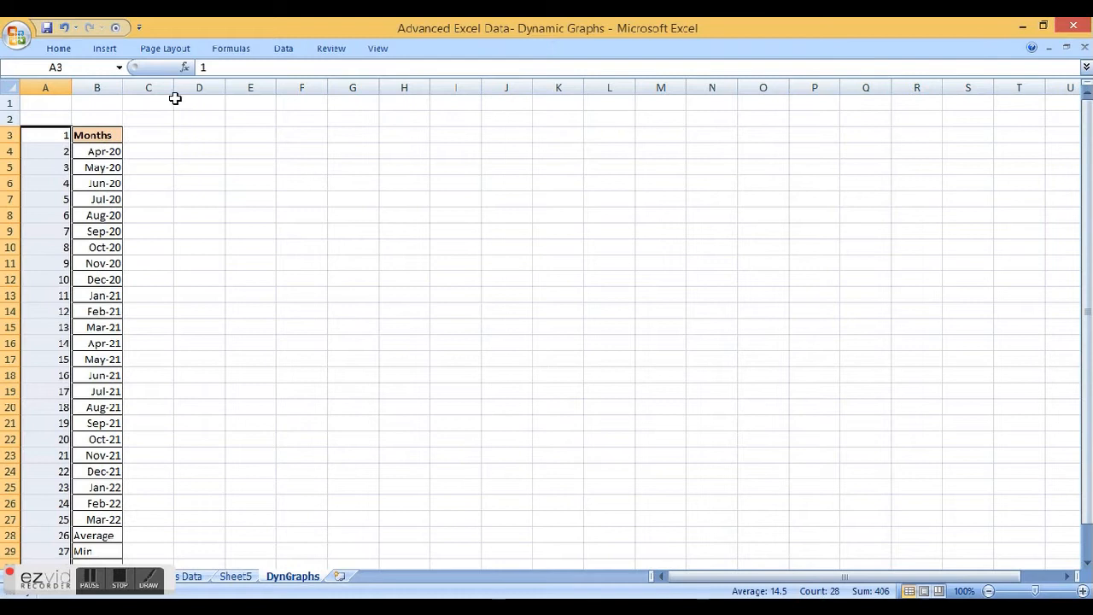
Step: Delete the empty row 2 above the numbered Months list
{"action": "left_click", "coordinate": [12, 119]}
{"action": "right_click", "coordinate": [17, 119]}
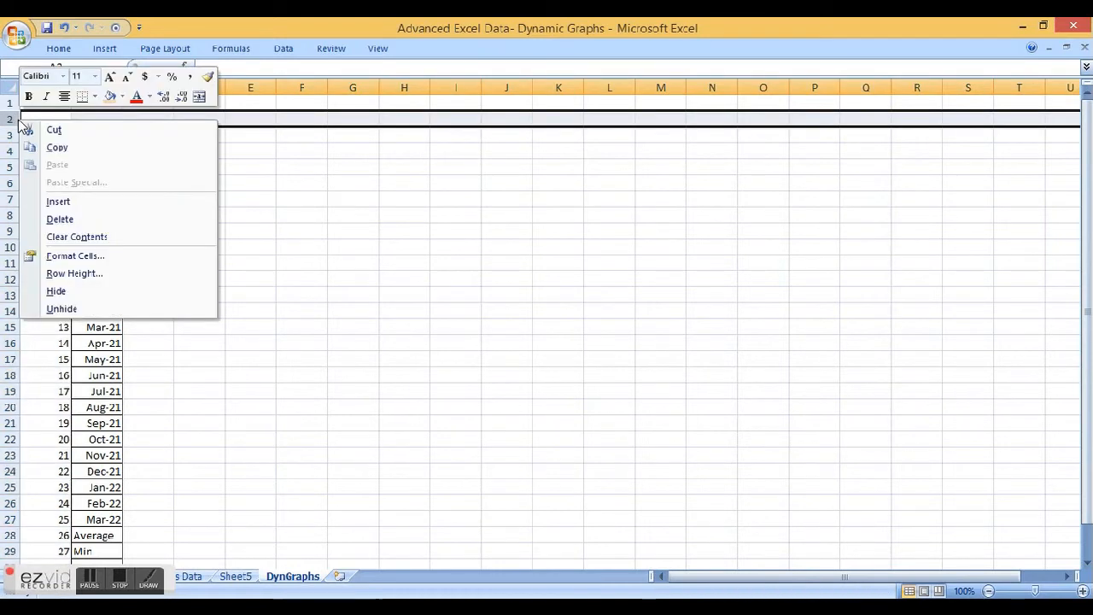
{"action": "left_click", "coordinate": [76, 222]}
{"action": "left_click", "coordinate": [256, 215]}
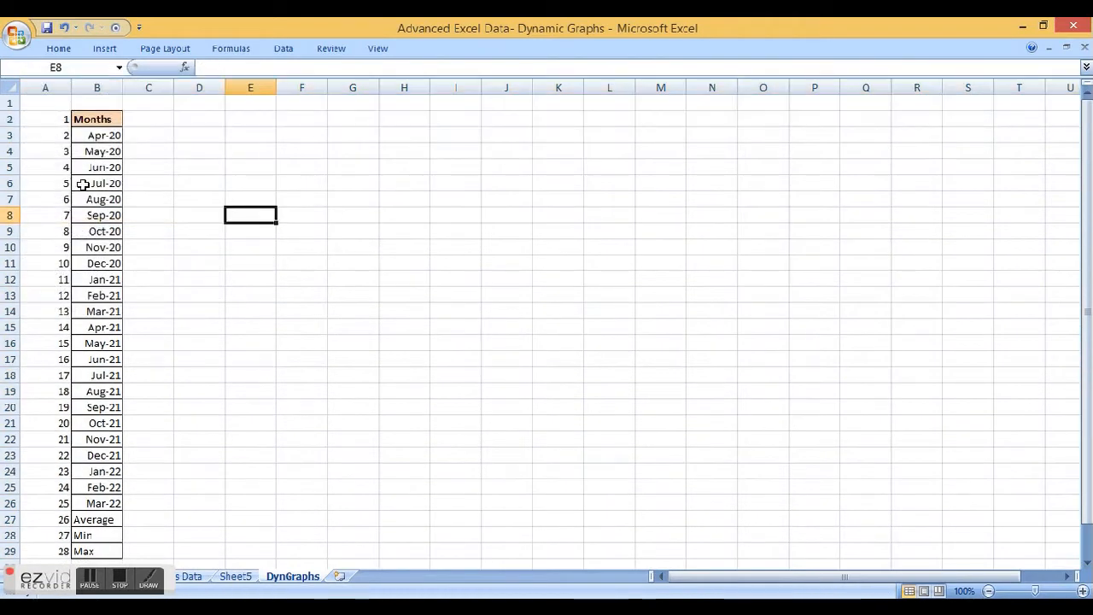
Step: Enter the first salesperson's name in C2 as the heading beside Months
{"action": "left_click", "coordinate": [49, 121]}
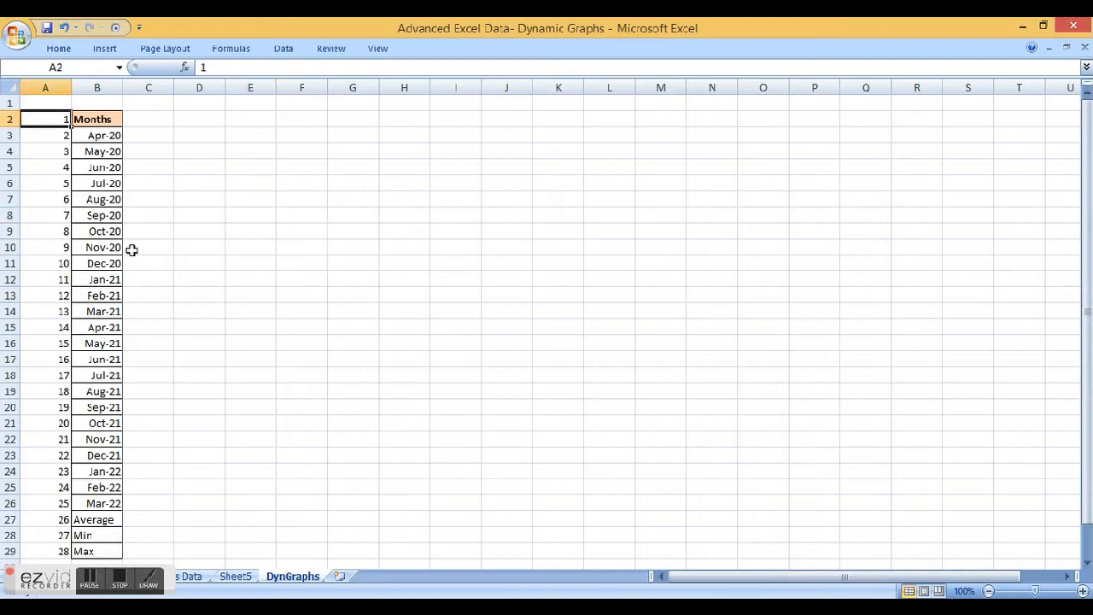
{"action": "key", "text": "Right"}
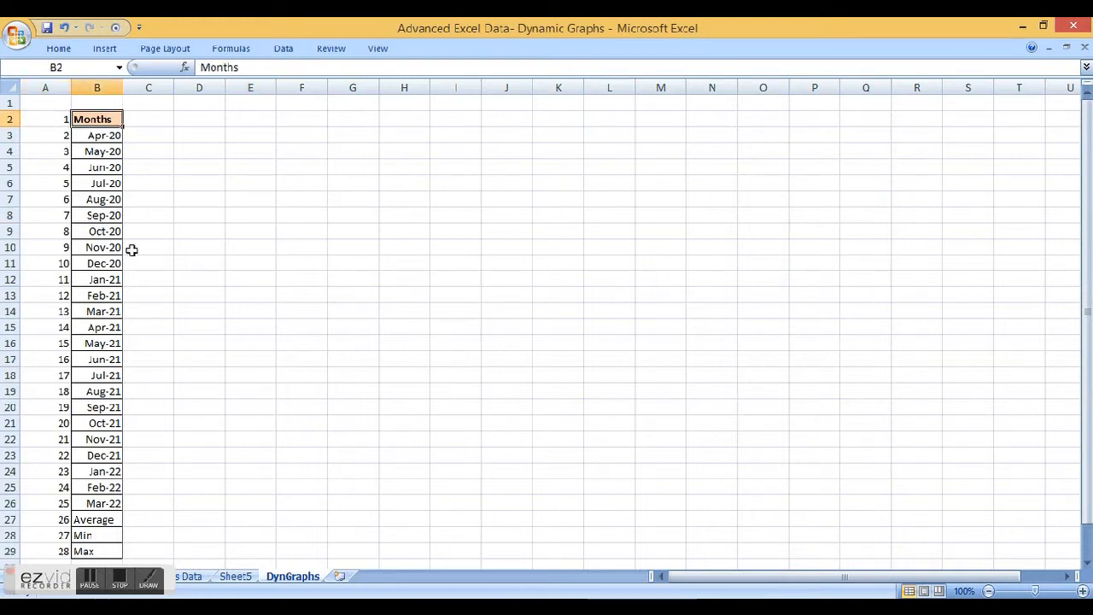
{"action": "key", "text": "Right"}
{"action": "type", "text": "Siva"}
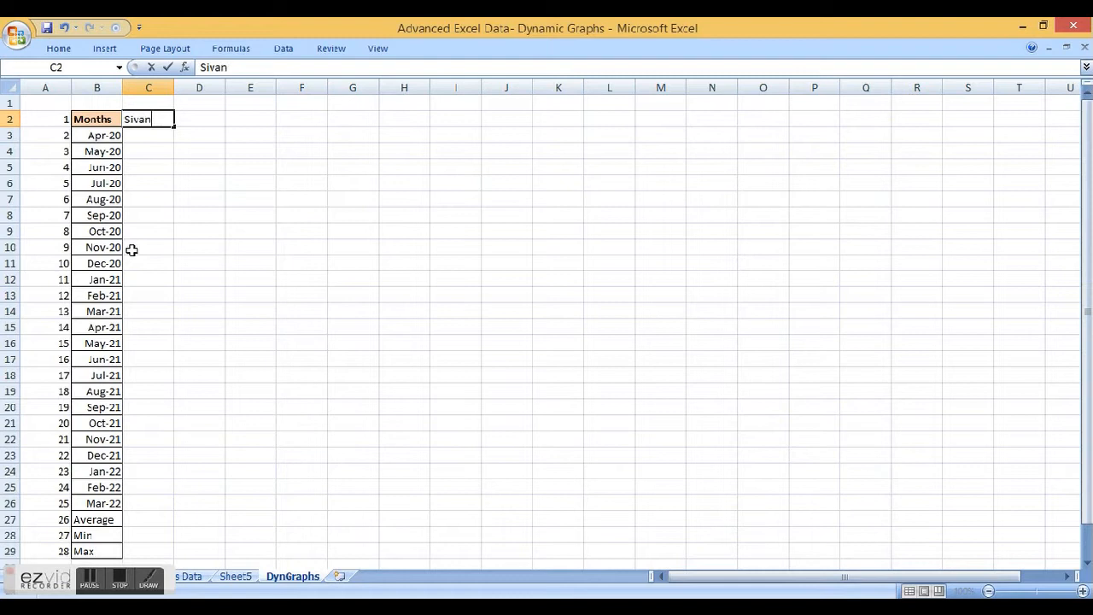
{"action": "key", "text": "Return"}
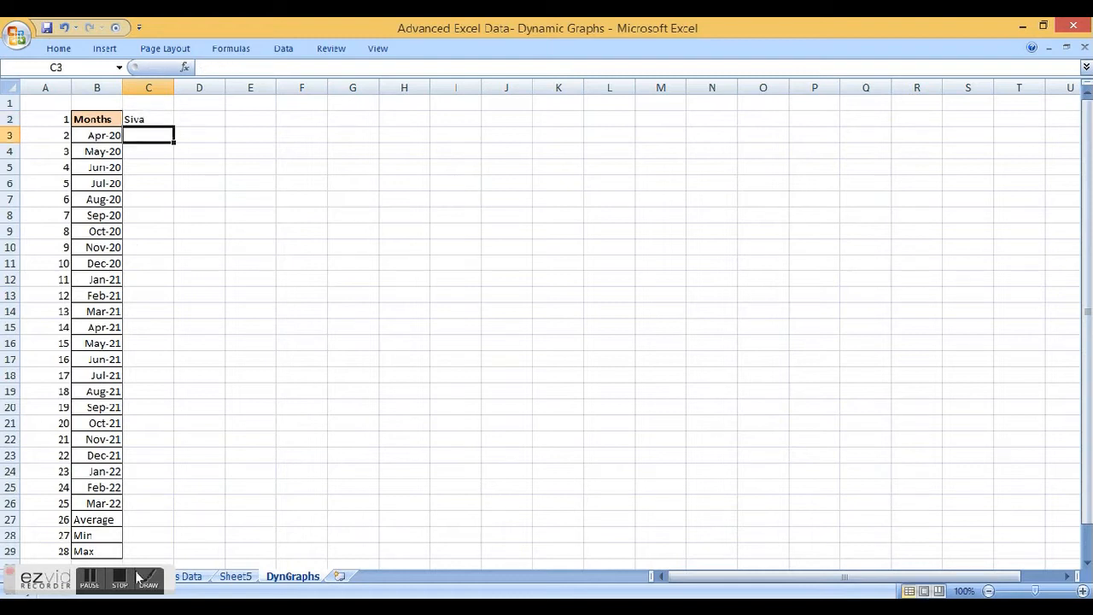
Step: Copy the first salesperson's figures (C3:C29) from the sales data sheet into DynGraphs, starting at C3
{"action": "left_click", "coordinate": [203, 577]}
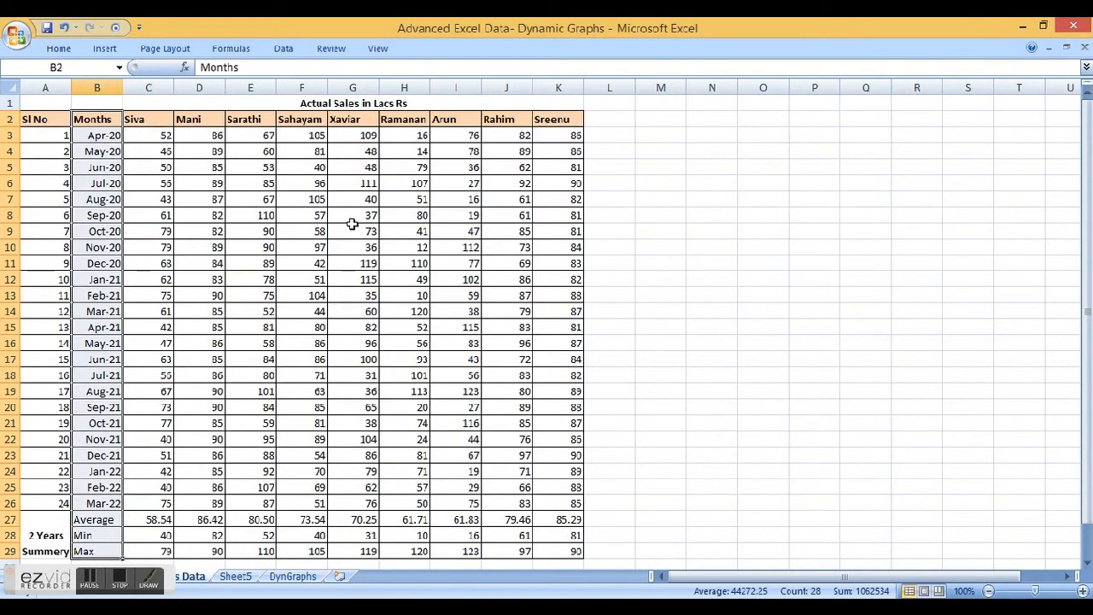
{"action": "left_click_drag", "start_coordinate": [160, 137], "coordinate": [160, 549]}
{"action": "key", "text": "ctrl+c"}
{"action": "left_click", "coordinate": [282, 577]}
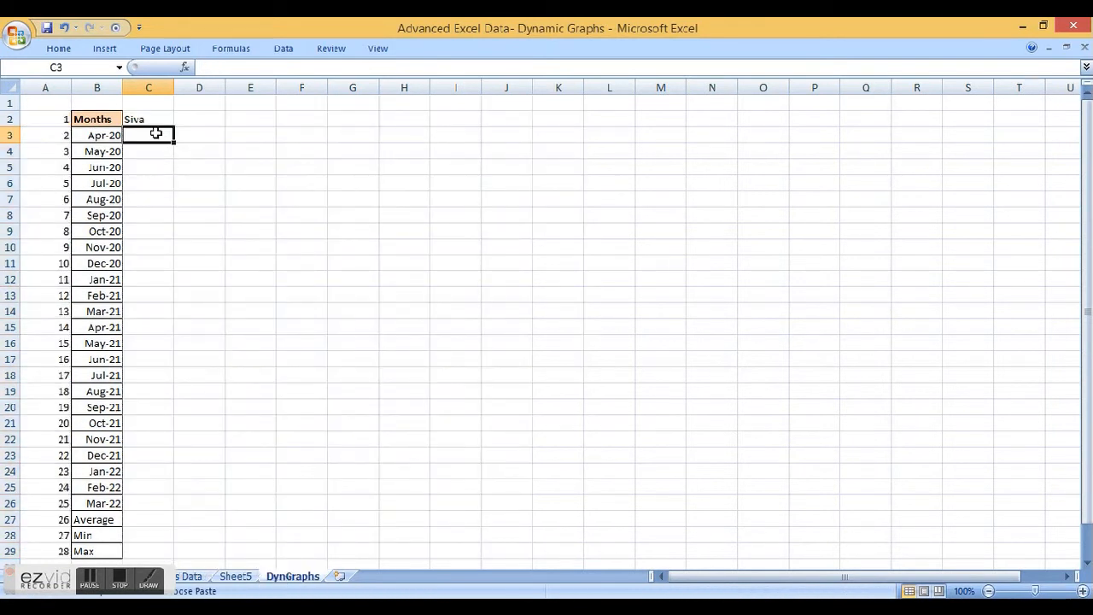
{"action": "key", "text": "ctrl+v"}
{"action": "left_click", "coordinate": [228, 242]}
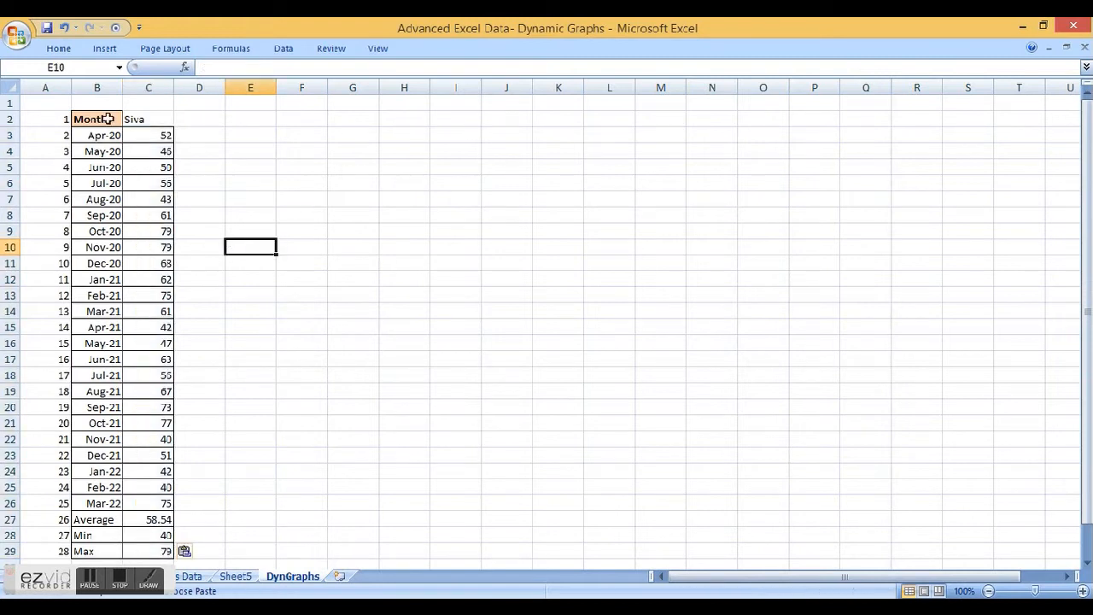
Step: Insert a 2-D clustered column chart of B2:C29 and enlarge it to span about columns D to R beside the data
{"action": "left_click_drag", "start_coordinate": [82, 118], "coordinate": [161, 551]}
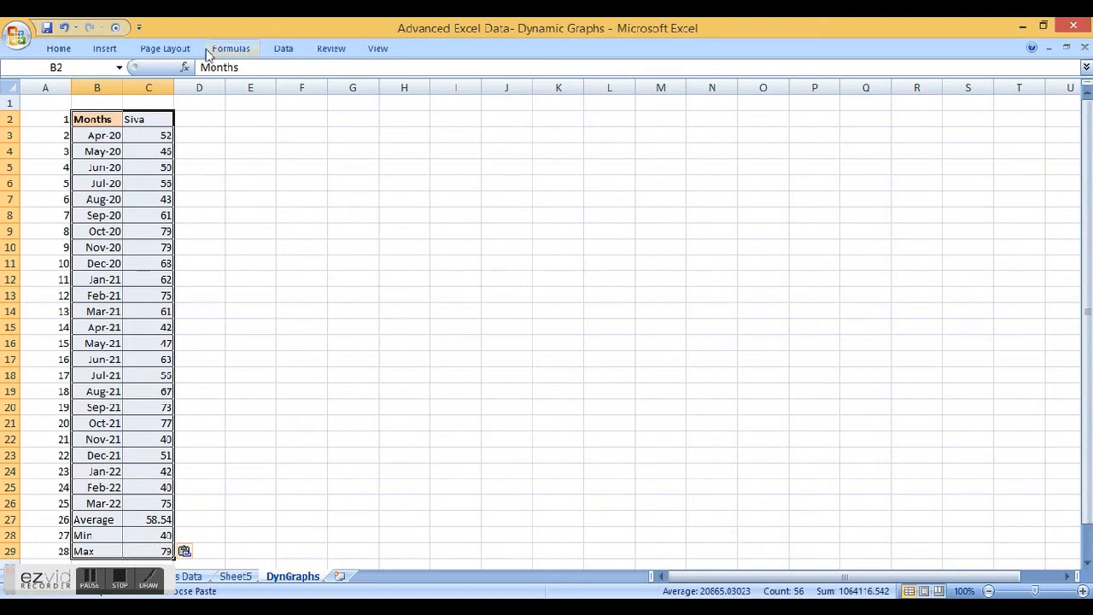
{"action": "left_click", "coordinate": [105, 49]}
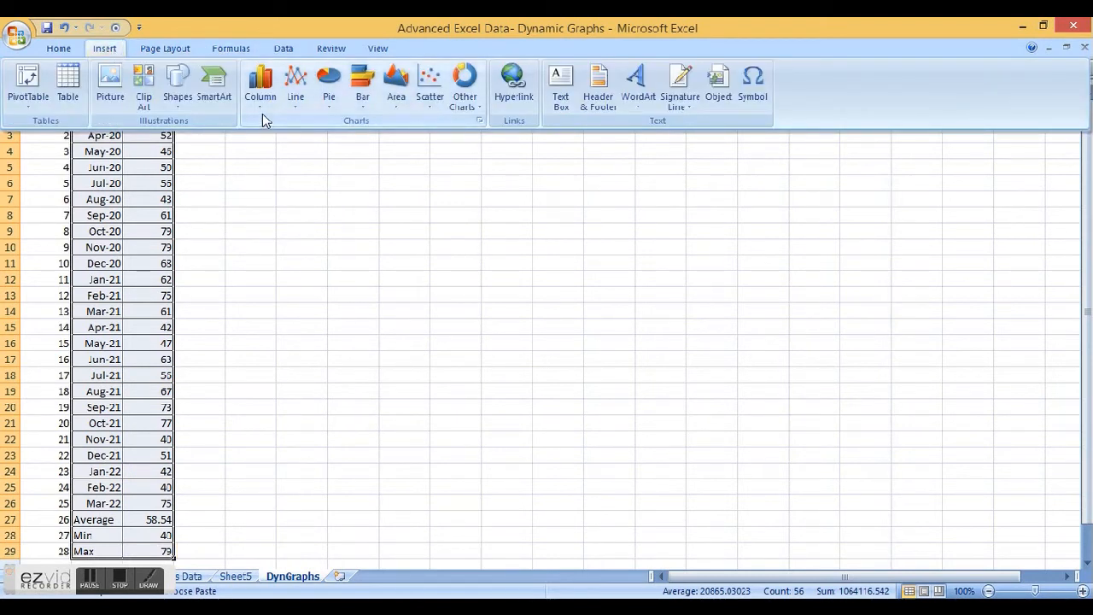
{"action": "left_click", "coordinate": [260, 93]}
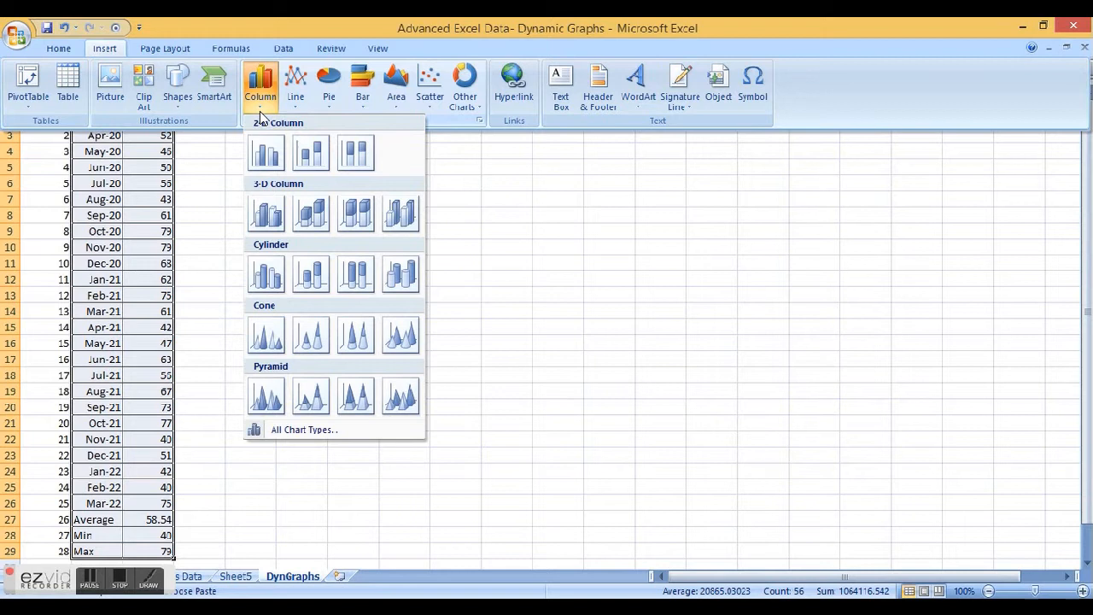
{"action": "left_click", "coordinate": [267, 154]}
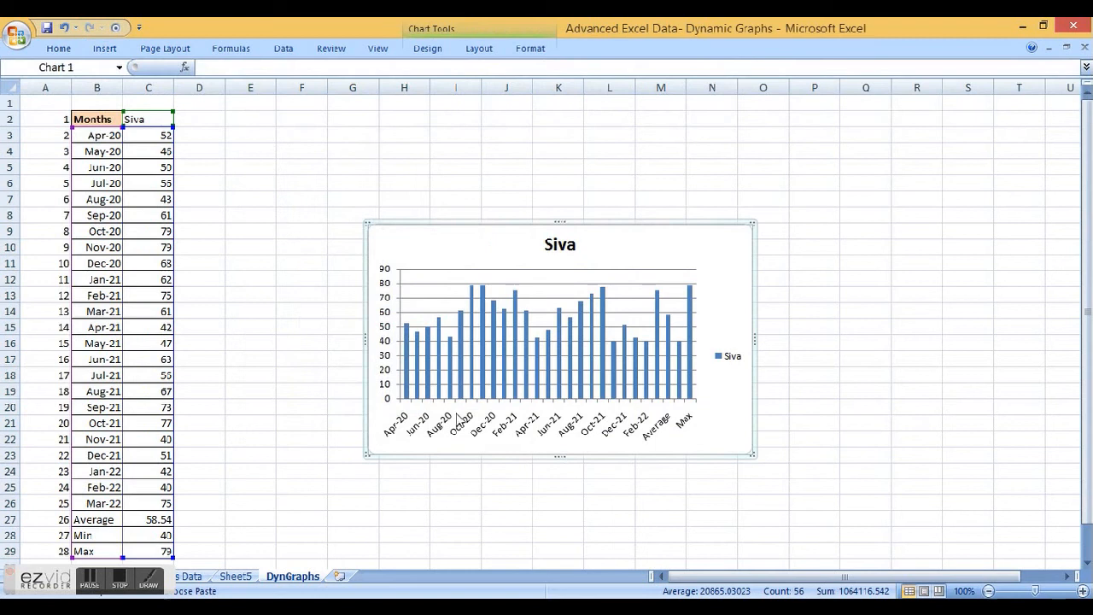
{"action": "left_click_drag", "start_coordinate": [367, 225], "coordinate": [217, 122]}
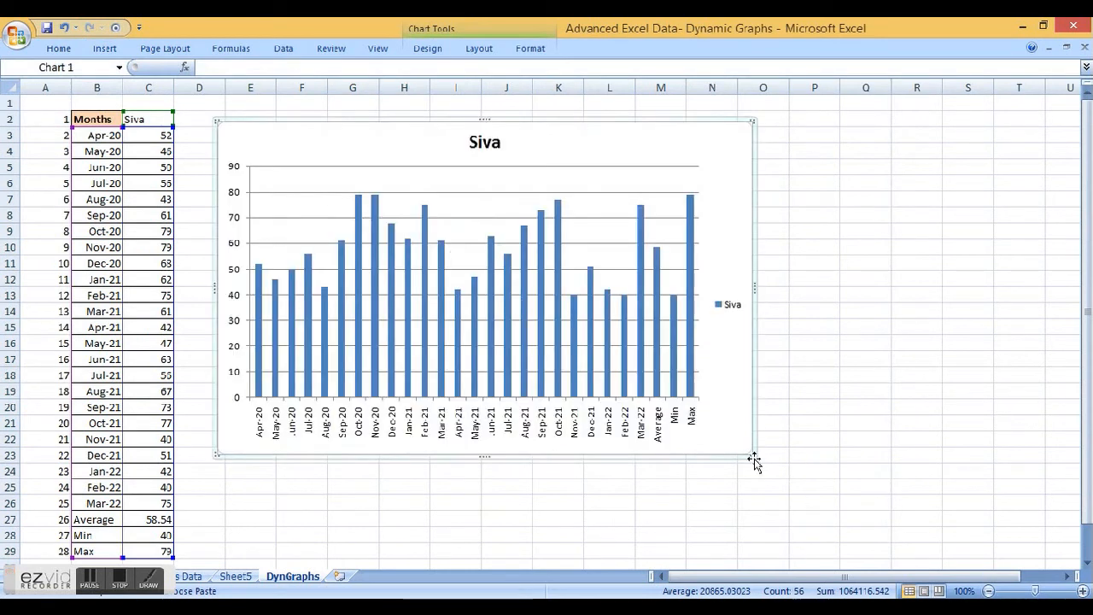
{"action": "left_click_drag", "start_coordinate": [752, 455], "coordinate": [929, 544]}
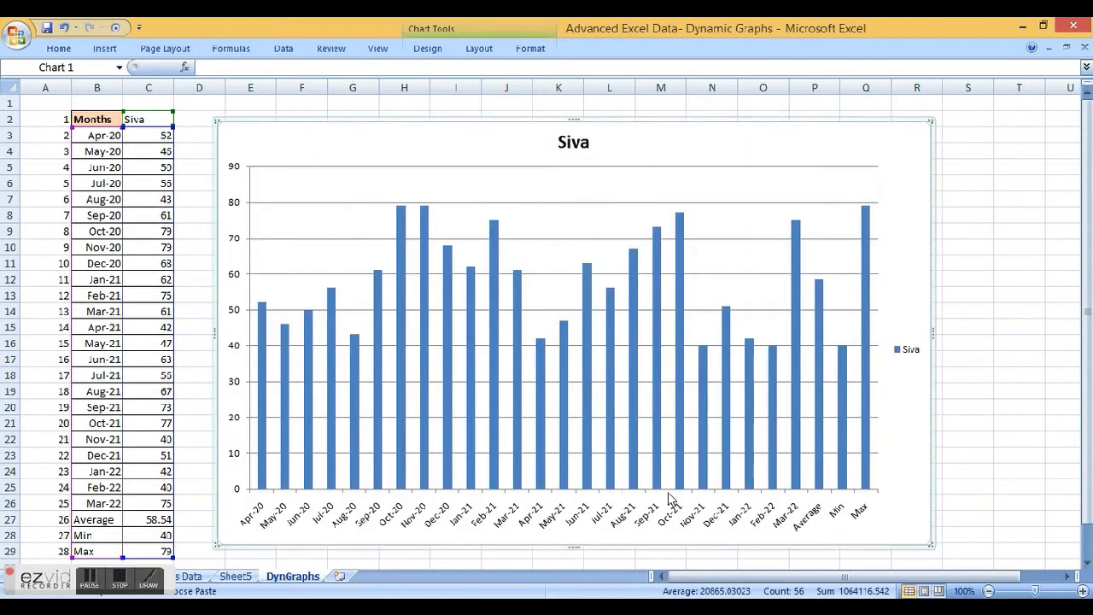
Step: Delete the chart's horizontal gridlines and add data labels to the columns
{"action": "left_click", "coordinate": [788, 207]}
{"action": "right_click", "coordinate": [787, 204]}
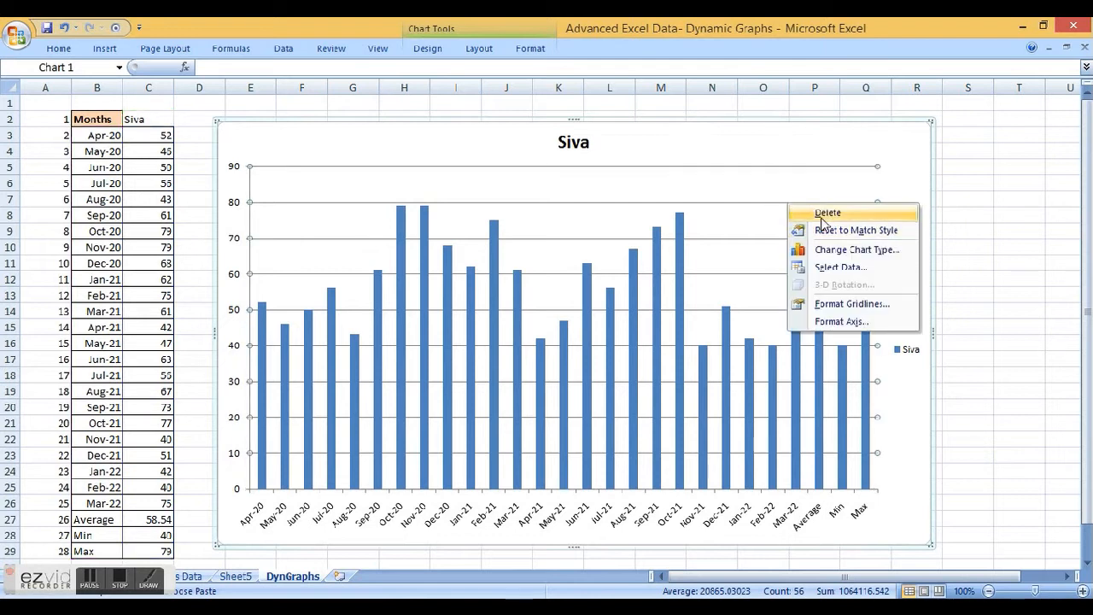
{"action": "left_click", "coordinate": [823, 219]}
{"action": "left_click", "coordinate": [680, 232]}
{"action": "right_click", "coordinate": [681, 232]}
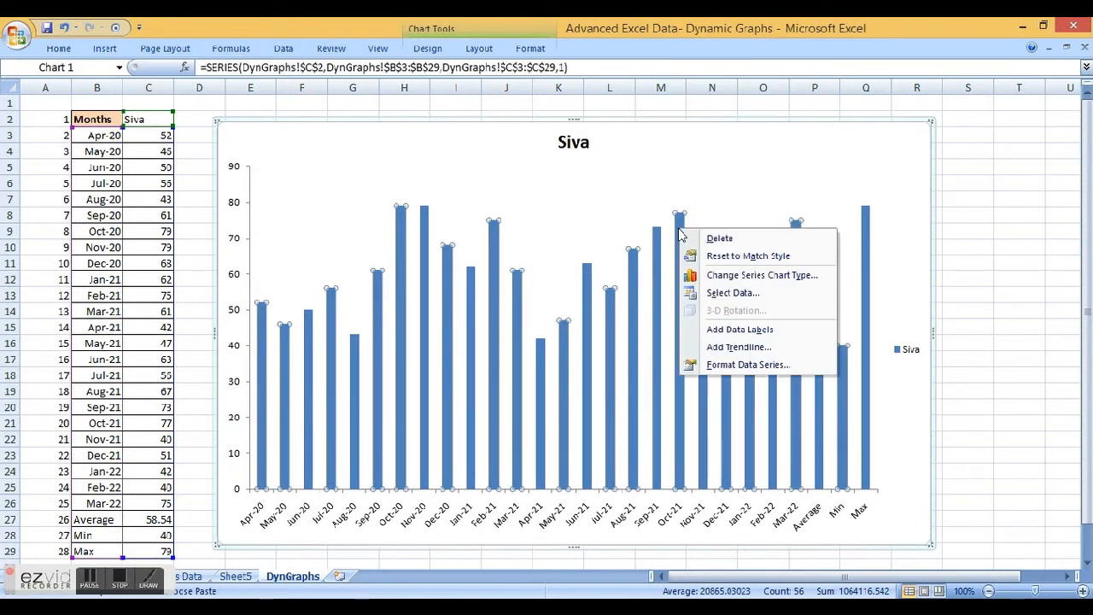
{"action": "left_click", "coordinate": [736, 329]}
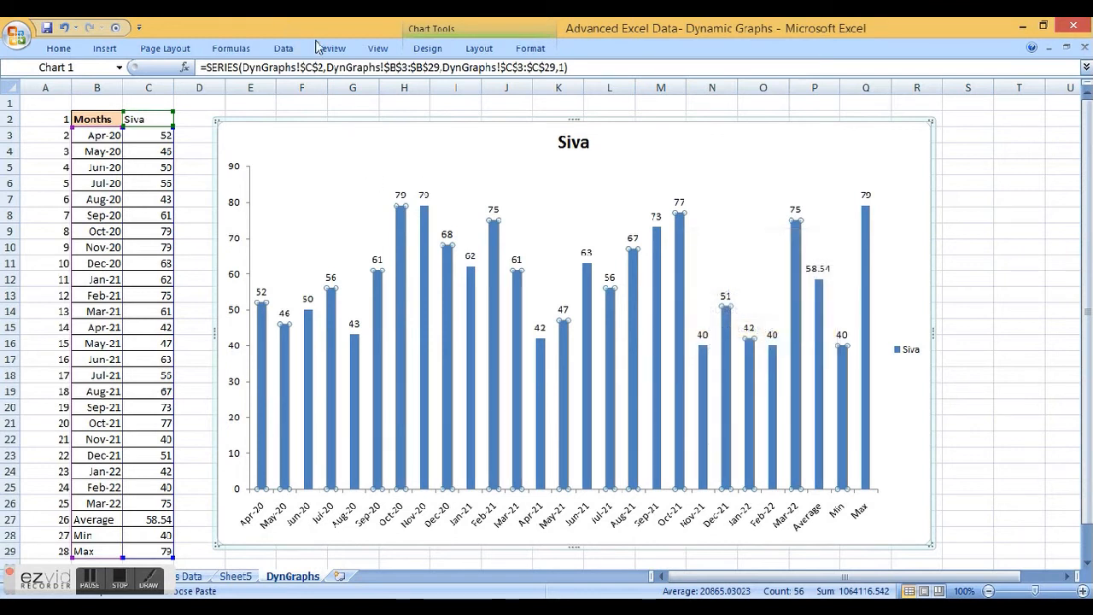
Step: Apply a green bevelled chart style to the column chart and stretch its lower edge slightly to the end of the data rows
{"action": "left_click", "coordinate": [427, 48]}
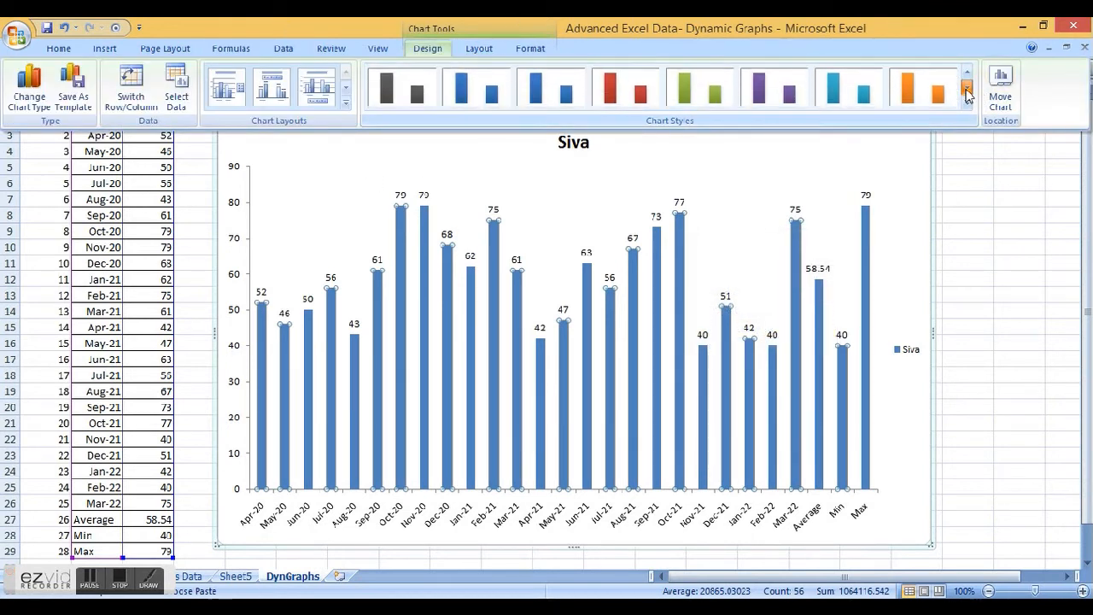
{"action": "left_click", "coordinate": [702, 103]}
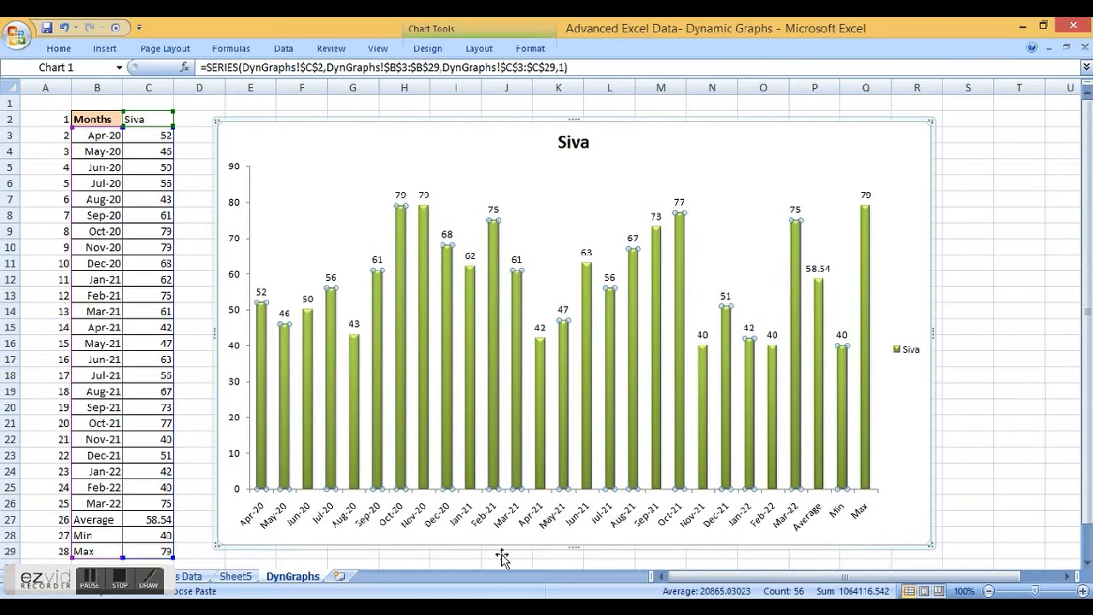
{"action": "left_click_drag", "start_coordinate": [575, 547], "coordinate": [578, 556]}
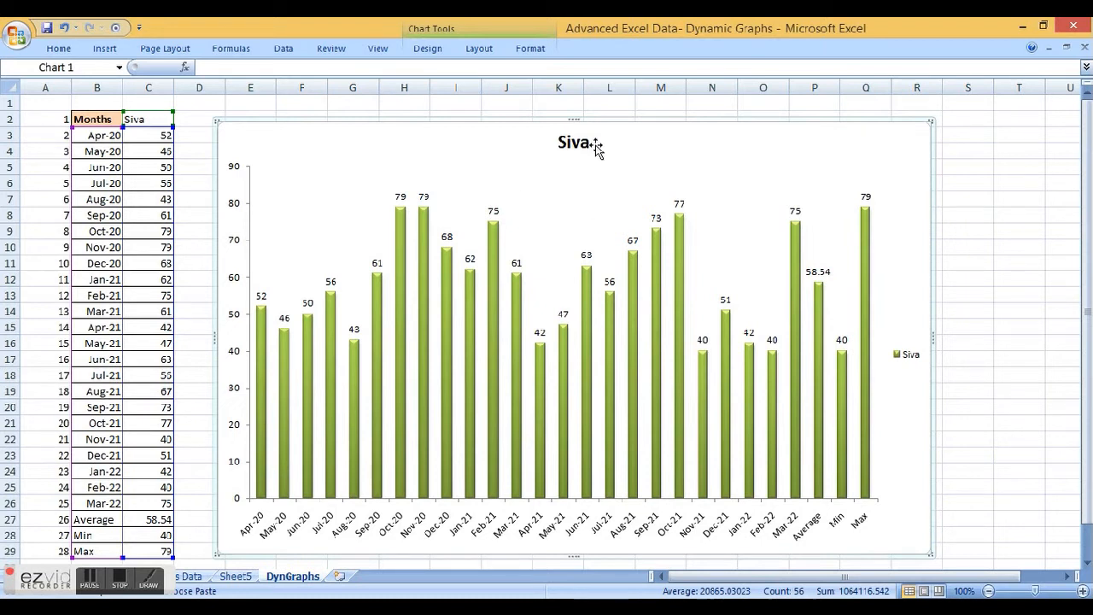
Step: Enter 1 in C1 as the column selector above the salesperson heading
{"action": "left_click", "coordinate": [146, 139]}
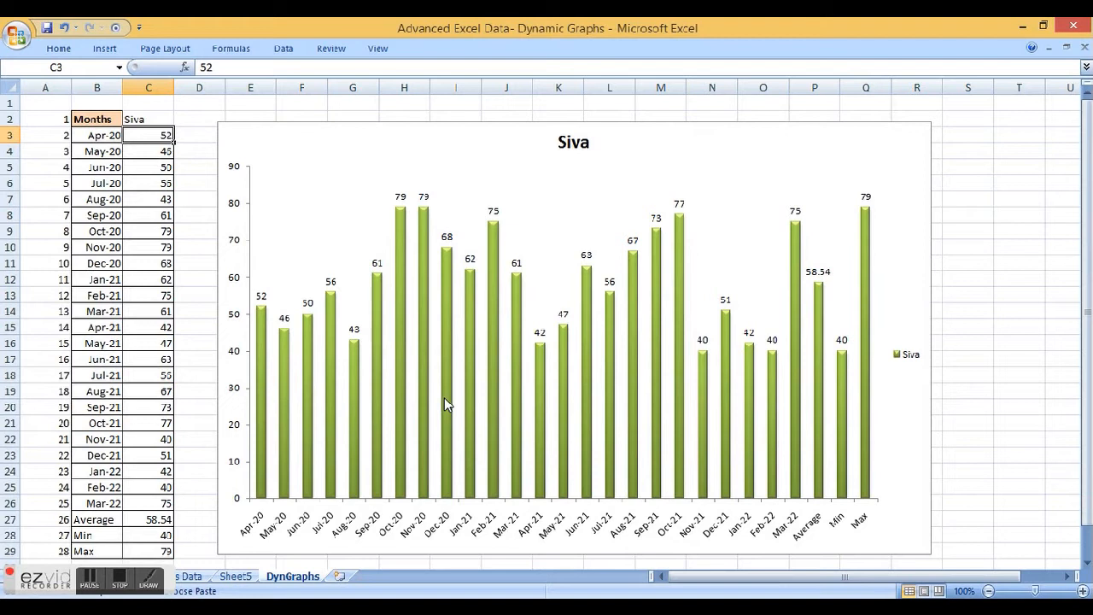
{"action": "left_click", "coordinate": [158, 105]}
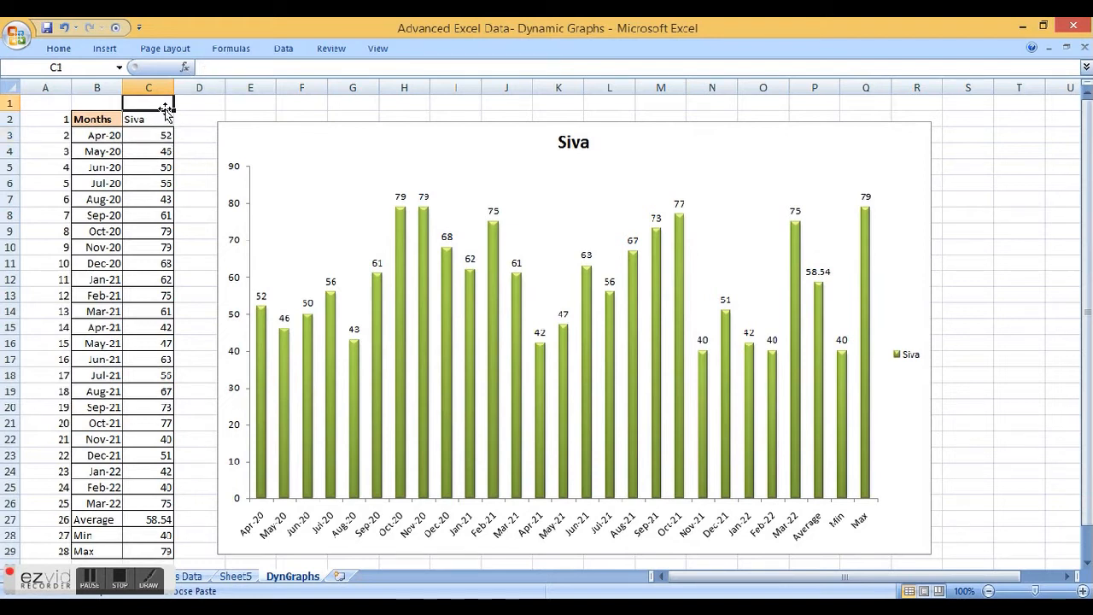
{"action": "type", "text": "1"}
{"action": "key", "text": "Return"}
{"action": "key", "text": "Up"}
{"action": "key", "text": "Return"}
Step: Start an INDEX function in C2 from the Lookup & Reference category, using the array,row_num,column_num argument list
{"action": "type", "text": "="}
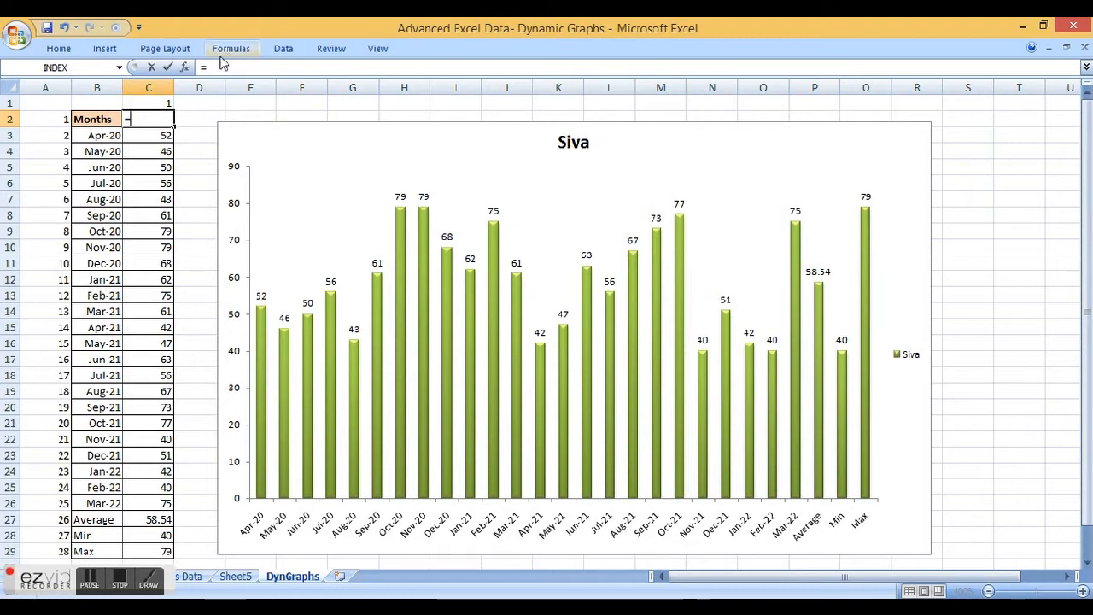
{"action": "key", "text": "BackSpace"}
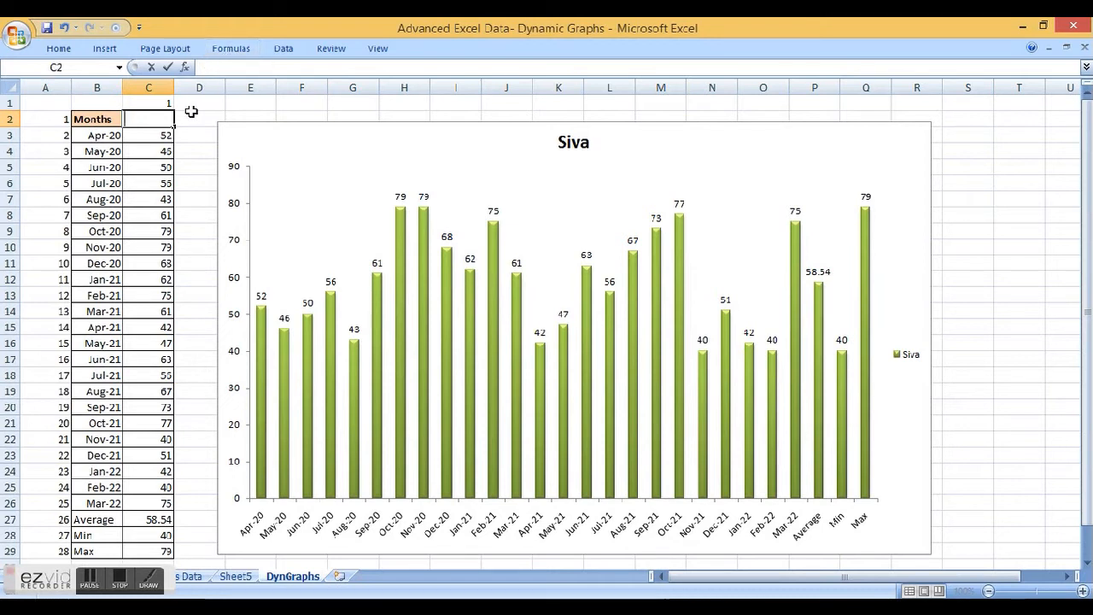
{"action": "left_click", "coordinate": [186, 68]}
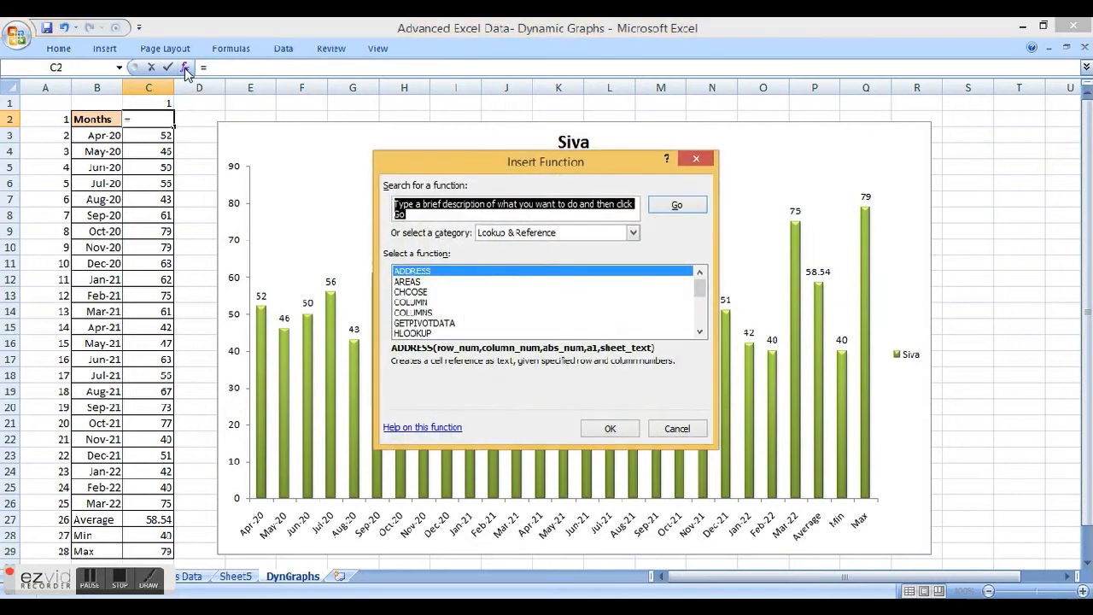
{"action": "left_click", "coordinate": [562, 238]}
{"action": "left_click", "coordinate": [564, 246]}
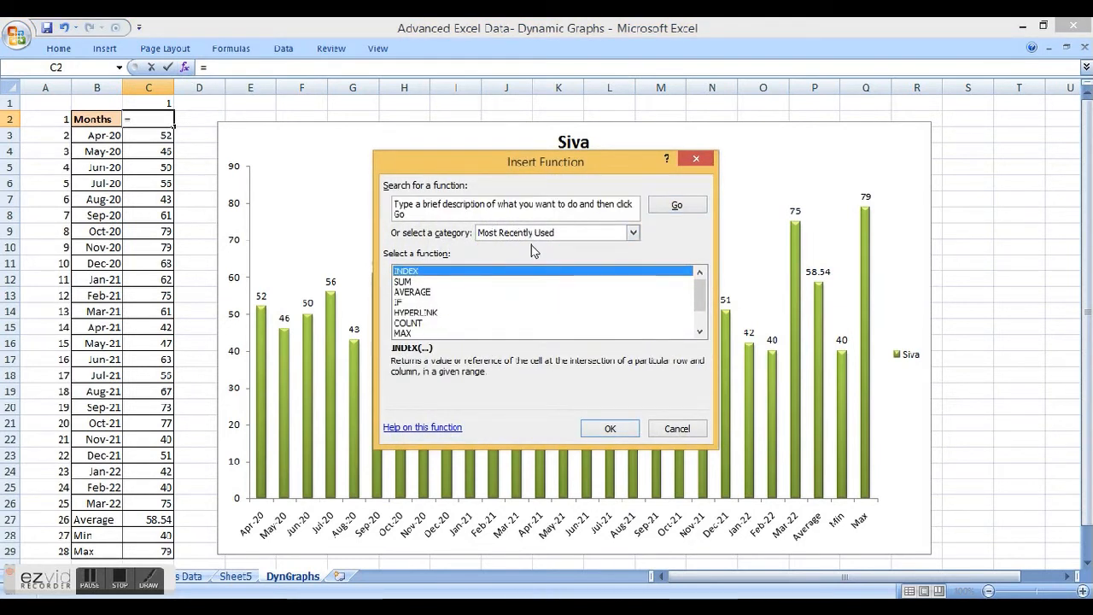
{"action": "left_click", "coordinate": [589, 236]}
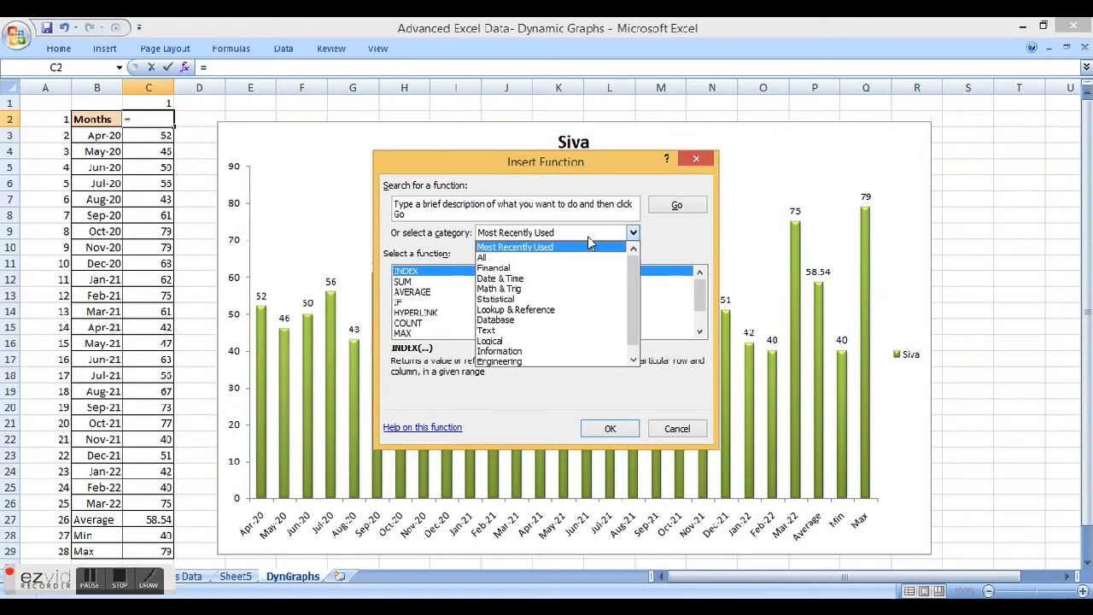
{"action": "left_click", "coordinate": [541, 309]}
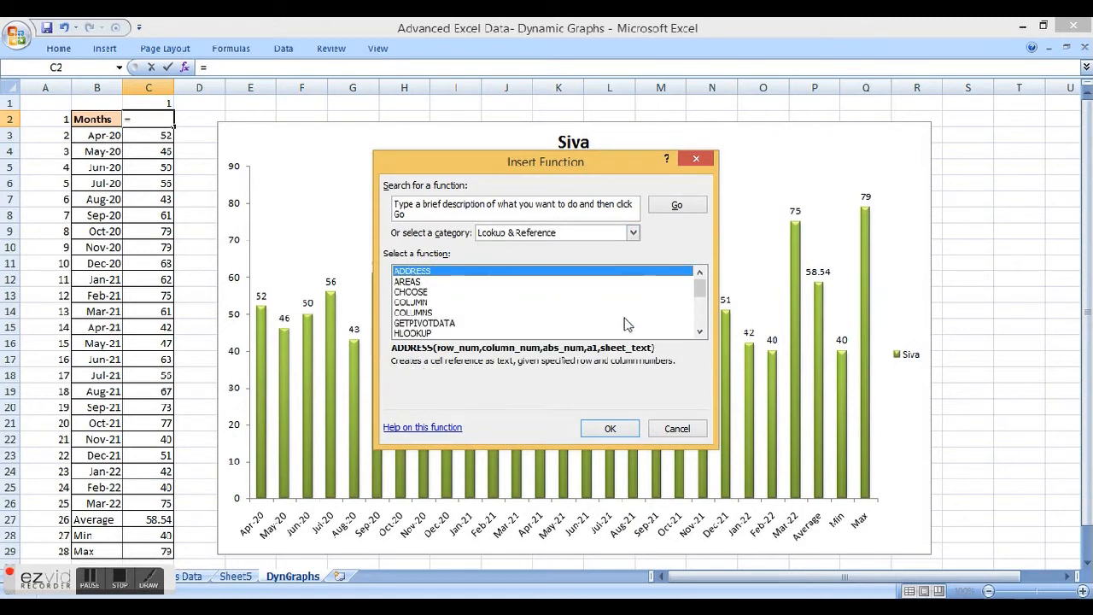
{"action": "left_click", "coordinate": [700, 332]}
{"action": "left_click", "coordinate": [700, 333]}
{"action": "left_click", "coordinate": [701, 332]}
{"action": "left_click", "coordinate": [700, 332]}
{"action": "left_click", "coordinate": [700, 332]}
{"action": "left_click", "coordinate": [700, 332]}
{"action": "left_click", "coordinate": [415, 293]}
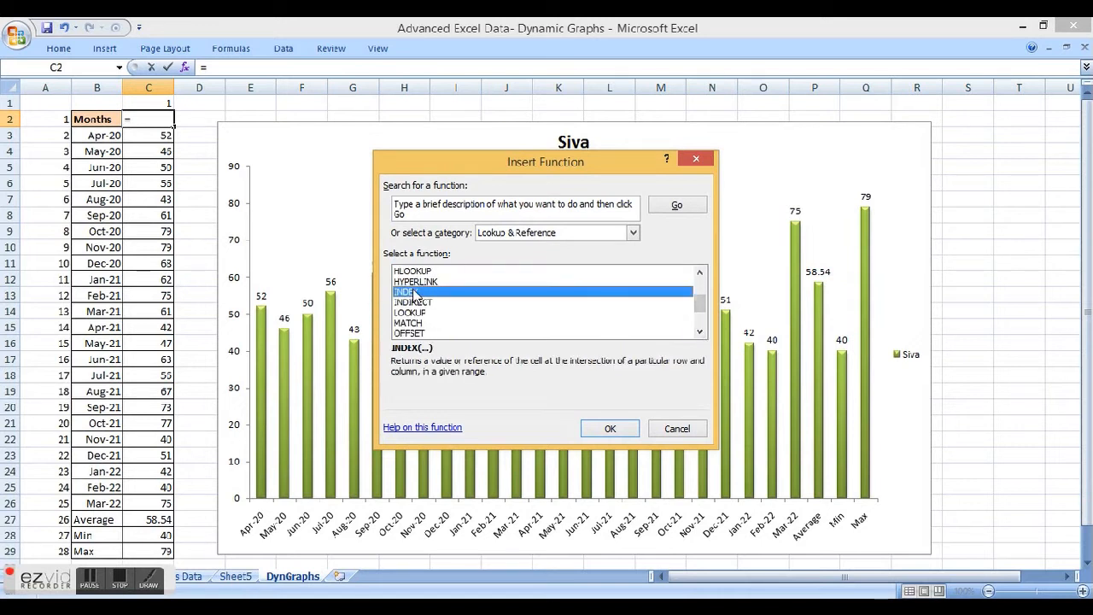
{"action": "left_click", "coordinate": [619, 429]}
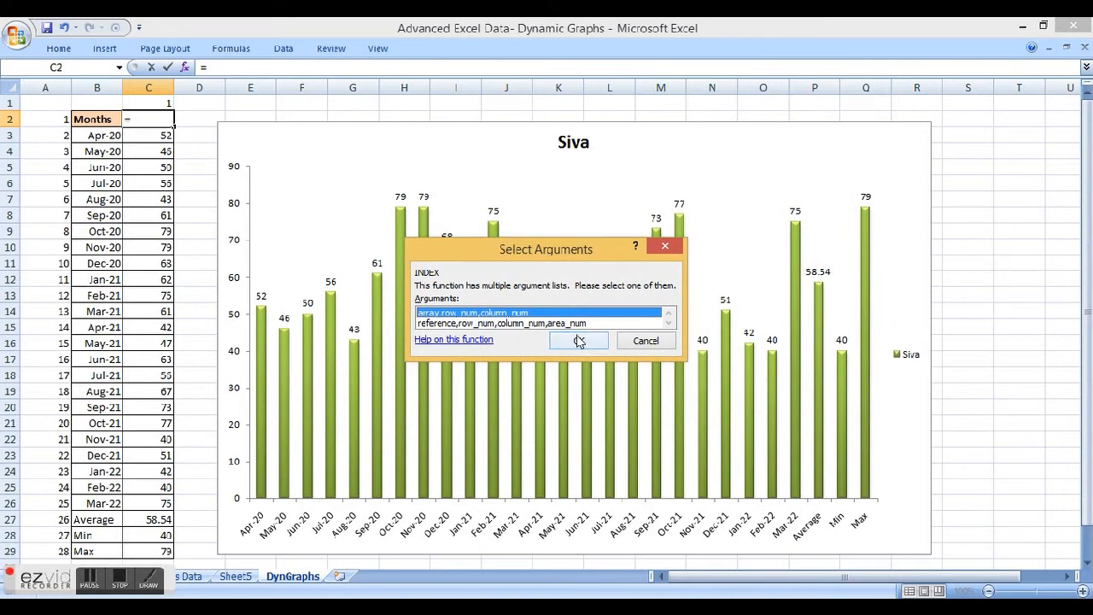
{"action": "left_click", "coordinate": [579, 341]}
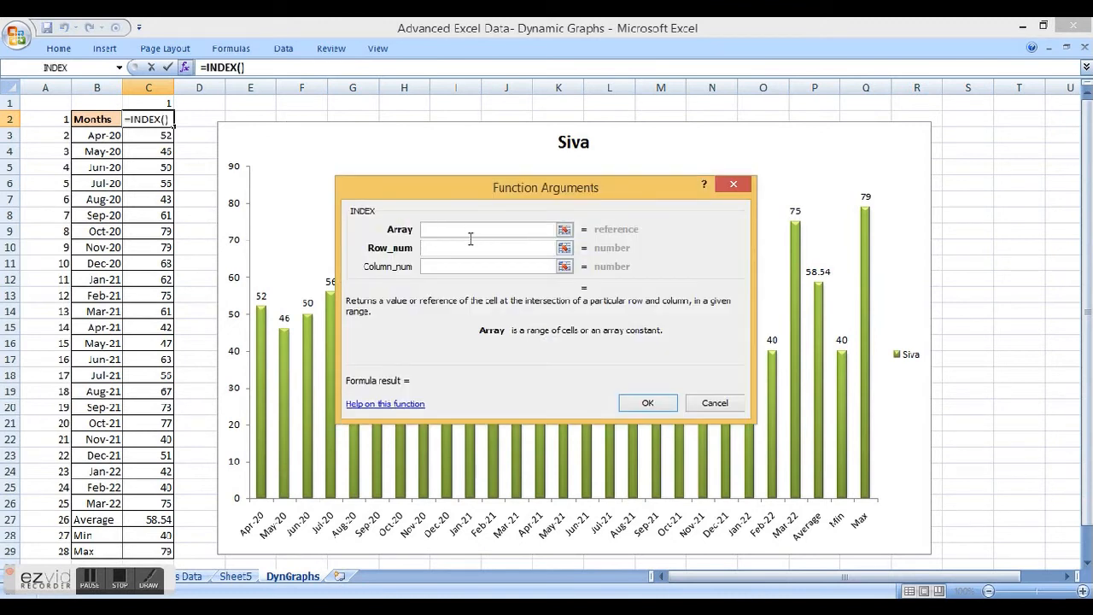
Step: Set the INDEX array to C2:K29 on the Sales Data sheet as the absolute reference $C$2:$K$29
{"action": "left_click", "coordinate": [564, 229]}
{"action": "left_click", "coordinate": [193, 577]}
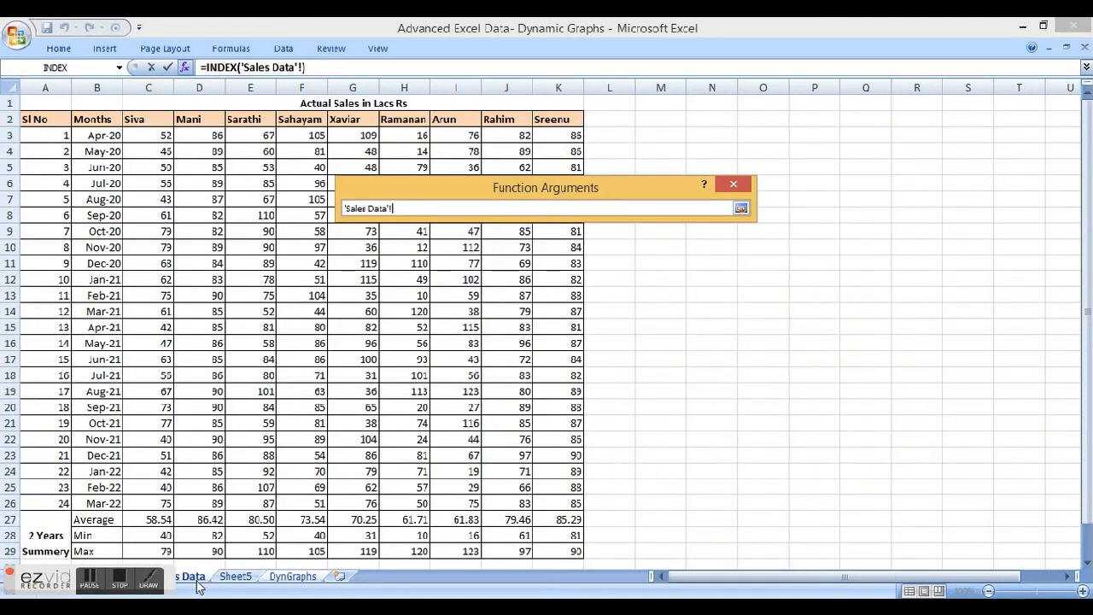
{"action": "left_click", "coordinate": [137, 121]}
{"action": "left_click_drag", "start_coordinate": [137, 121], "coordinate": [566, 557]}
{"action": "left_click", "coordinate": [741, 208]}
{"action": "left_click_drag", "start_coordinate": [471, 230], "coordinate": [510, 233]}
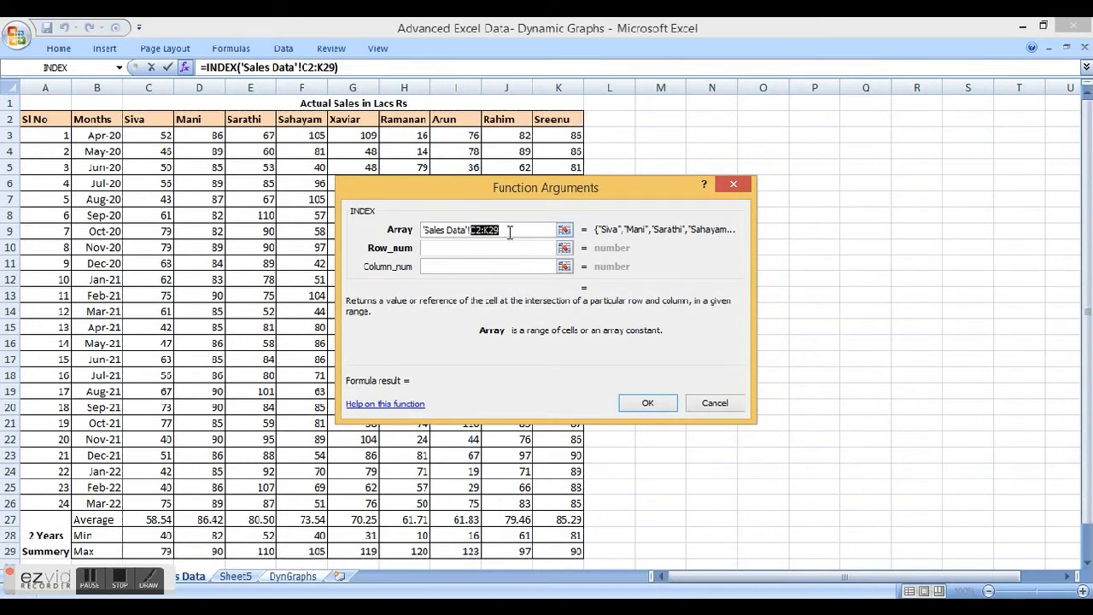
{"action": "key", "text": "F4"}
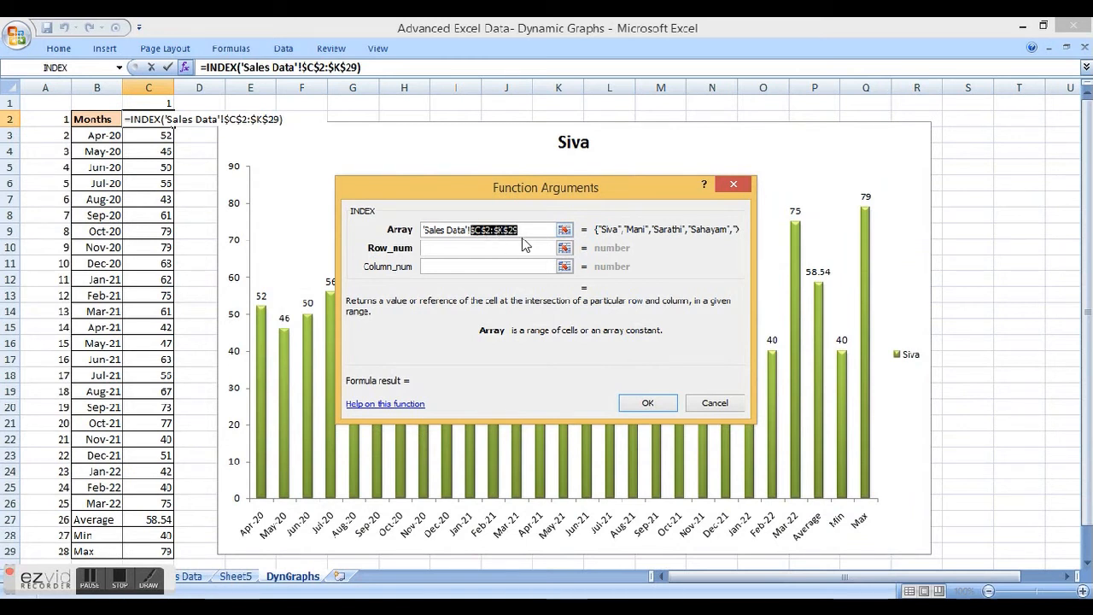
Step: Complete the INDEX formula with A2 as the row number and the absolute reference $C$1 as the column number
{"action": "left_click", "coordinate": [482, 246]}
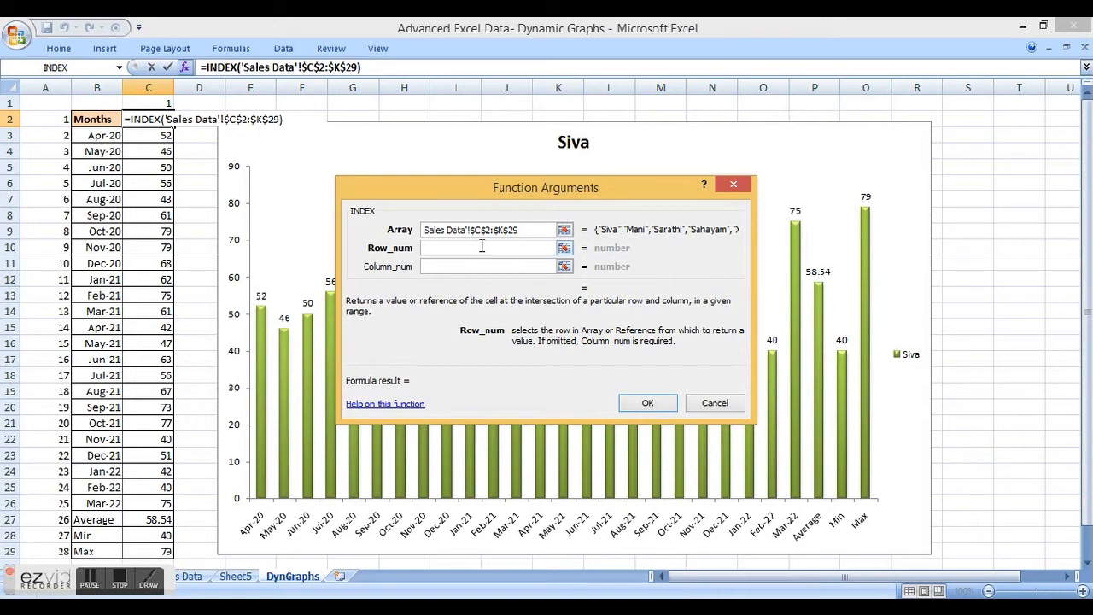
{"action": "left_click", "coordinate": [58, 117]}
{"action": "left_click", "coordinate": [448, 266]}
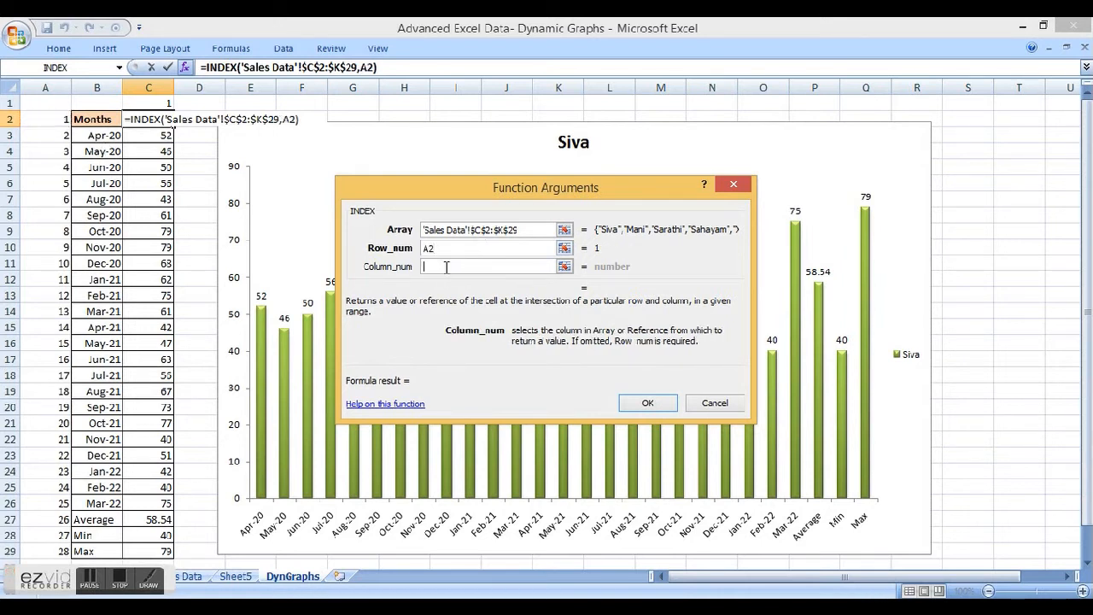
{"action": "left_click", "coordinate": [152, 101]}
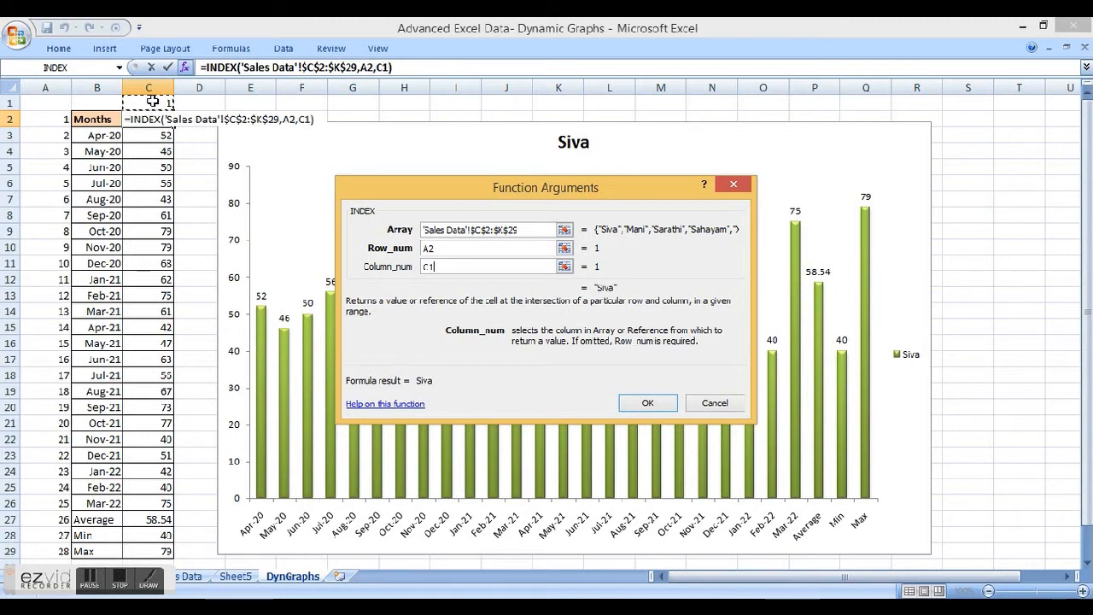
{"action": "left_click_drag", "start_coordinate": [447, 267], "coordinate": [401, 267]}
{"action": "key", "text": "F4"}
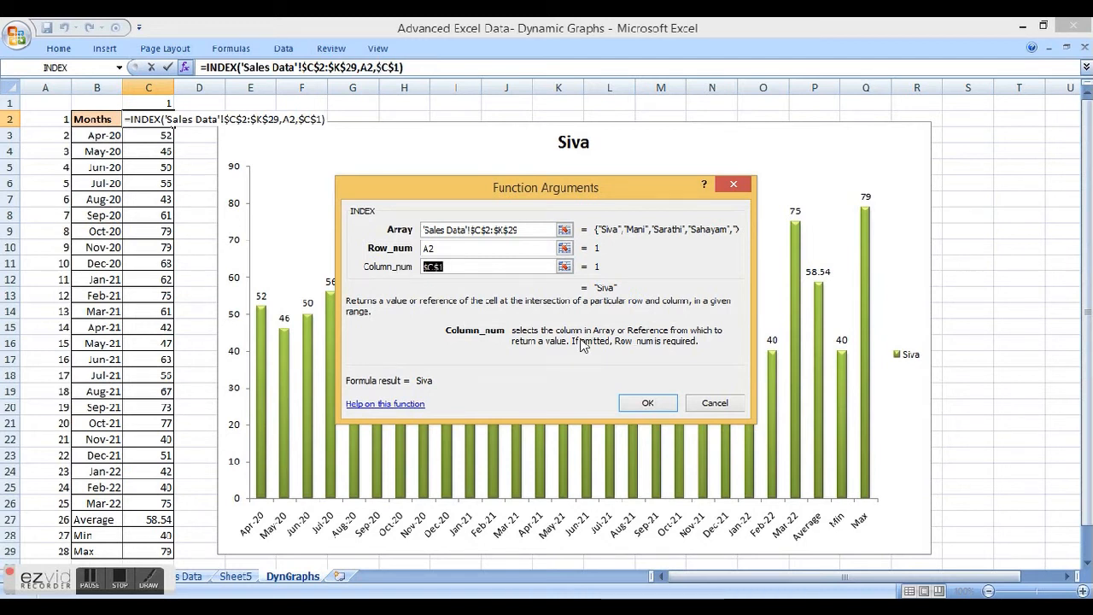
{"action": "left_click", "coordinate": [647, 403]}
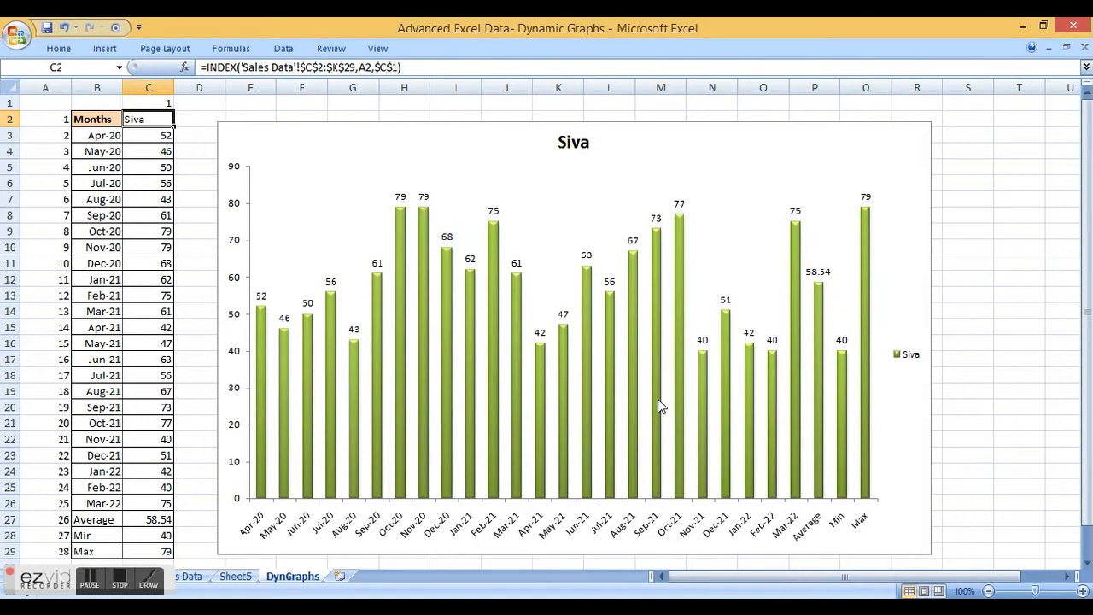
Step: Fill the C2 formula down to C29 and show the average in C27 with two decimal places
{"action": "double_click", "coordinate": [173, 125]}
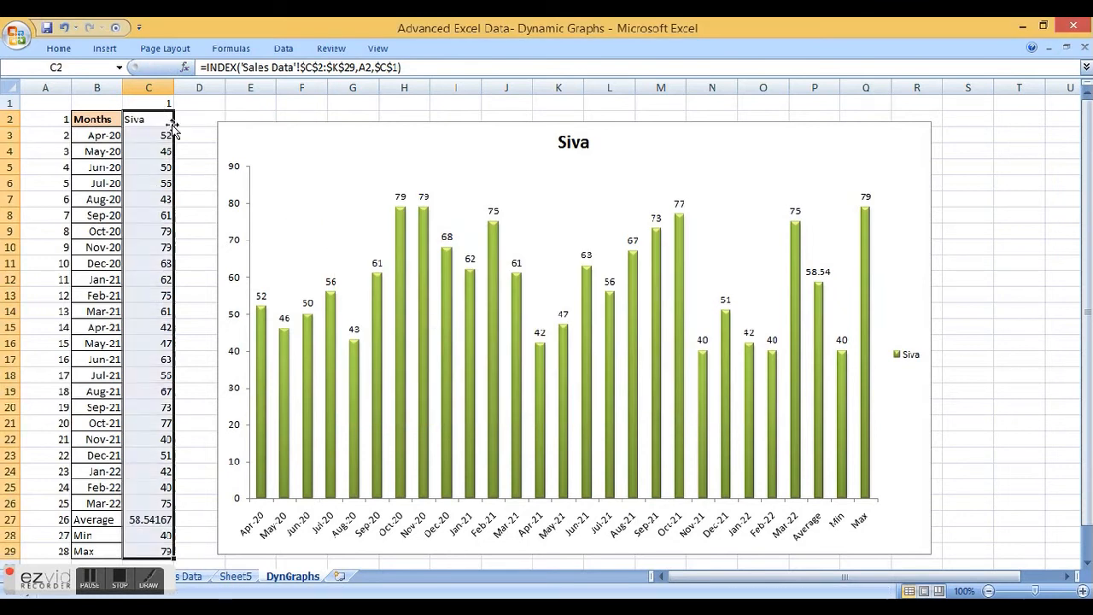
{"action": "left_click", "coordinate": [162, 521]}
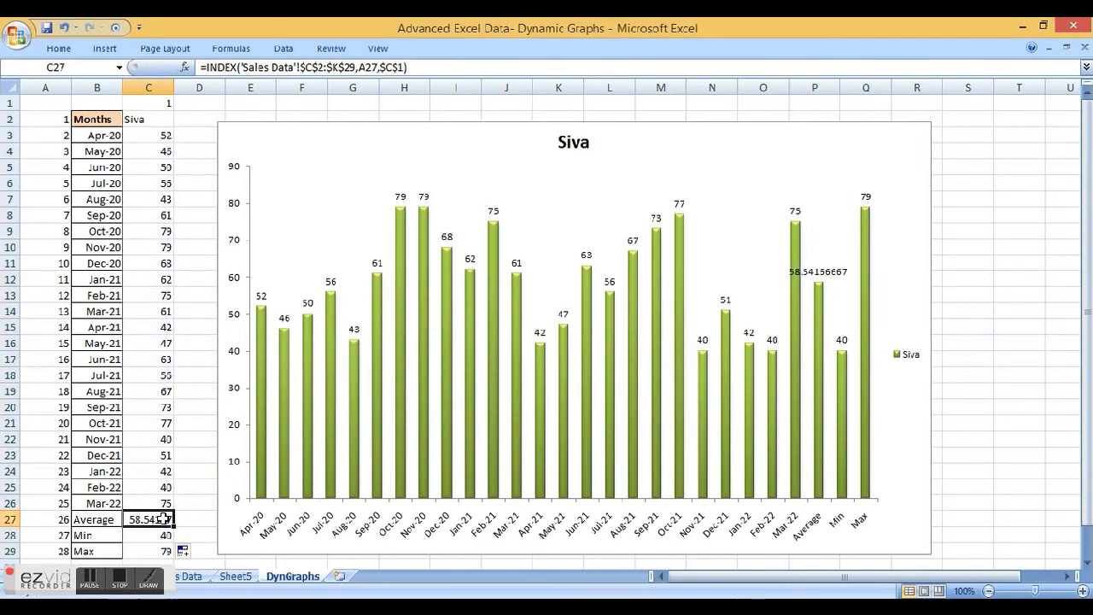
{"action": "right_click", "coordinate": [162, 521]}
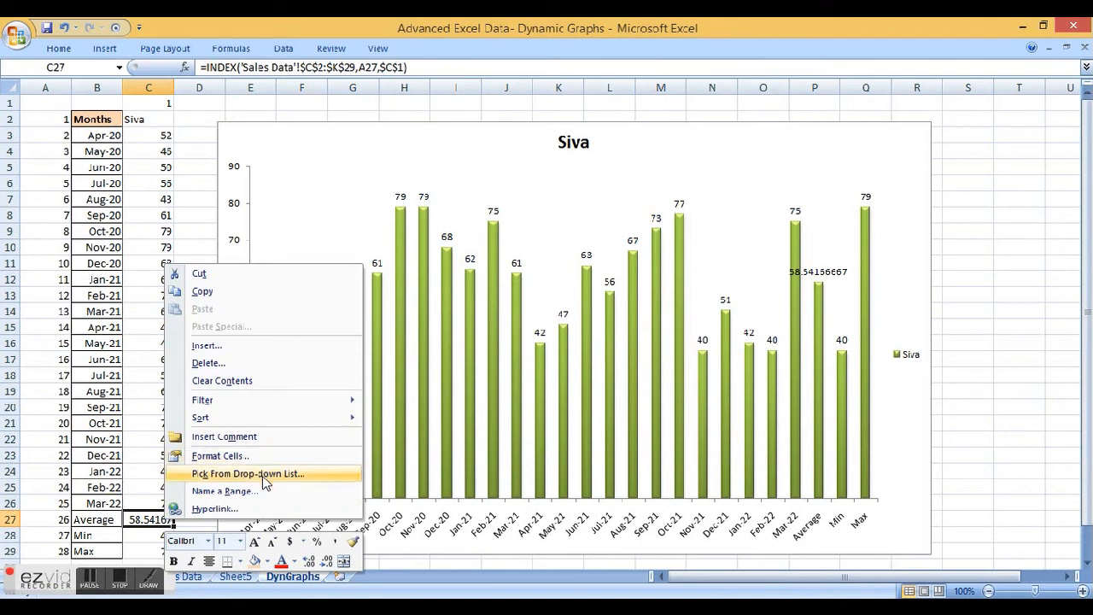
{"action": "left_click", "coordinate": [327, 561]}
{"action": "left_click", "coordinate": [327, 562]}
{"action": "left_click", "coordinate": [327, 561]}
{"action": "left_click", "coordinate": [144, 261]}
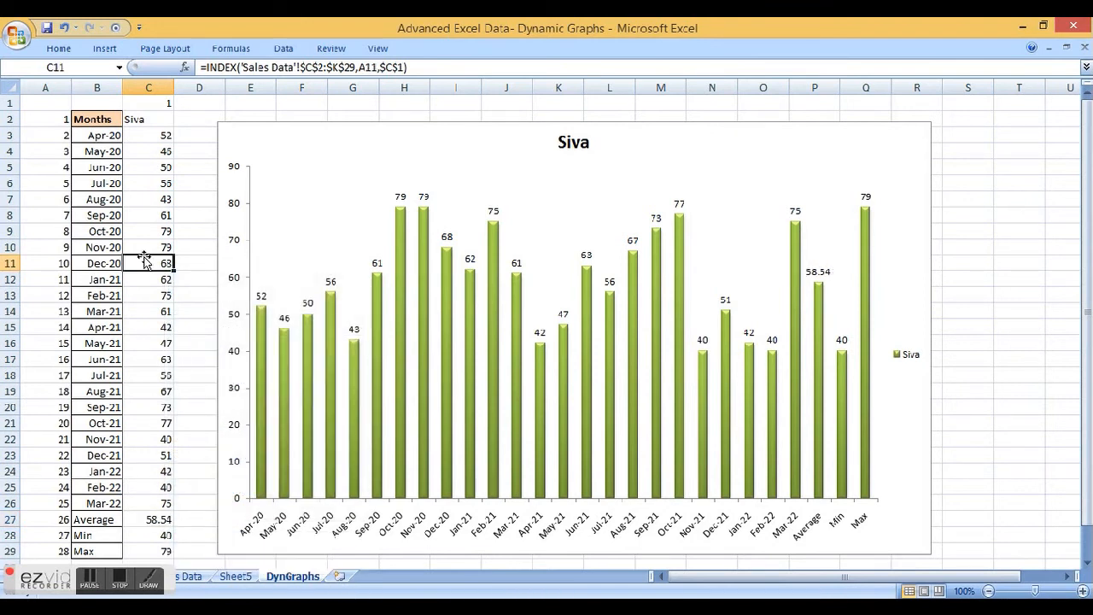
Step: Test the chart selector by setting C1 to 2 and to 3
{"action": "left_click", "coordinate": [152, 122]}
{"action": "left_click", "coordinate": [166, 103]}
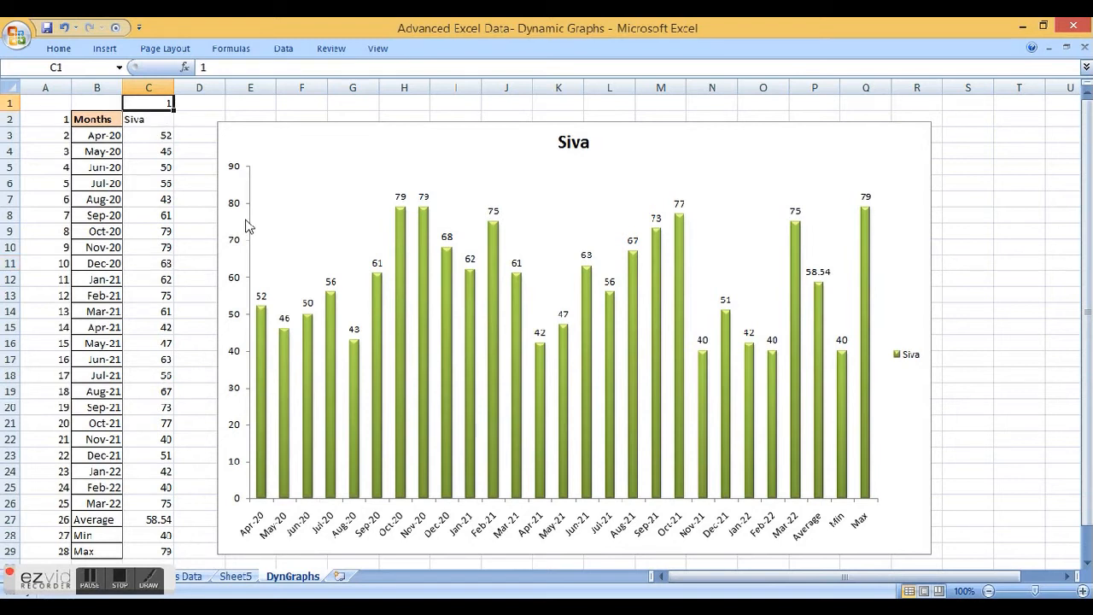
{"action": "type", "text": "2"}
{"action": "key", "text": "Return"}
{"action": "key", "text": "Up"}
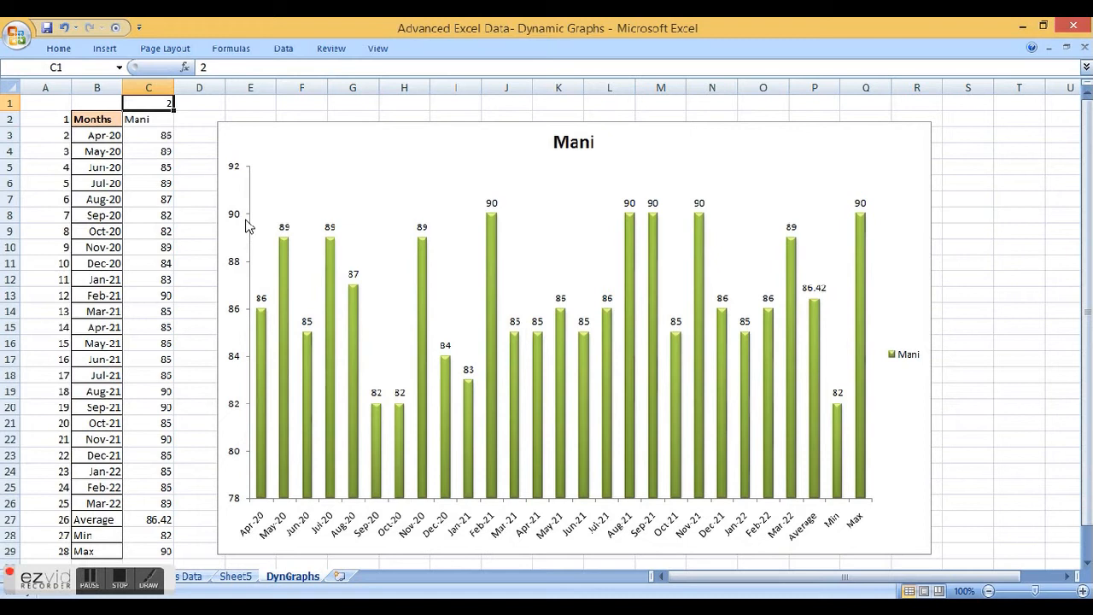
{"action": "type", "text": "3"}
{"action": "key", "text": "Return"}
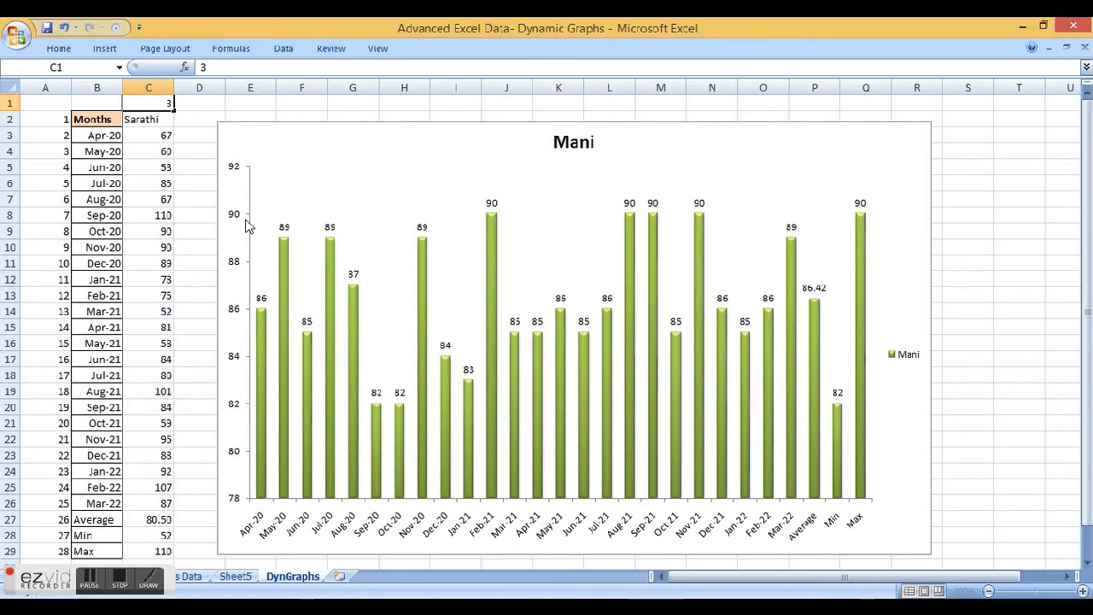
{"action": "key", "text": "Up"}
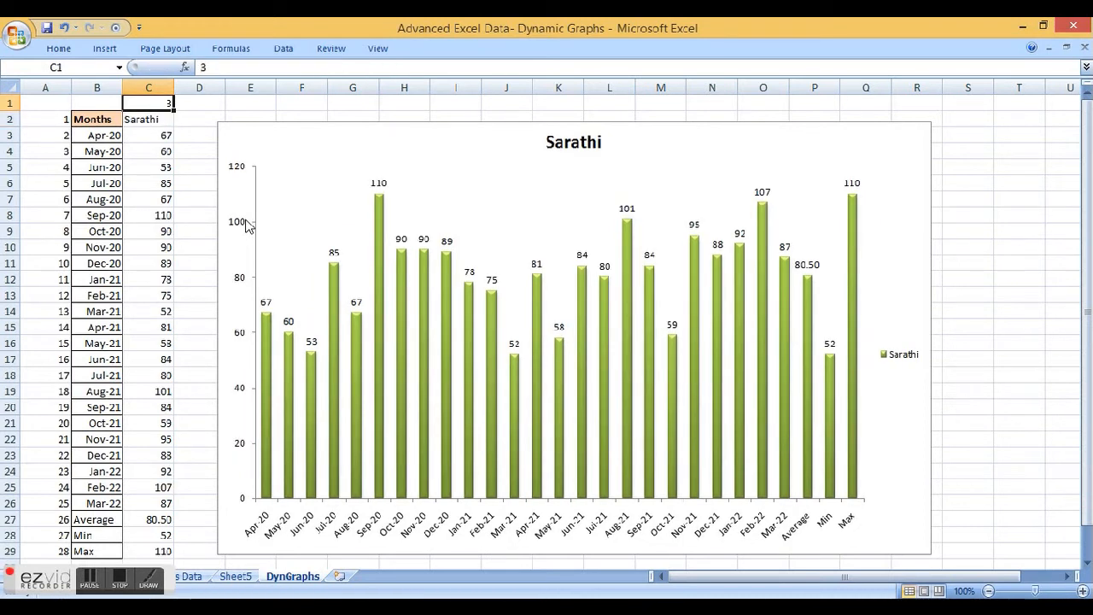
Step: Try two more salespeople in the chart by setting C1 to 4 and to 5
{"action": "type", "text": "4"}
{"action": "key", "text": "Return"}
{"action": "key", "text": "Up"}
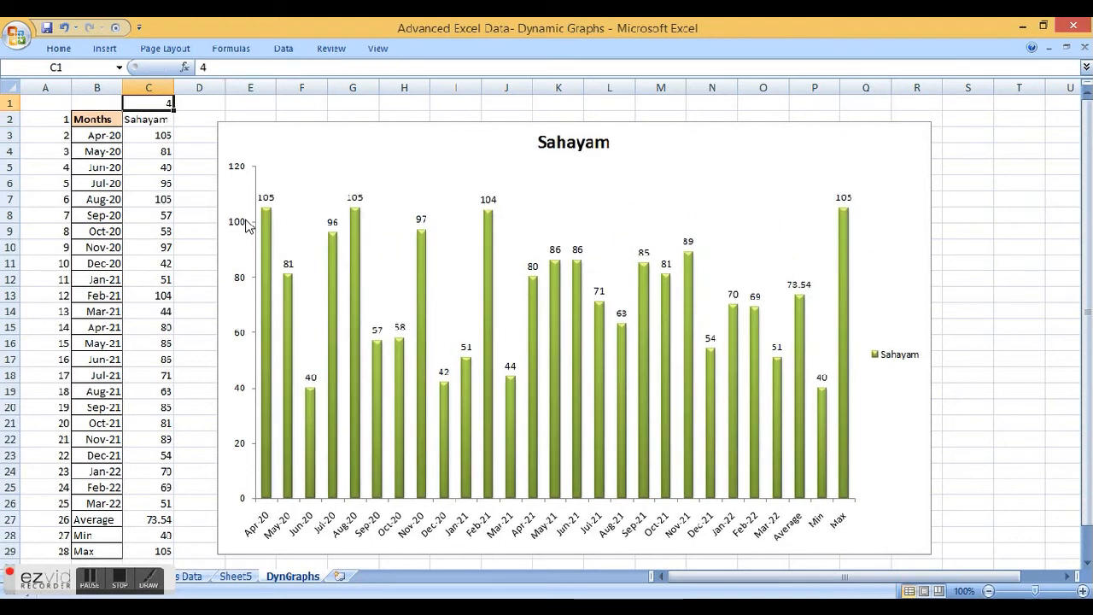
{"action": "key", "text": "Down"}
{"action": "key", "text": "Up"}
{"action": "type", "text": "5"}
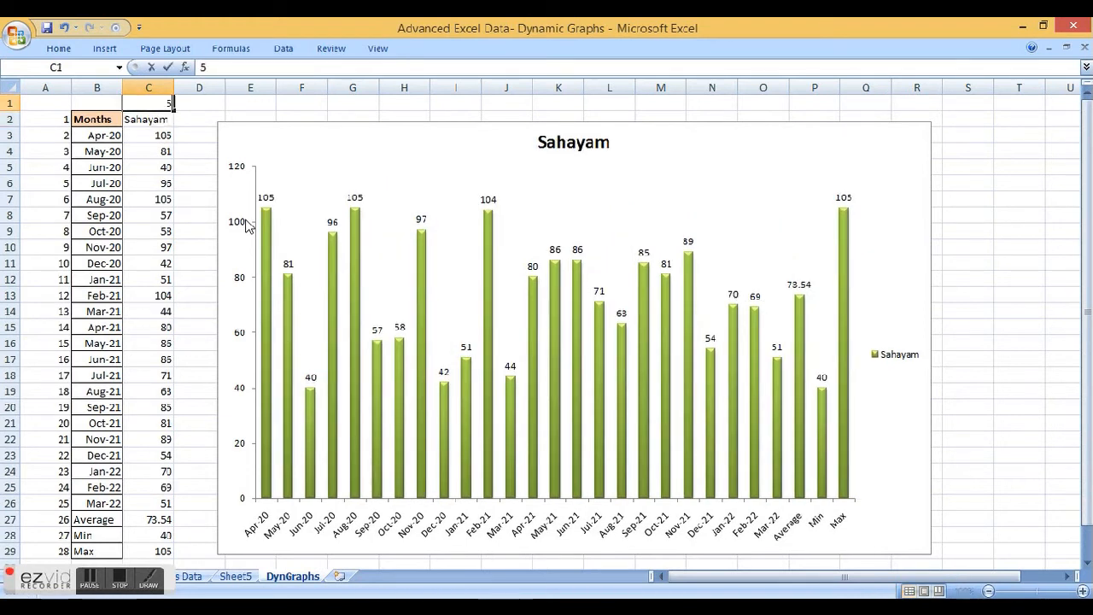
{"action": "key", "text": "Return"}
{"action": "key", "text": "Up"}
{"action": "key", "text": "Down"}
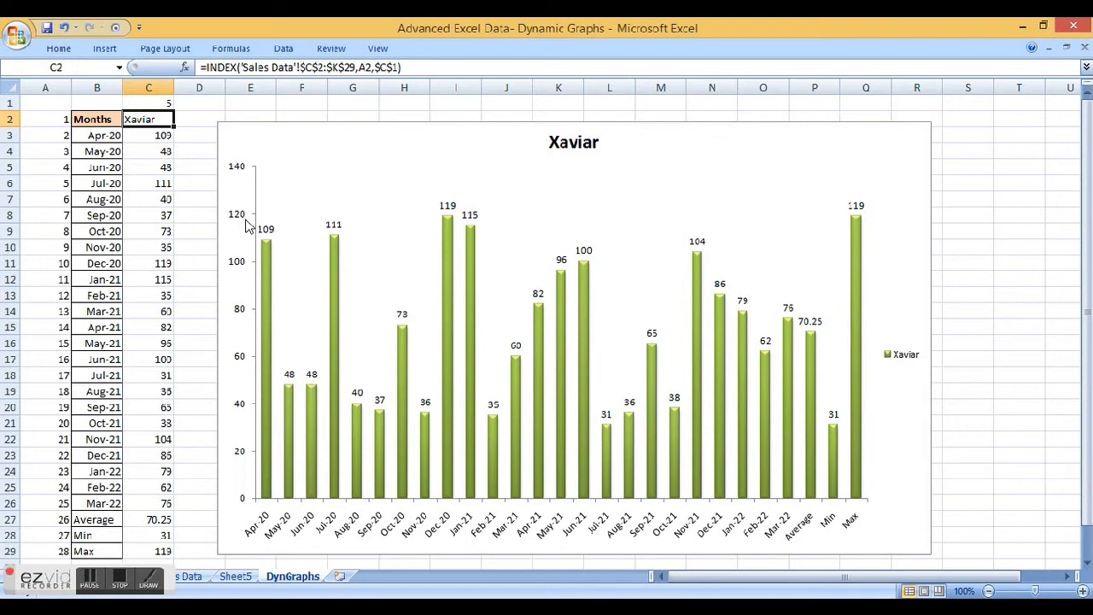
Step: Test the ninth salesperson by setting C1 to 9, and set the selector back to 5
{"action": "left_click", "coordinate": [167, 99]}
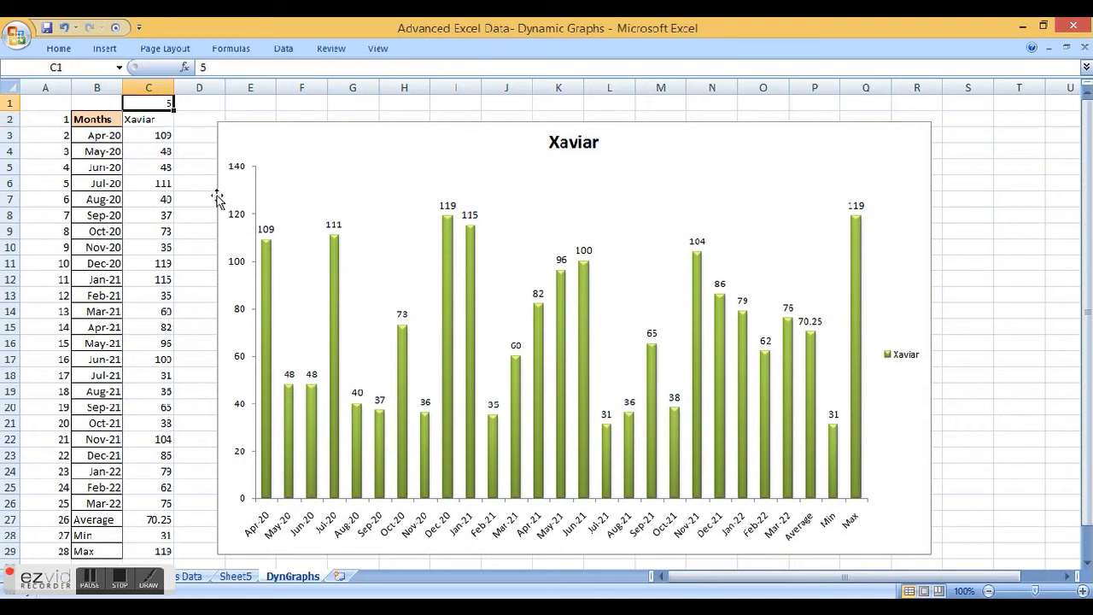
{"action": "type", "text": "9"}
{"action": "key", "text": "ctrl+Return"}
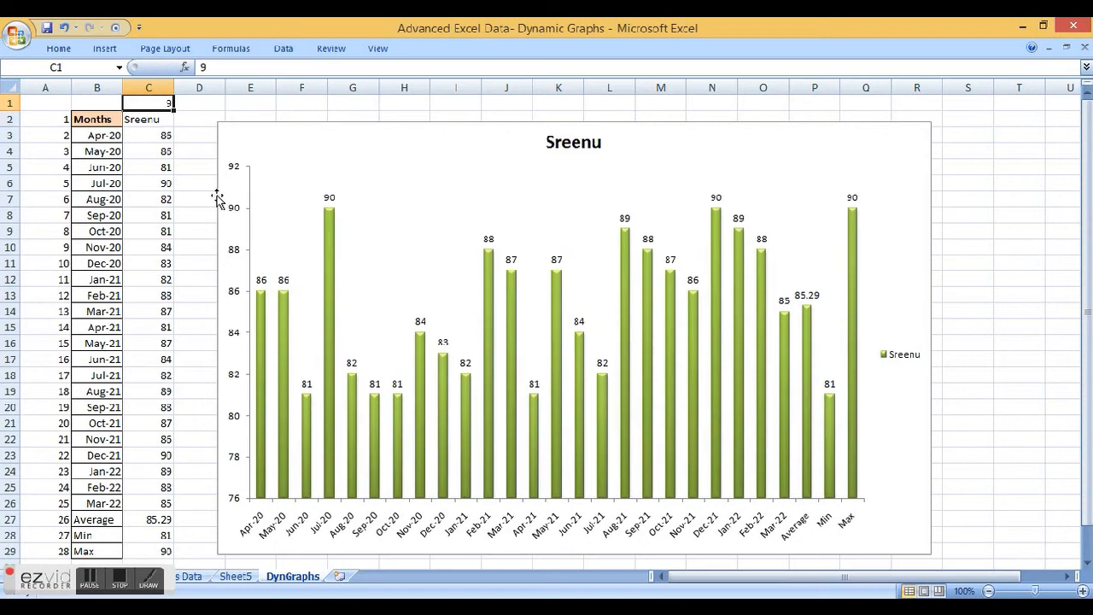
{"action": "type", "text": "5"}
{"action": "key", "text": "Left"}
{"action": "key", "text": "Down"}
{"action": "key", "text": "Up"}
{"action": "key", "text": "Right"}
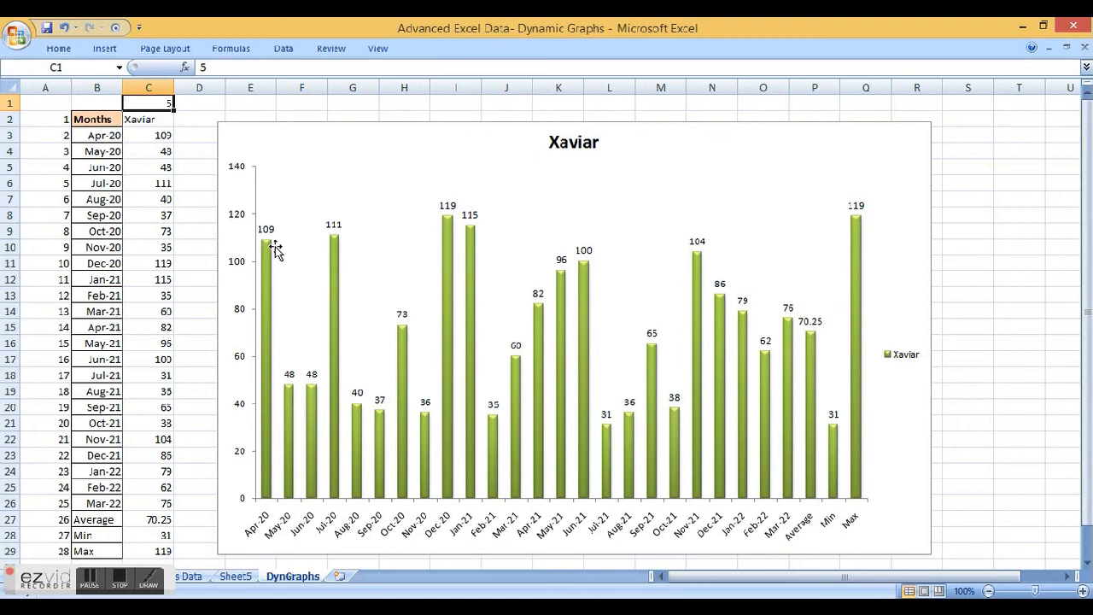
Step: Widen the chart's right edge to column T and delete its legend
{"action": "left_click", "coordinate": [325, 124]}
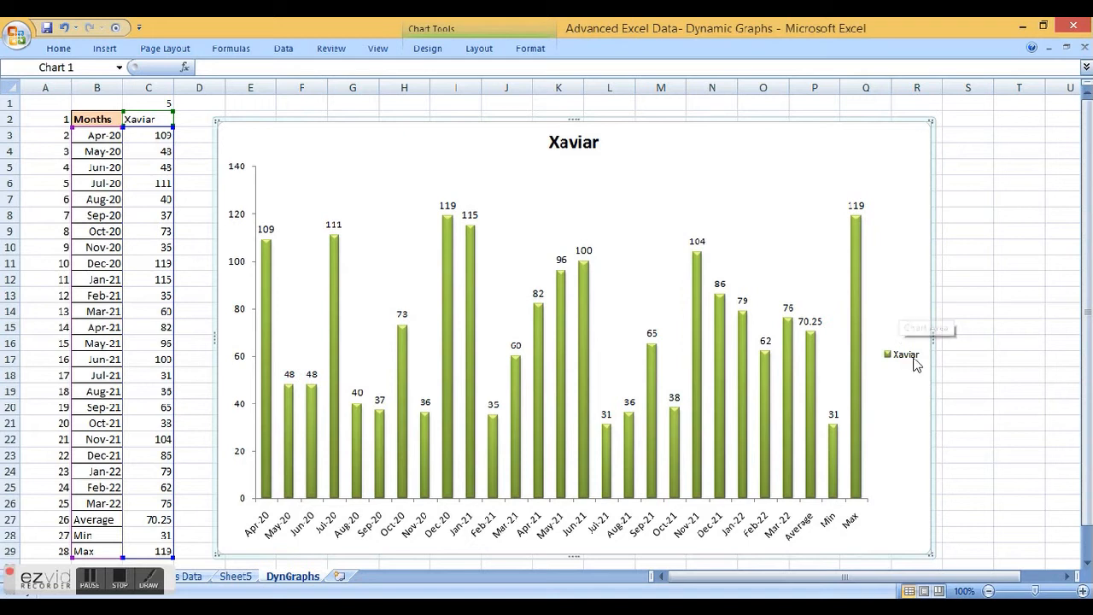
{"action": "left_click_drag", "start_coordinate": [932, 340], "coordinate": [1009, 337]}
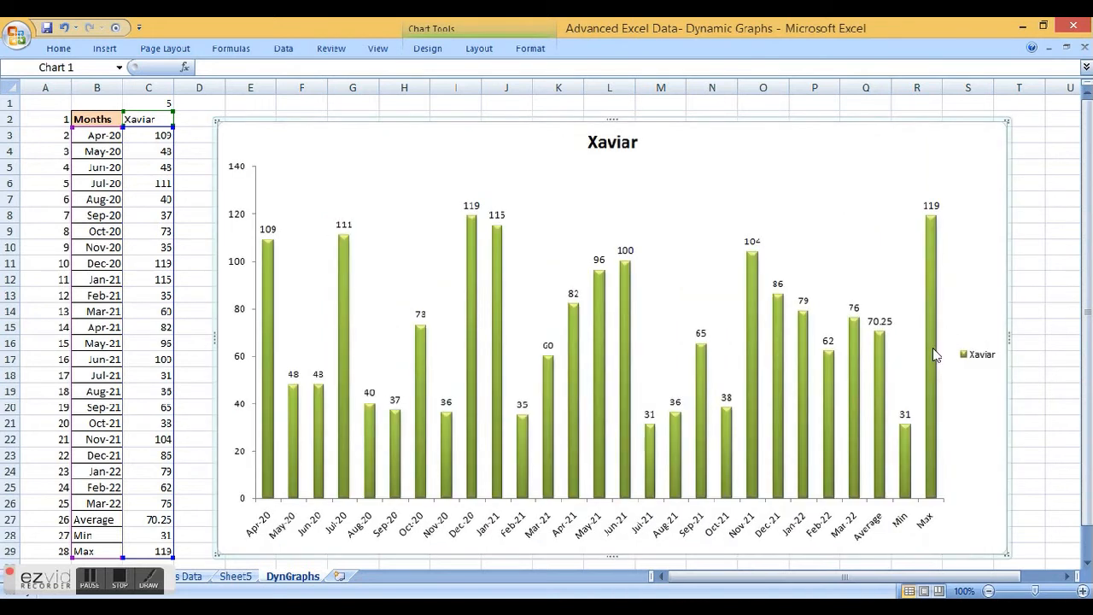
{"action": "left_click", "coordinate": [982, 355]}
{"action": "key", "text": "Delete"}
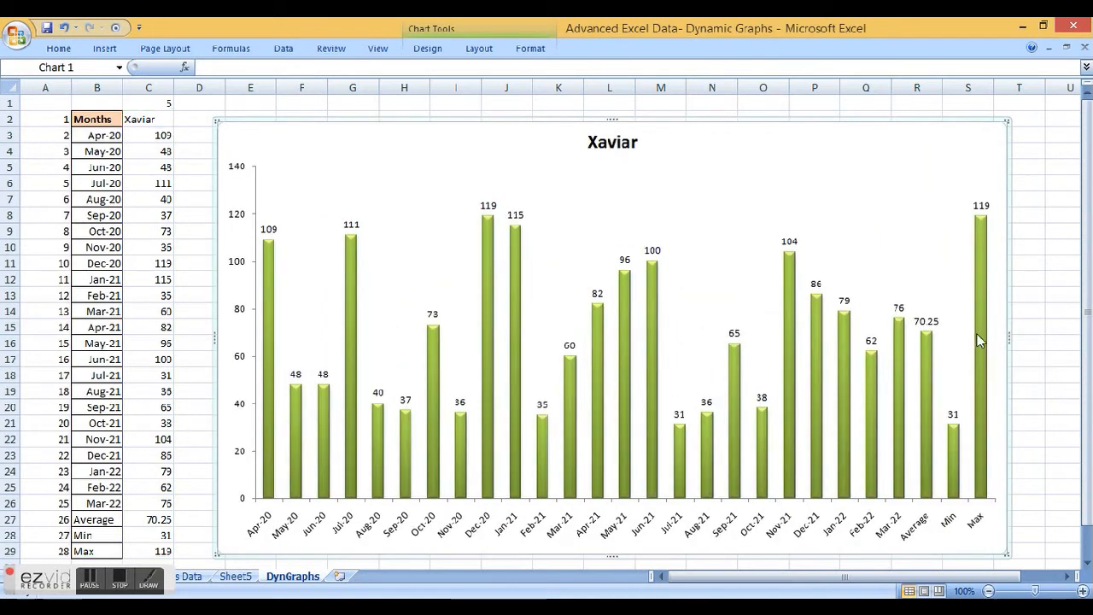
Step: Narrow the plot area to leave blank space on its right, and stretch the chart from column A to column U
{"action": "left_click", "coordinate": [996, 339]}
{"action": "left_click_drag", "start_coordinate": [996, 340], "coordinate": [870, 325]}
{"action": "left_click_drag", "start_coordinate": [1009, 338], "coordinate": [1068, 346]}
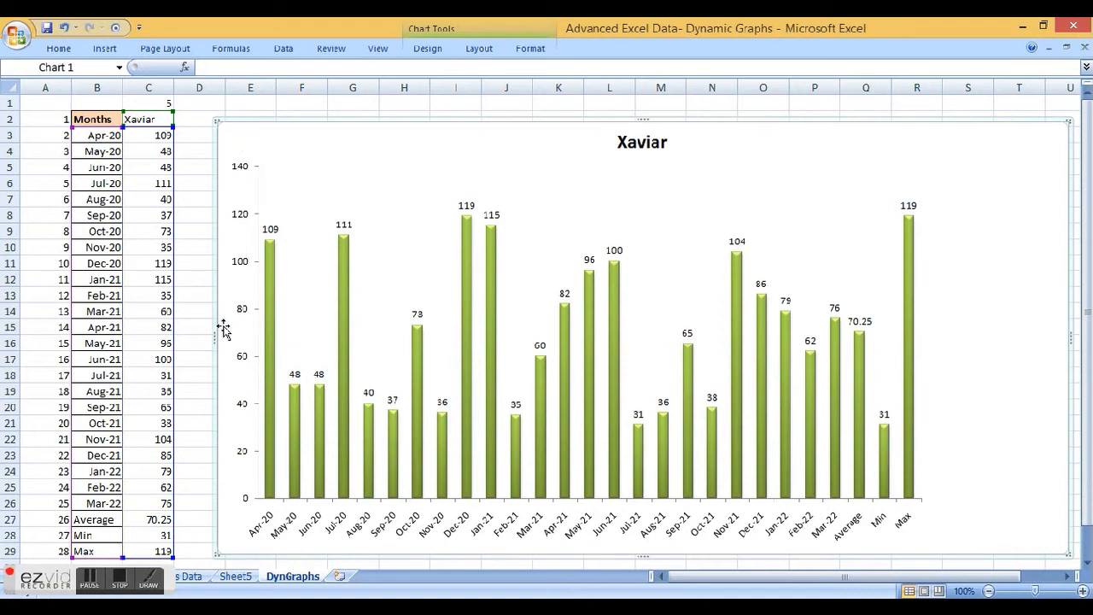
{"action": "left_click_drag", "start_coordinate": [216, 338], "coordinate": [24, 313]}
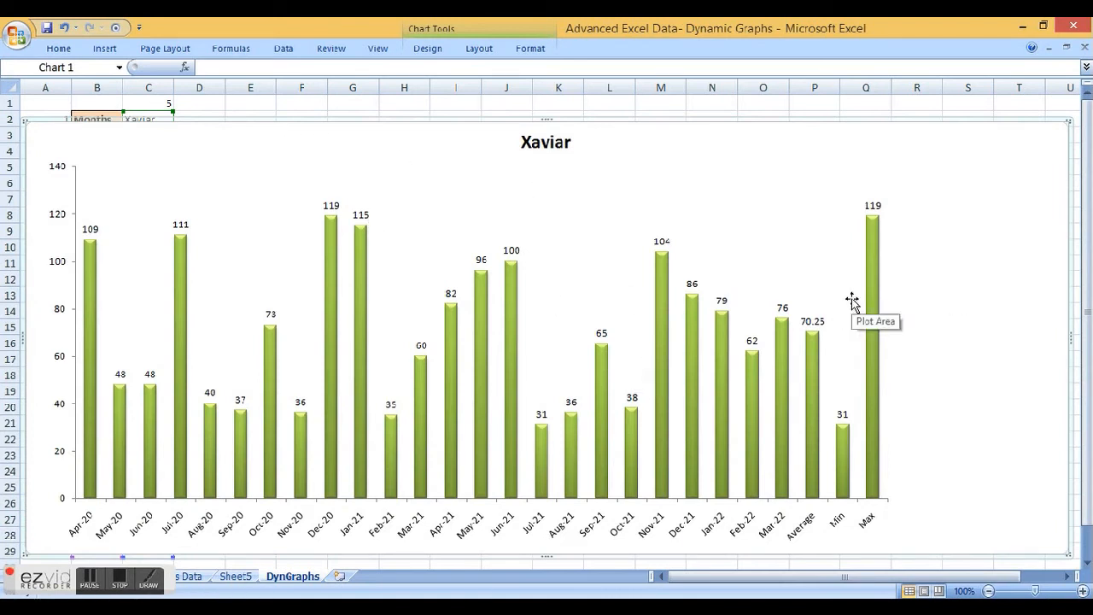
Step: Draw an option button form control in the blank area at the chart's upper right
{"action": "left_click", "coordinate": [116, 28]}
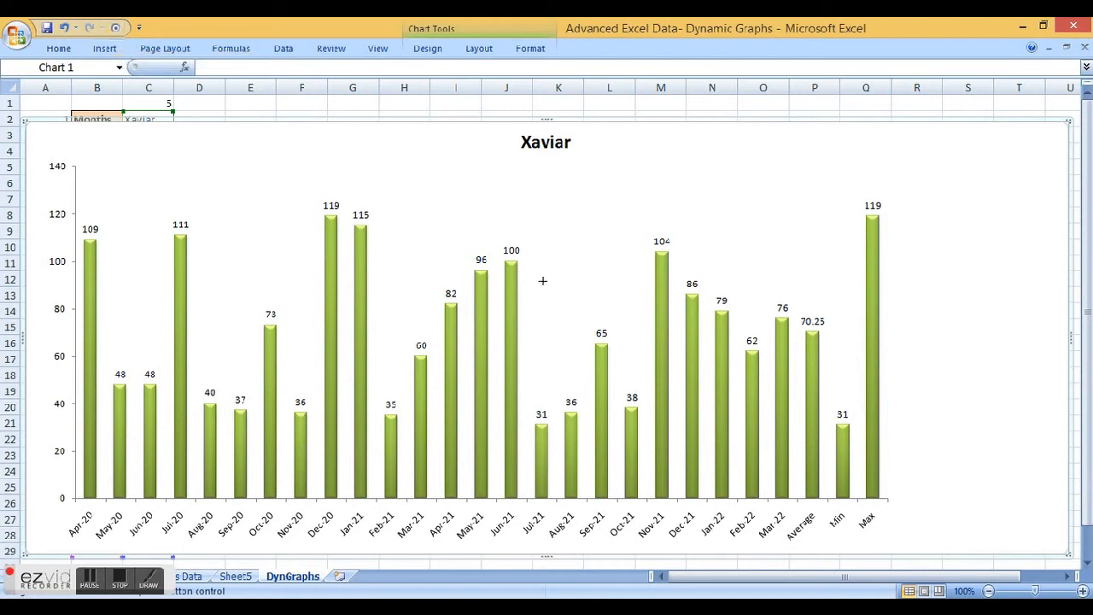
{"action": "left_click_drag", "start_coordinate": [924, 161], "coordinate": [1032, 193]}
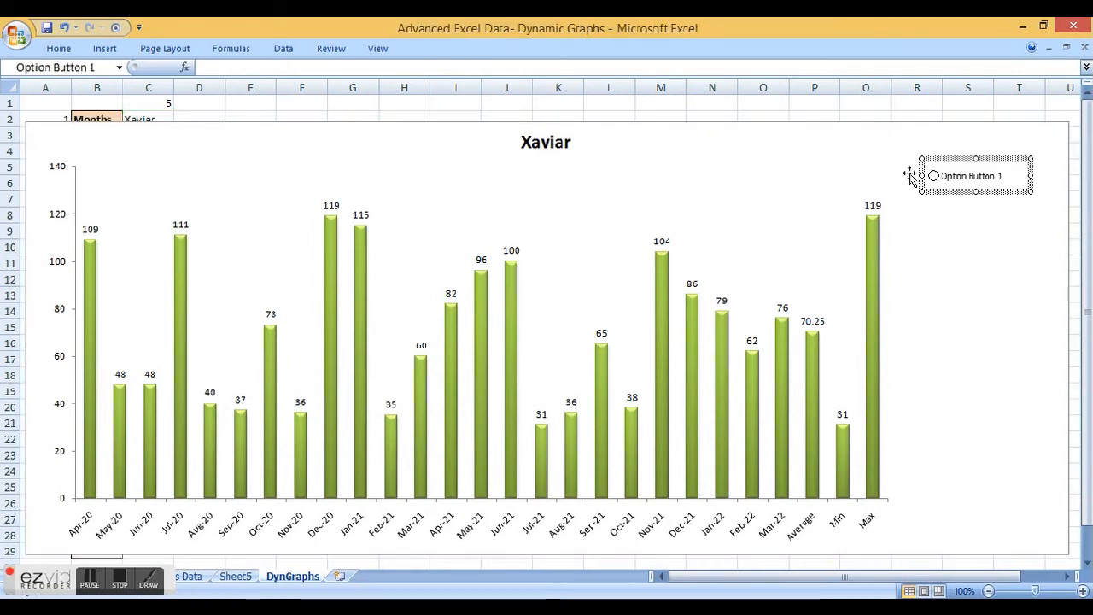
Step: Locate Option Button (Form Control) among the Commands Not in the Ribbon in the Quick Access Toolbar options, and cancel the dialog
{"action": "left_click", "coordinate": [139, 28]}
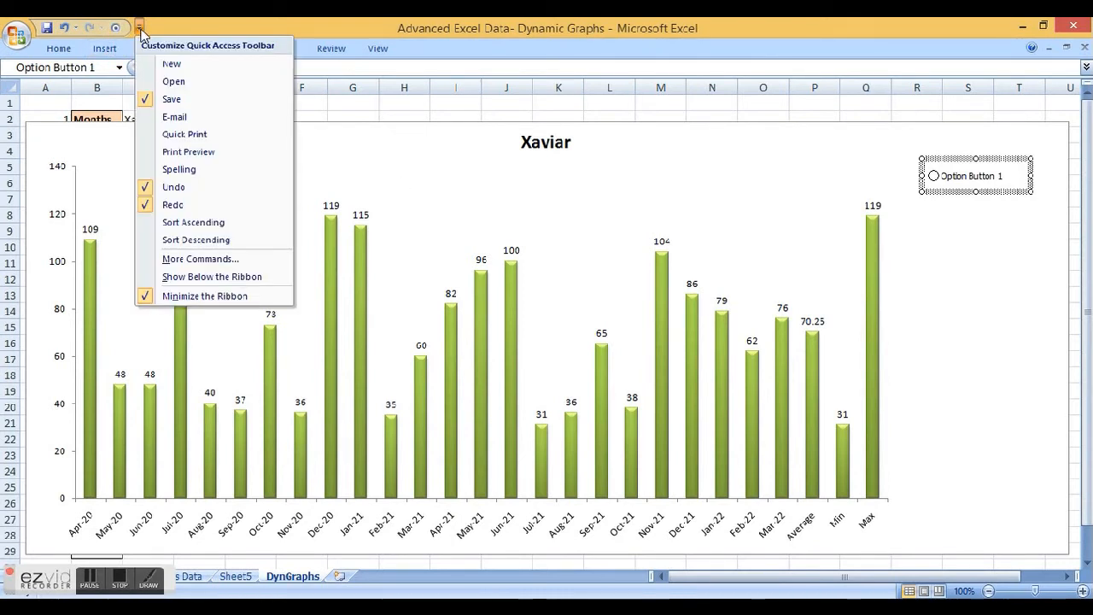
{"action": "left_click", "coordinate": [203, 260]}
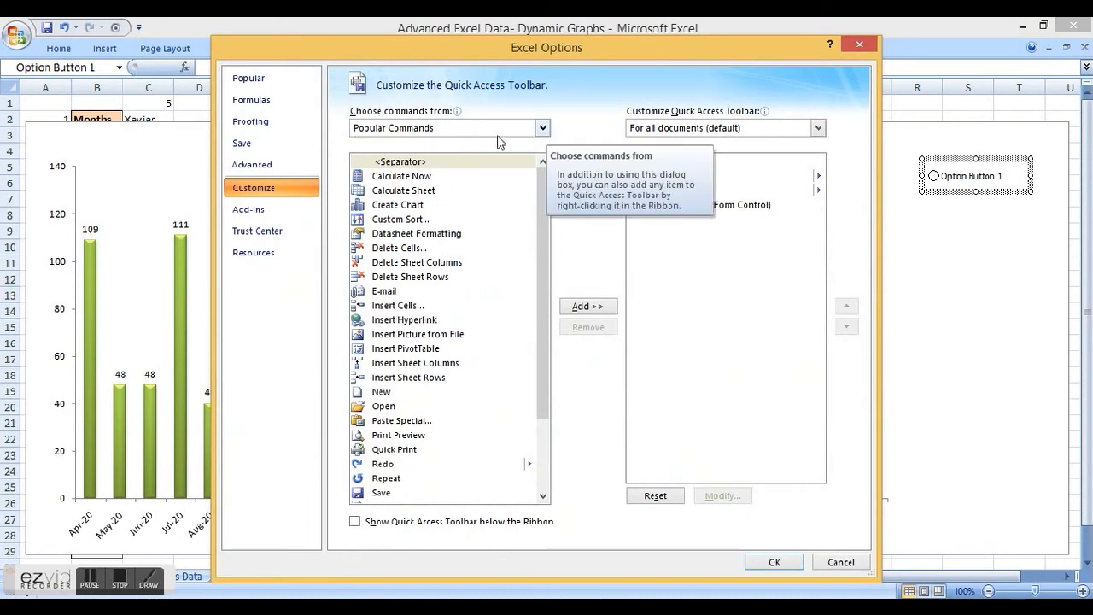
{"action": "left_click", "coordinate": [543, 128]}
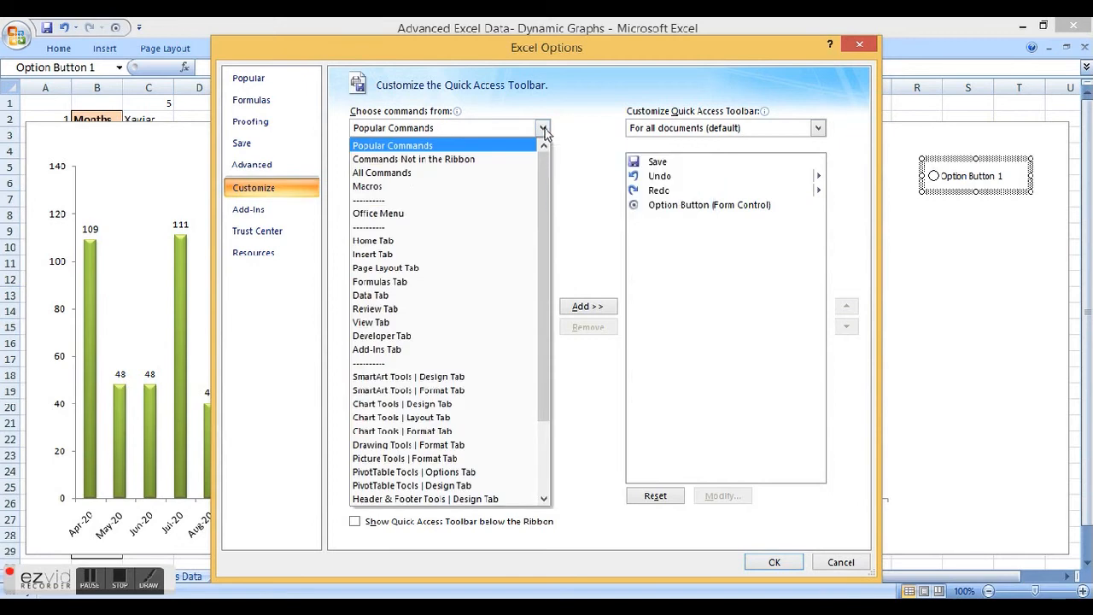
{"action": "left_click", "coordinate": [454, 164]}
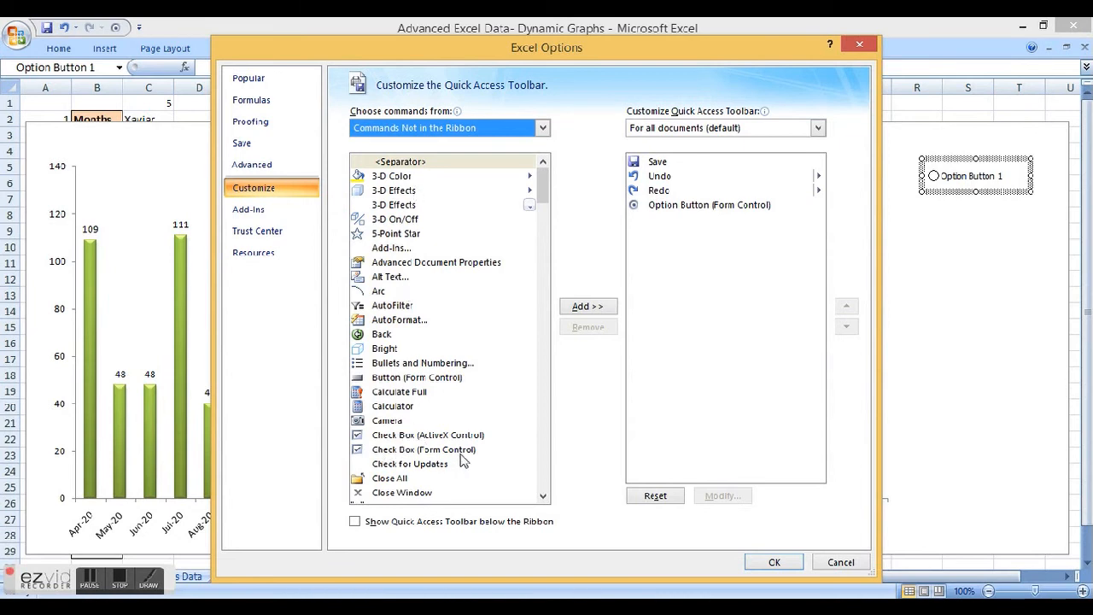
{"action": "scroll", "coordinate": [547, 389], "scroll_direction": "down", "scroll_amount": 15}
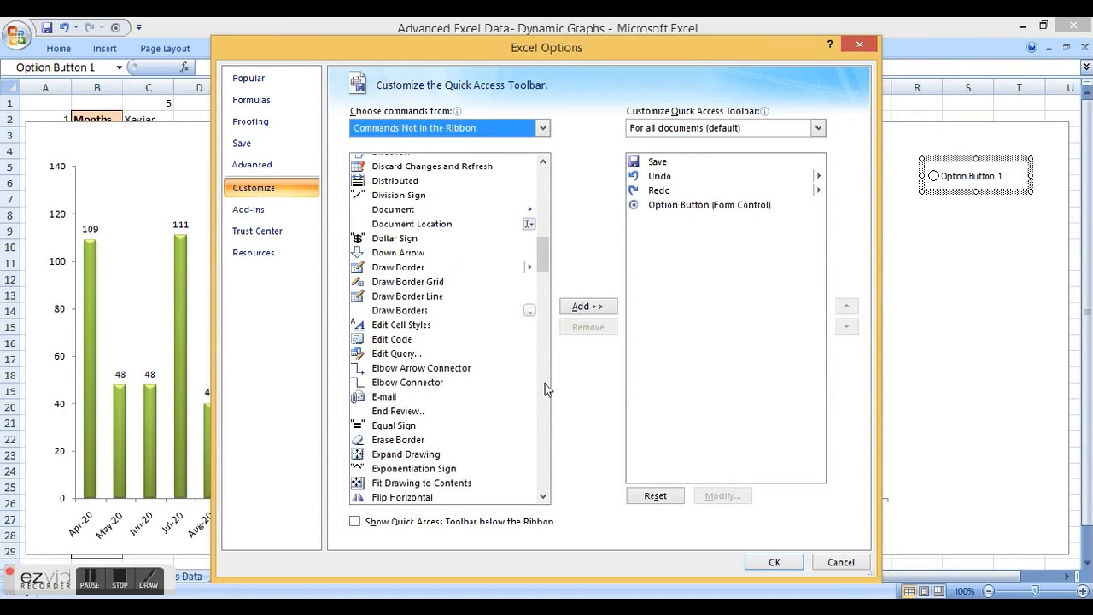
{"action": "scroll", "coordinate": [546, 410], "scroll_direction": "down", "scroll_amount": 8}
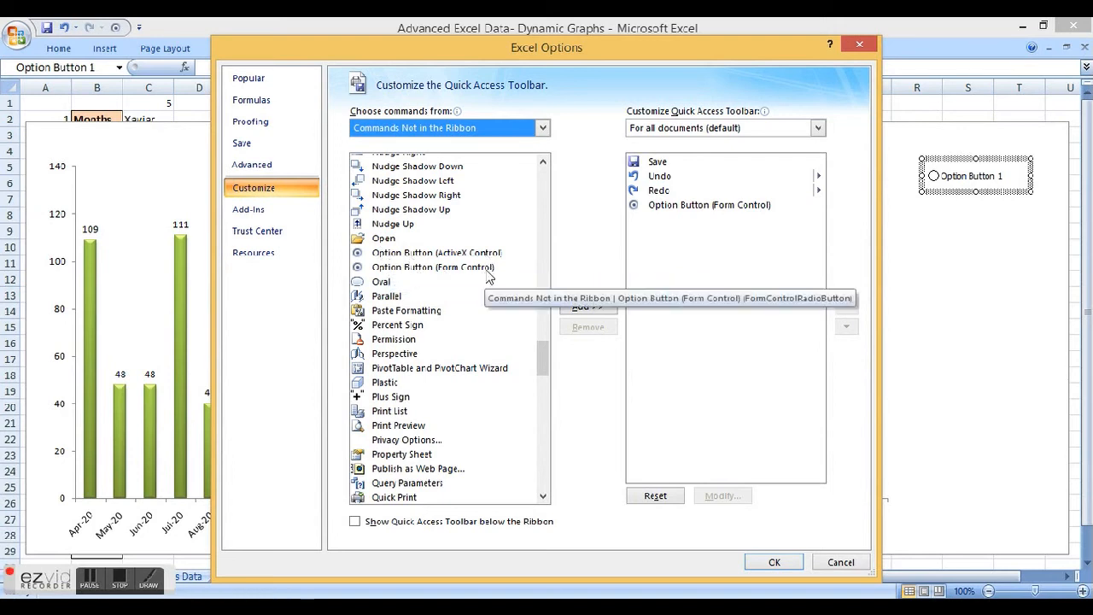
{"action": "left_click", "coordinate": [398, 268]}
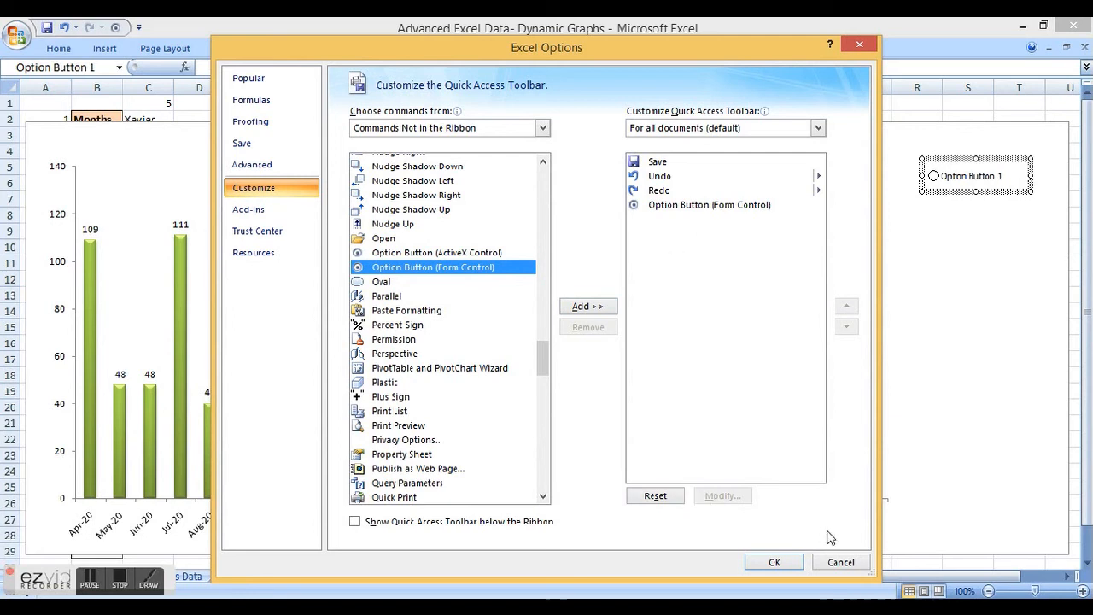
{"action": "left_click", "coordinate": [841, 564]}
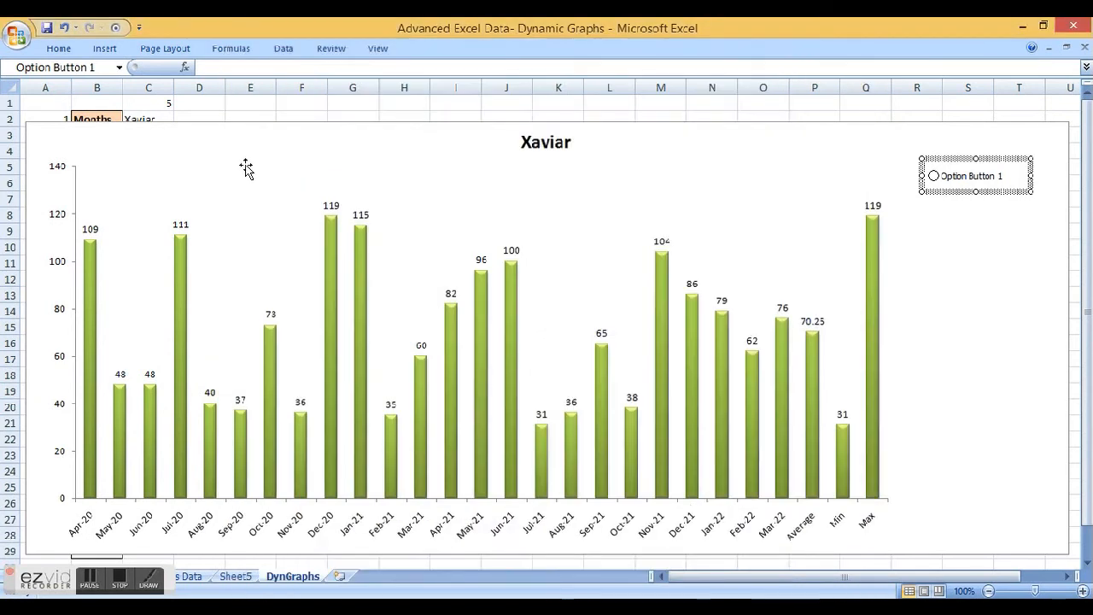
Step: Replace the option button's caption with the first salesperson's name and move the button slightly up and right
{"action": "left_click", "coordinate": [116, 29]}
{"action": "left_click_drag", "start_coordinate": [944, 176], "coordinate": [1016, 182]}
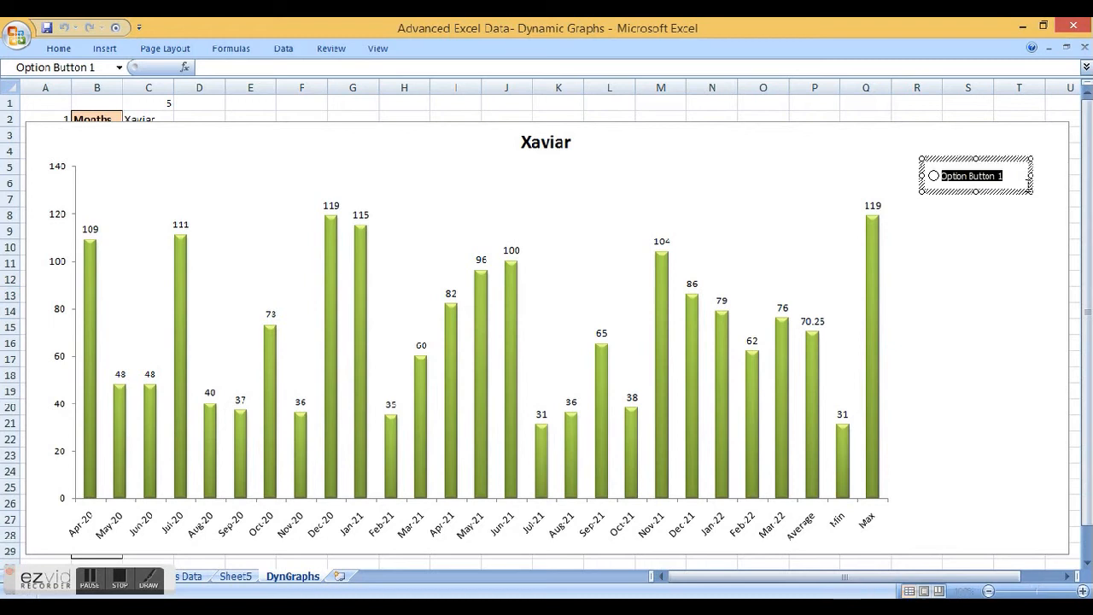
{"action": "type", "text": "S"}
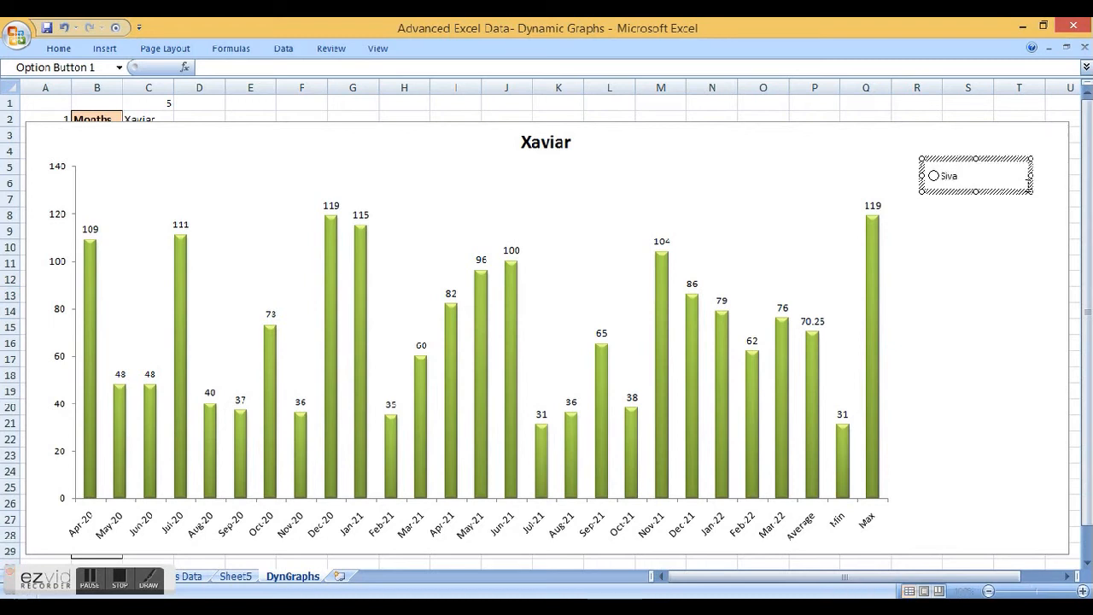
{"action": "type", "text": "iva"}
{"action": "left_click_drag", "start_coordinate": [954, 161], "coordinate": [975, 151]}
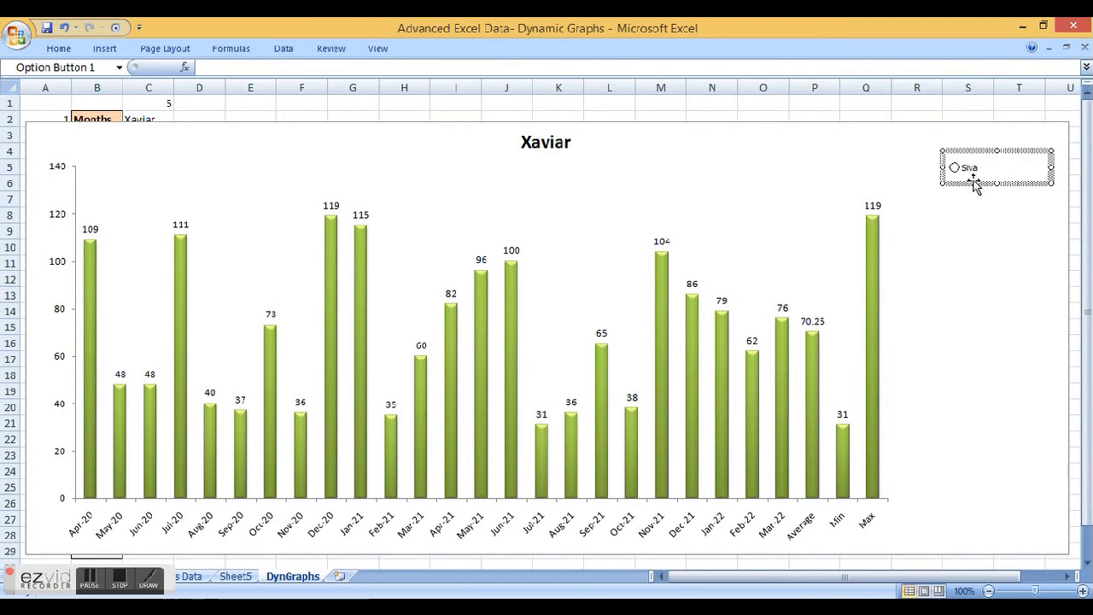
Step: Duplicate the captioned option button downward to make a column of nine buttons beside the plot area
{"action": "left_click_drag", "start_coordinate": [976, 187], "coordinate": [972, 216]}
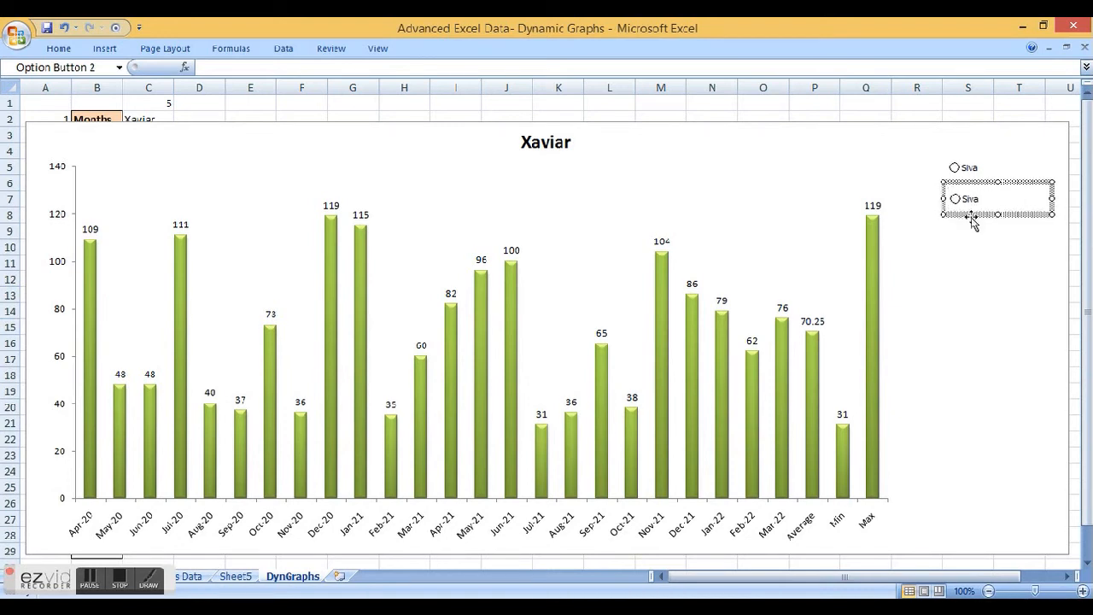
{"action": "left_click", "coordinate": [973, 218]}
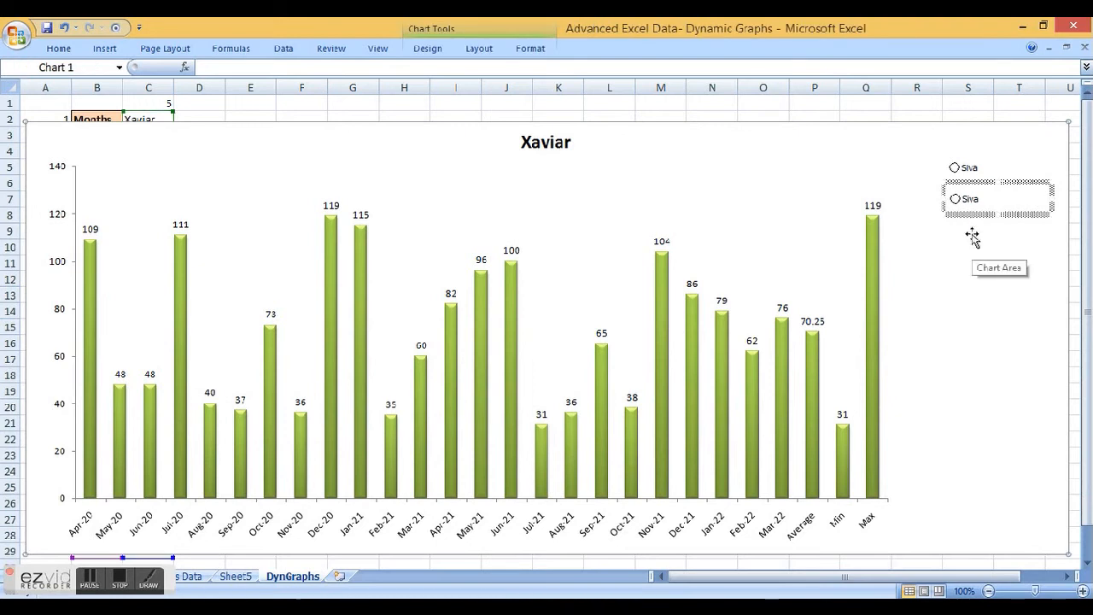
{"action": "left_click", "coordinate": [972, 222]}
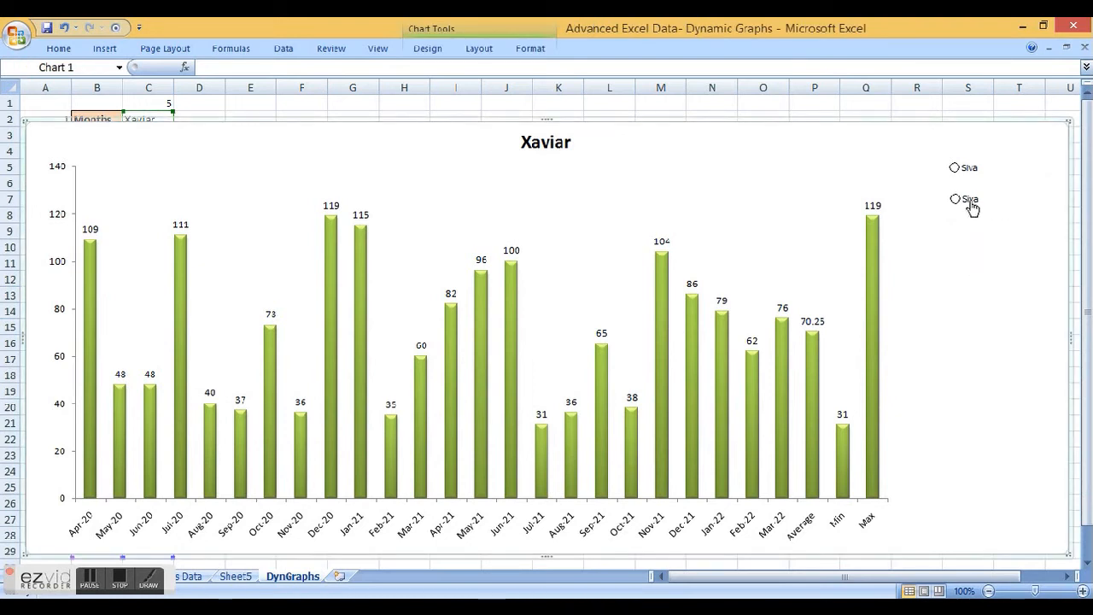
{"action": "right_click", "coordinate": [970, 207]}
{"action": "key", "text": "Escape"}
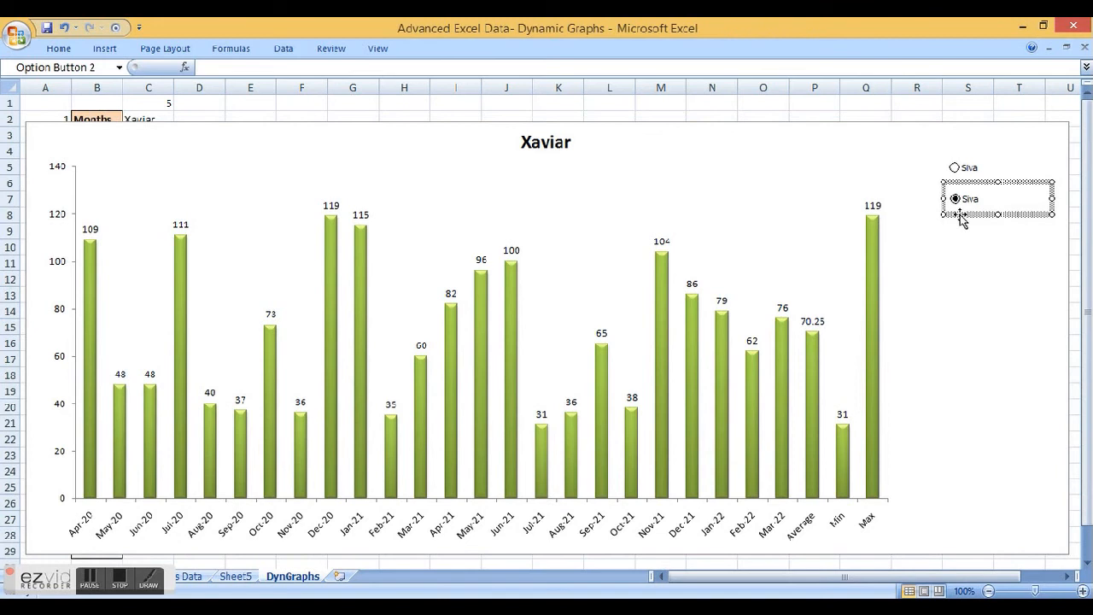
{"action": "left_click_drag", "start_coordinate": [963, 218], "coordinate": [959, 434]}
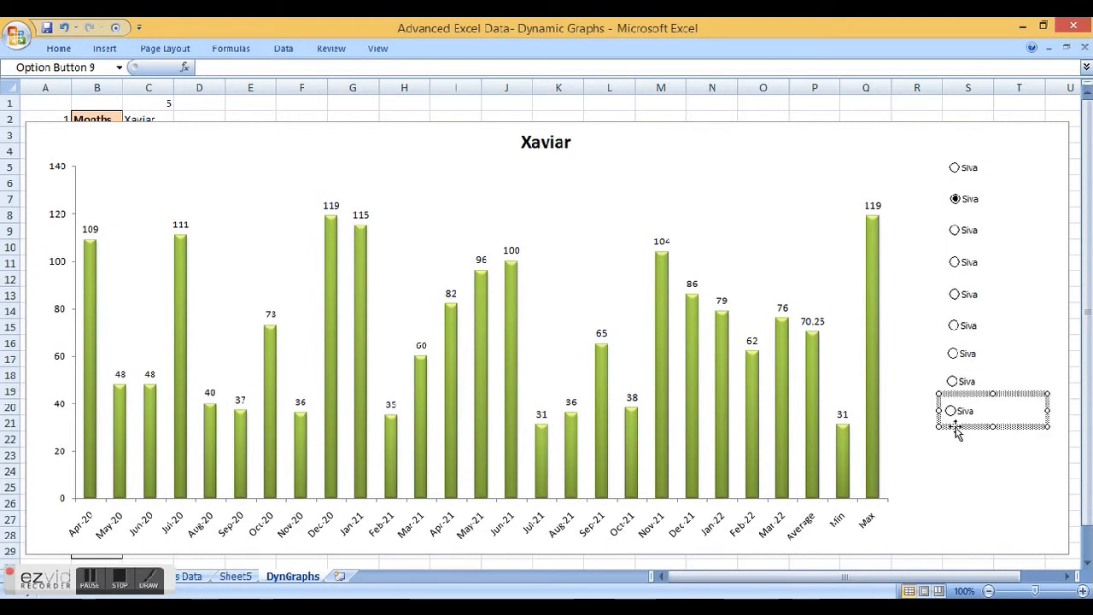
Step: Replace the captions of the second and third option buttons with the second and third salespeople's names
{"action": "right_click", "coordinate": [971, 212]}
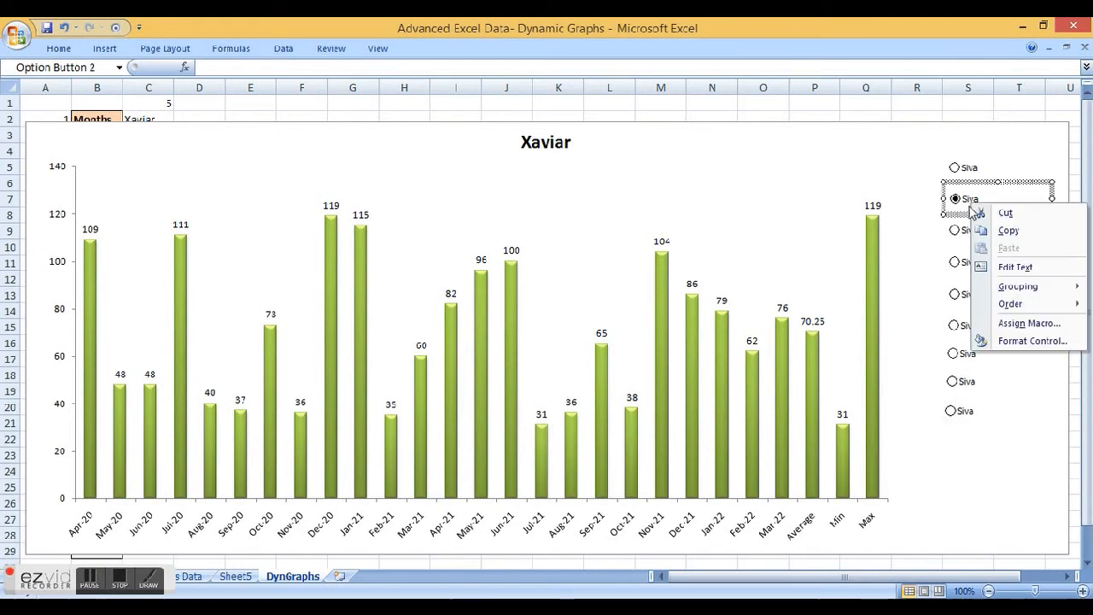
{"action": "left_click", "coordinate": [1015, 266]}
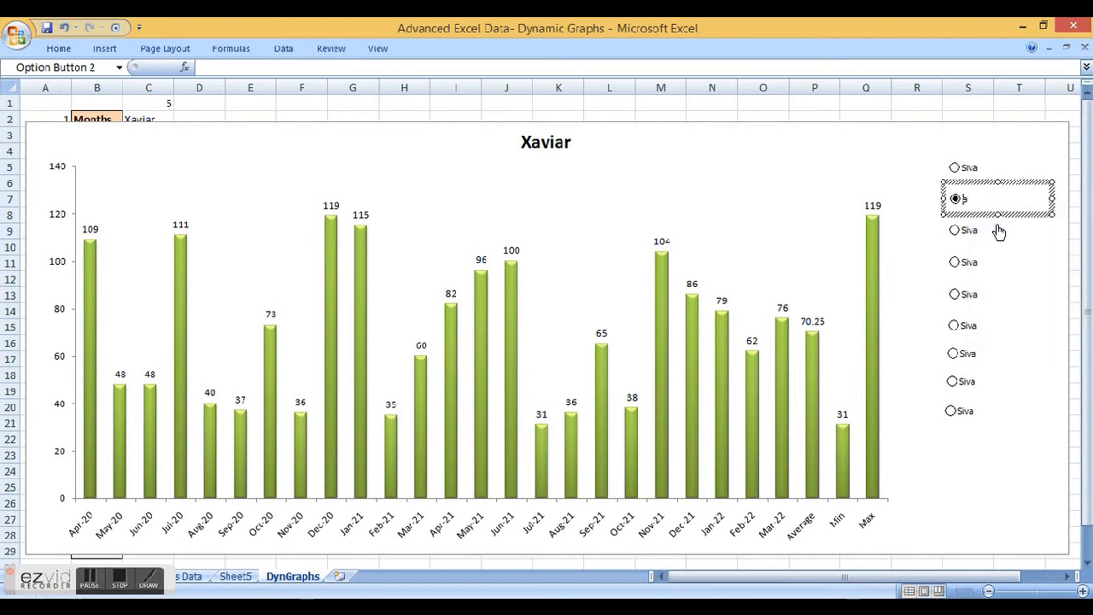
{"action": "type", "text": "Mani"}
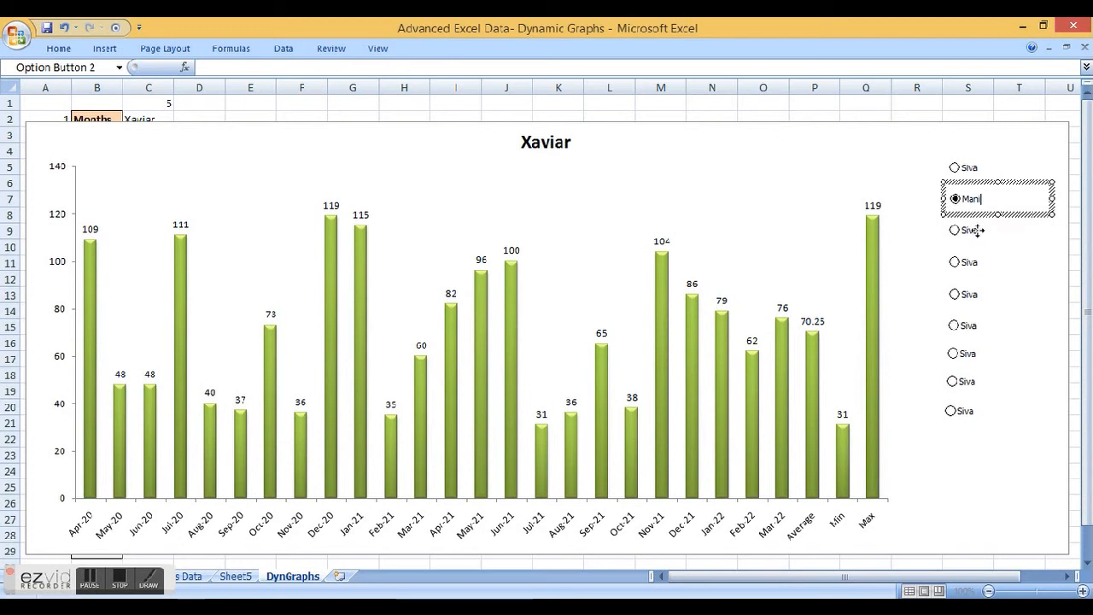
{"action": "right_click", "coordinate": [979, 232]}
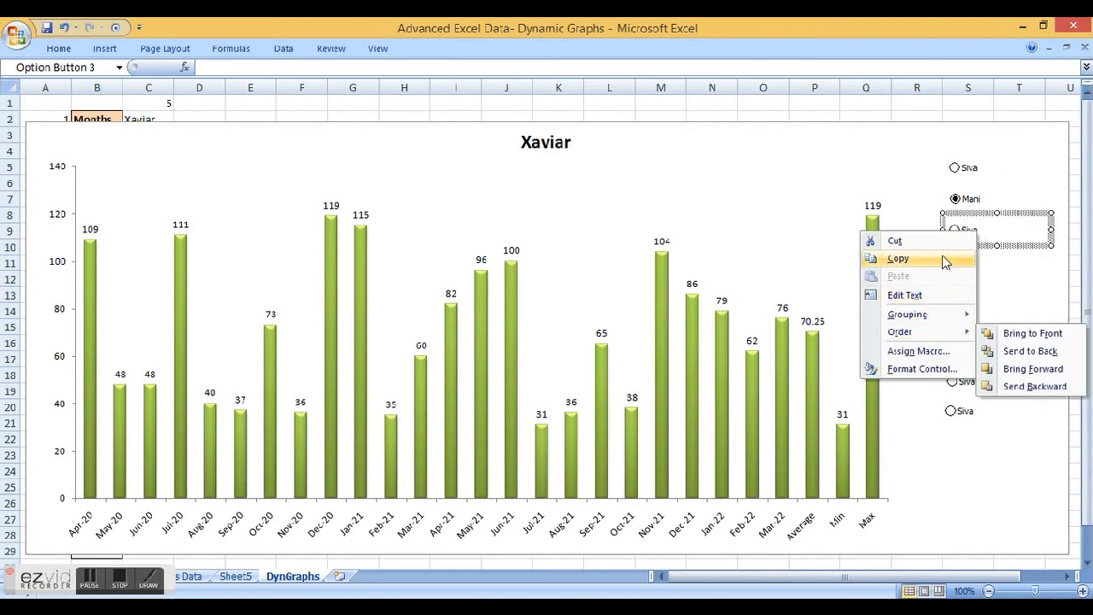
{"action": "left_click", "coordinate": [914, 295]}
{"action": "key", "text": "Delete"}
{"action": "key", "text": "Delete"}
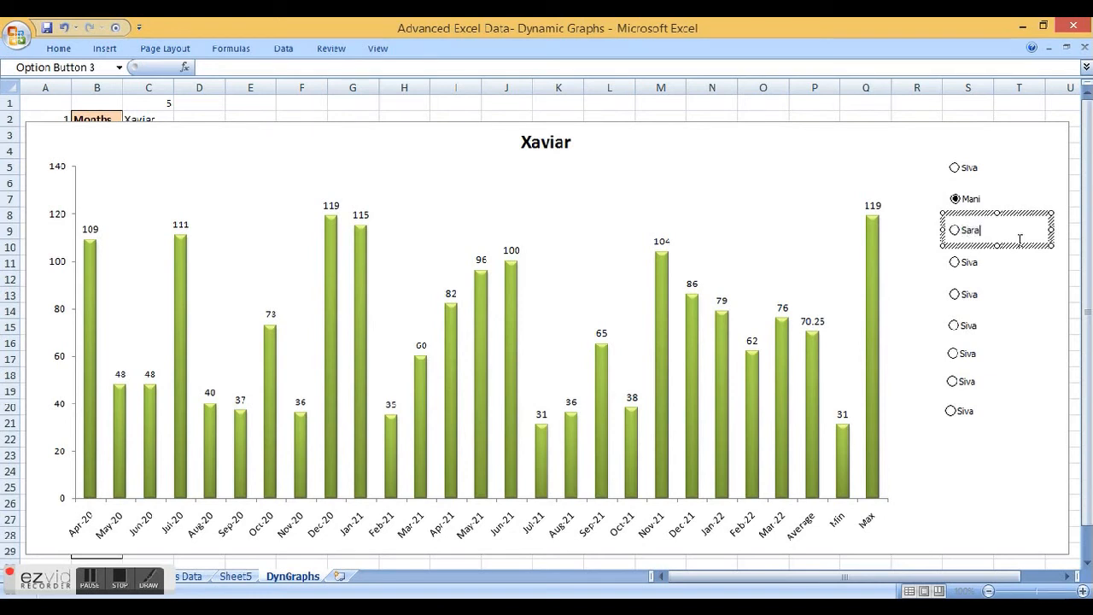
Step: Caption the fourth and fifth option buttons with the fourth and fifth salespeople's names
{"action": "right_click", "coordinate": [980, 262]}
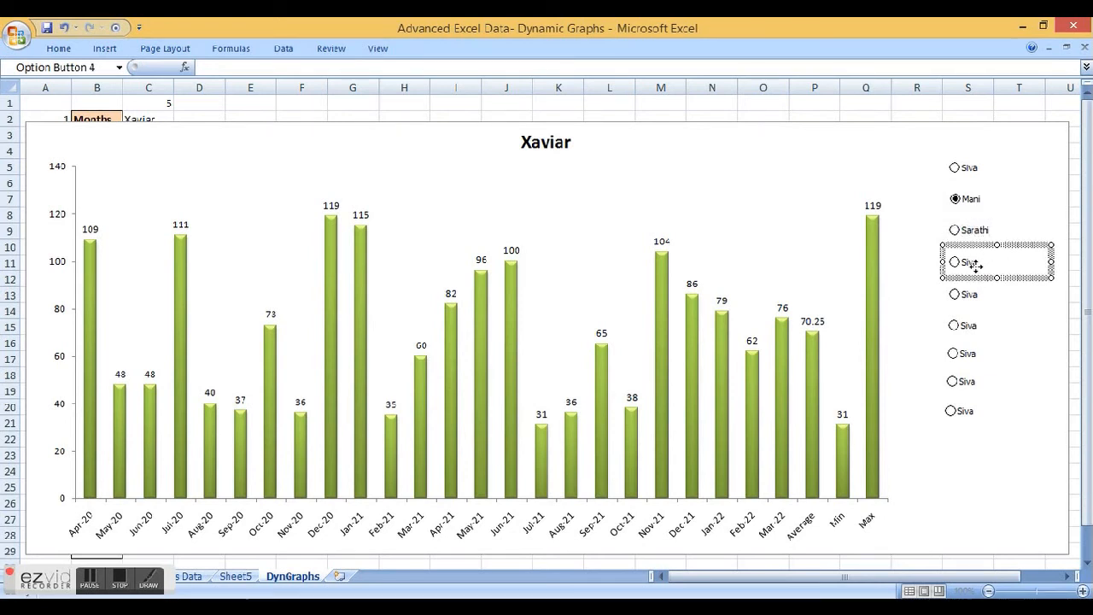
{"action": "left_click", "coordinate": [954, 330]}
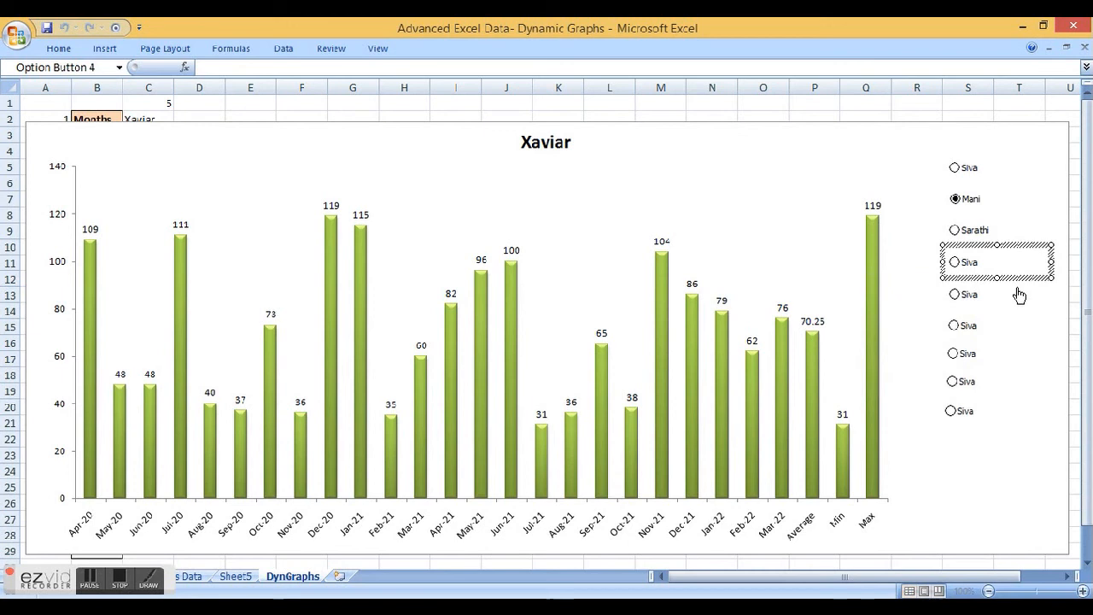
{"action": "type", "text": "Sahayam"}
{"action": "right_click", "coordinate": [978, 294]}
{"action": "left_click", "coordinate": [907, 356]}
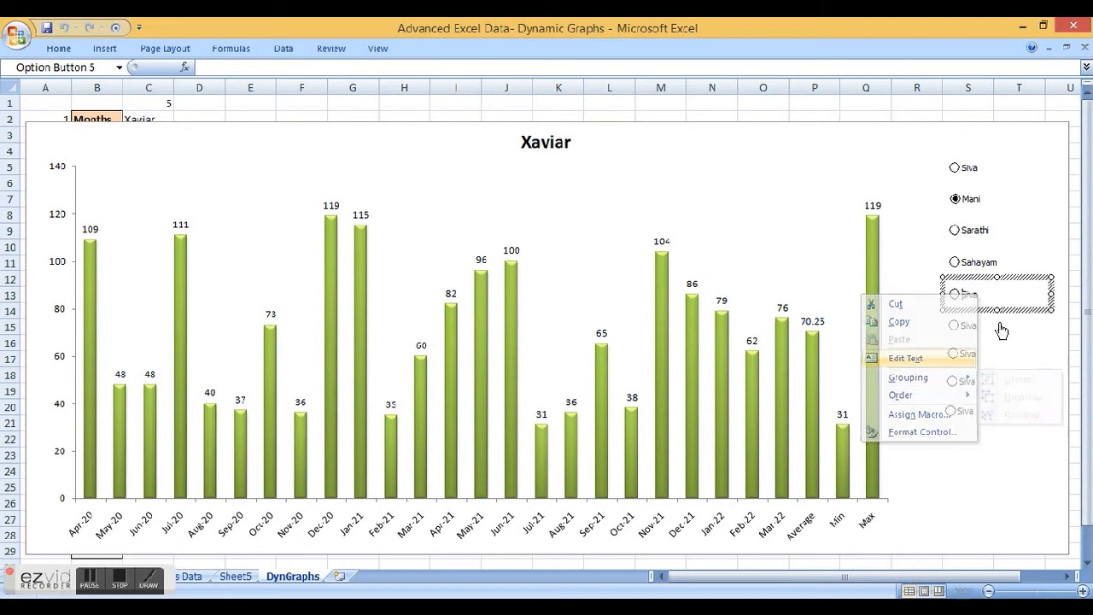
{"action": "double_click", "coordinate": [970, 296]}
{"action": "key", "text": "BackSpace"}
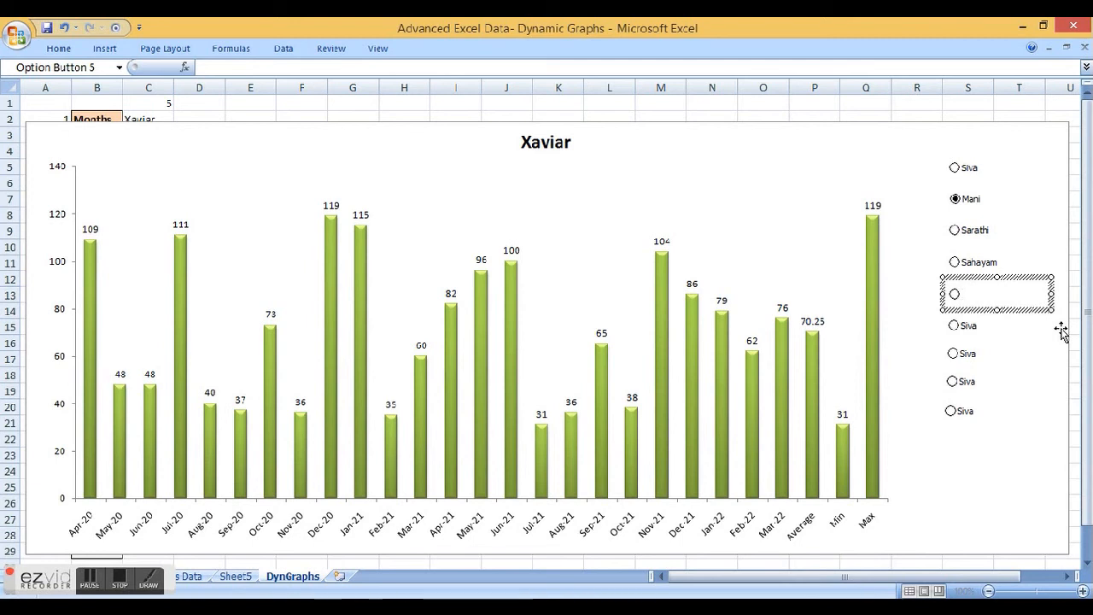
{"action": "type", "text": "Xaviar"}
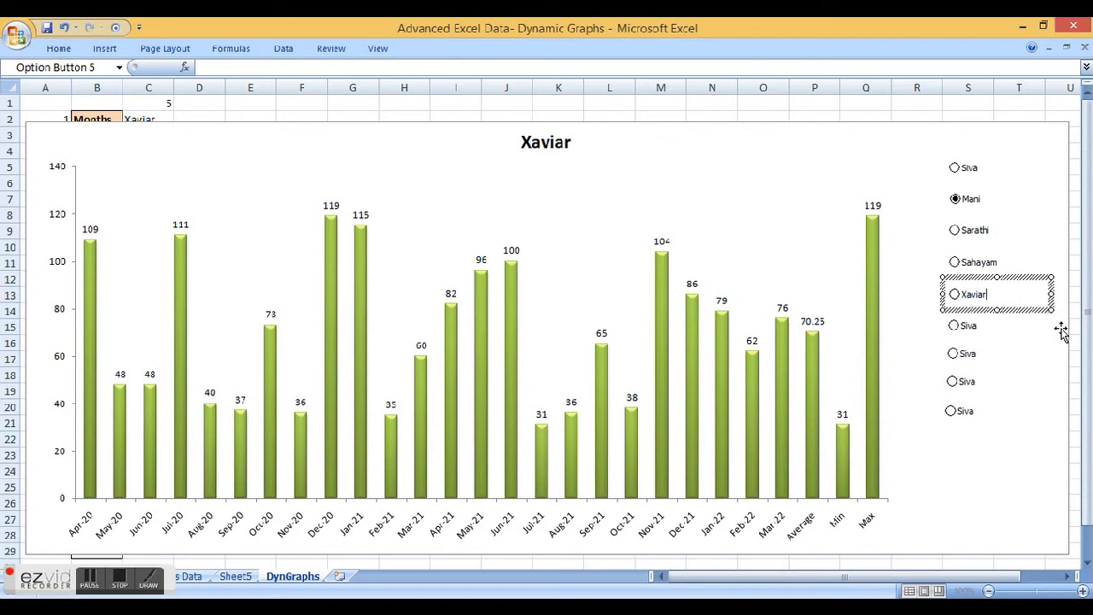
Step: Replace the sixth option button's caption with the sixth salesperson's name
{"action": "right_click", "coordinate": [976, 334]}
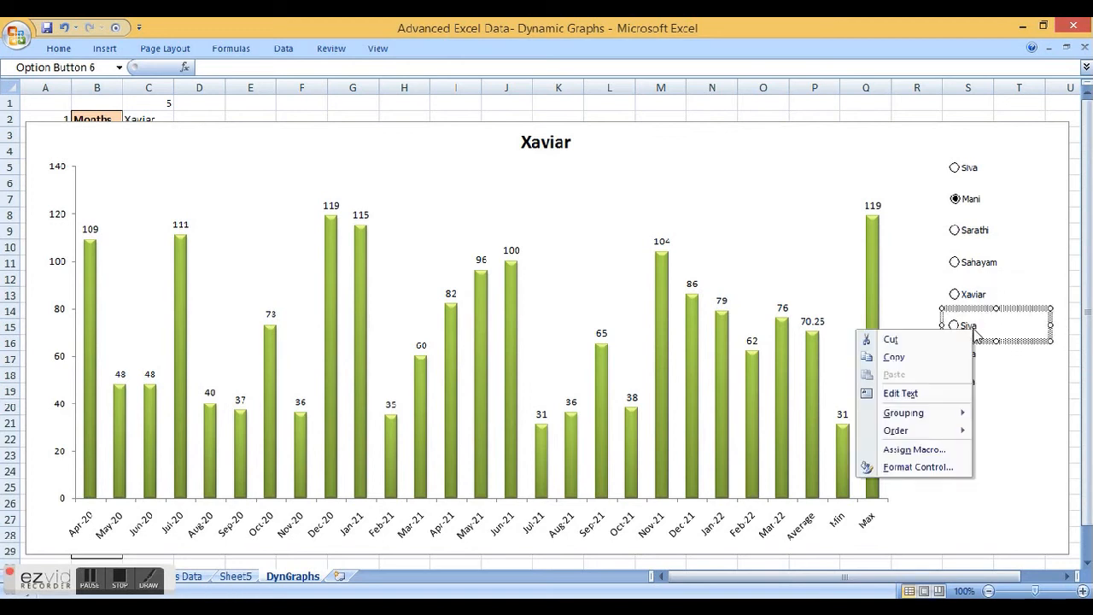
{"action": "left_click", "coordinate": [900, 392]}
{"action": "key", "text": "Delete"}
{"action": "key", "text": "Delete"}
{"action": "key", "text": "Delete"}
{"action": "key", "text": "Delete"}
{"action": "type", "text": "Ramanan"}
Step: Replace the seventh option button's caption with the seventh salesperson's name
{"action": "right_click", "coordinate": [974, 358]}
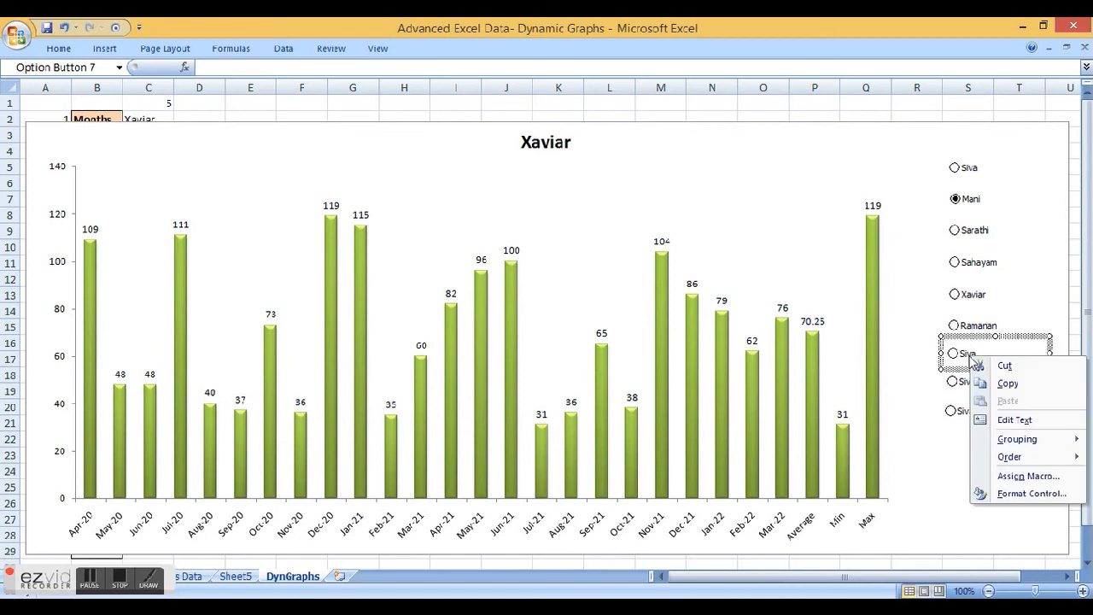
{"action": "left_click", "coordinate": [1017, 419]}
{"action": "key", "text": "Delete"}
{"action": "key", "text": "Delete"}
{"action": "key", "text": "Delete"}
{"action": "key", "text": "Delete"}
{"action": "type", "text": "Arun"}
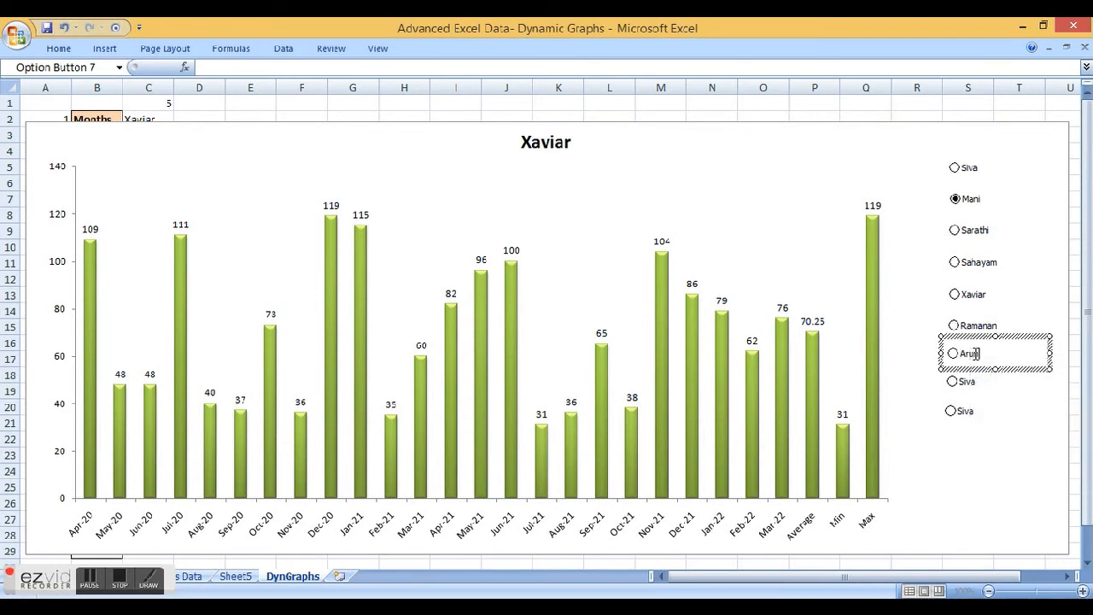
Step: Replace the eighth option button's caption with the eighth salesperson's name
{"action": "right_click", "coordinate": [972, 384]}
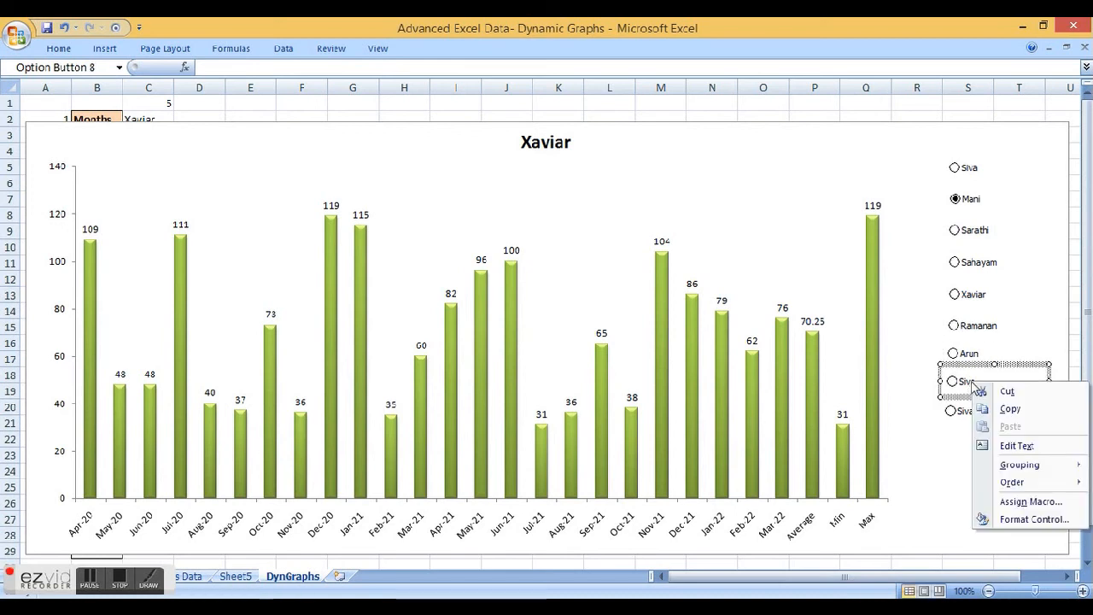
{"action": "left_click", "coordinate": [1011, 445]}
{"action": "key", "text": "Delete"}
{"action": "key", "text": "Delete"}
{"action": "key", "text": "Delete"}
{"action": "key", "text": "Delete"}
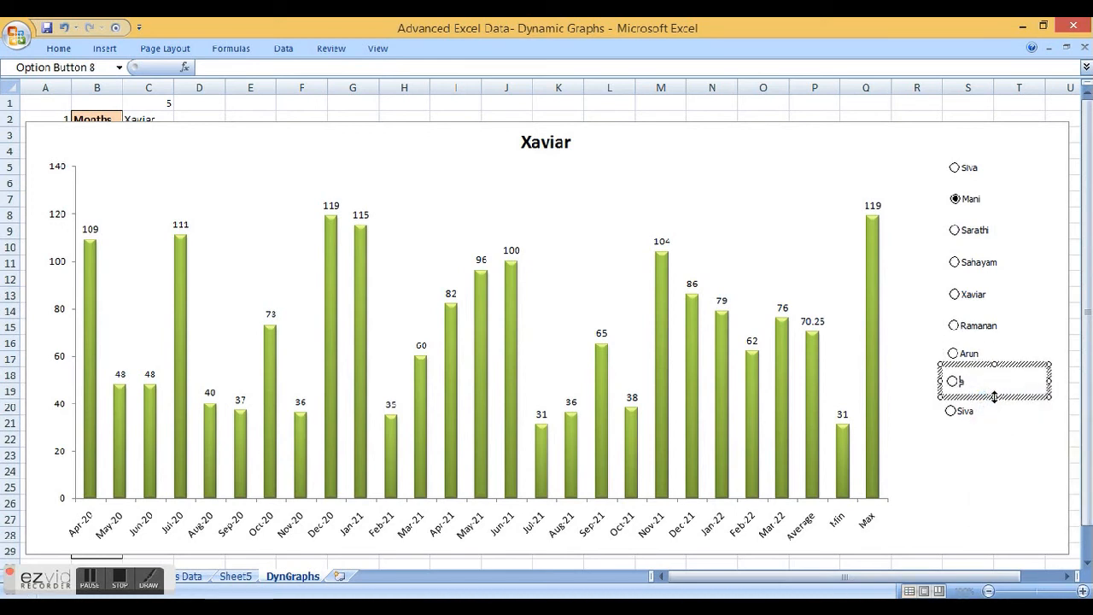
{"action": "type", "text": "Rahim"}
Step: Replace the ninth option button's caption with the last salesperson's name and leave caption editing
{"action": "right_click", "coordinate": [980, 416]}
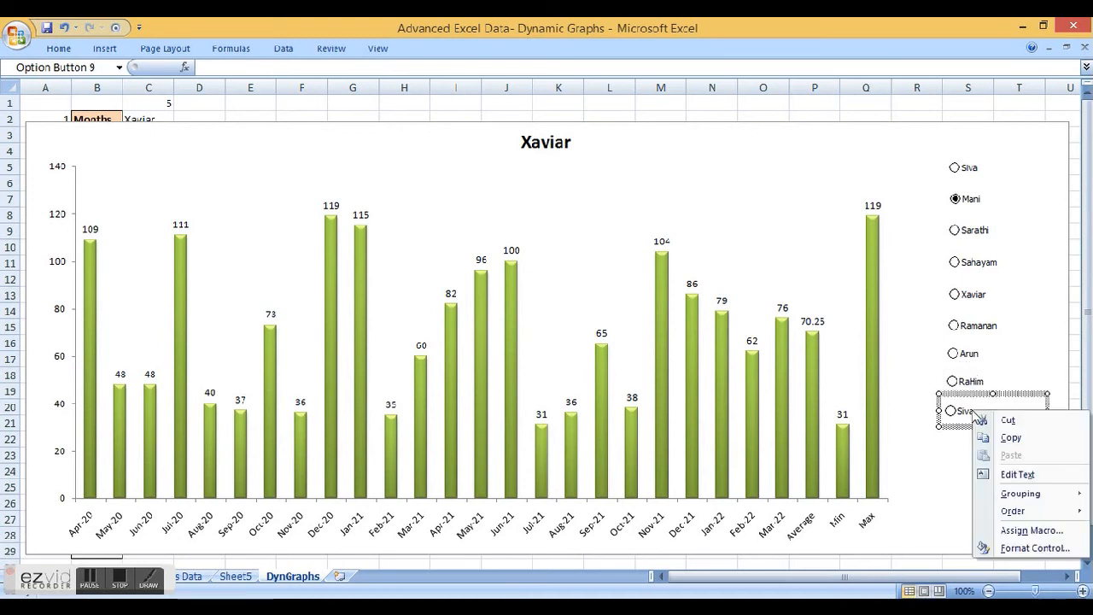
{"action": "left_click", "coordinate": [1006, 474]}
{"action": "left_click_drag", "start_coordinate": [963, 412], "coordinate": [1042, 419]}
{"action": "key", "text": "BackSpace"}
{"action": "key", "text": "BackSpace"}
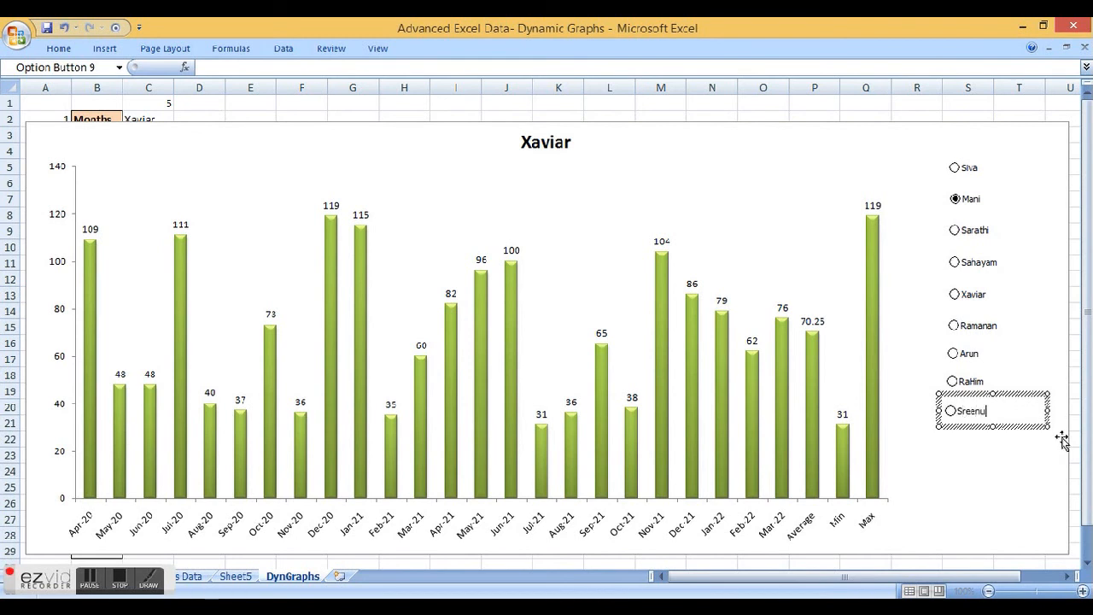
{"action": "left_click", "coordinate": [1017, 474]}
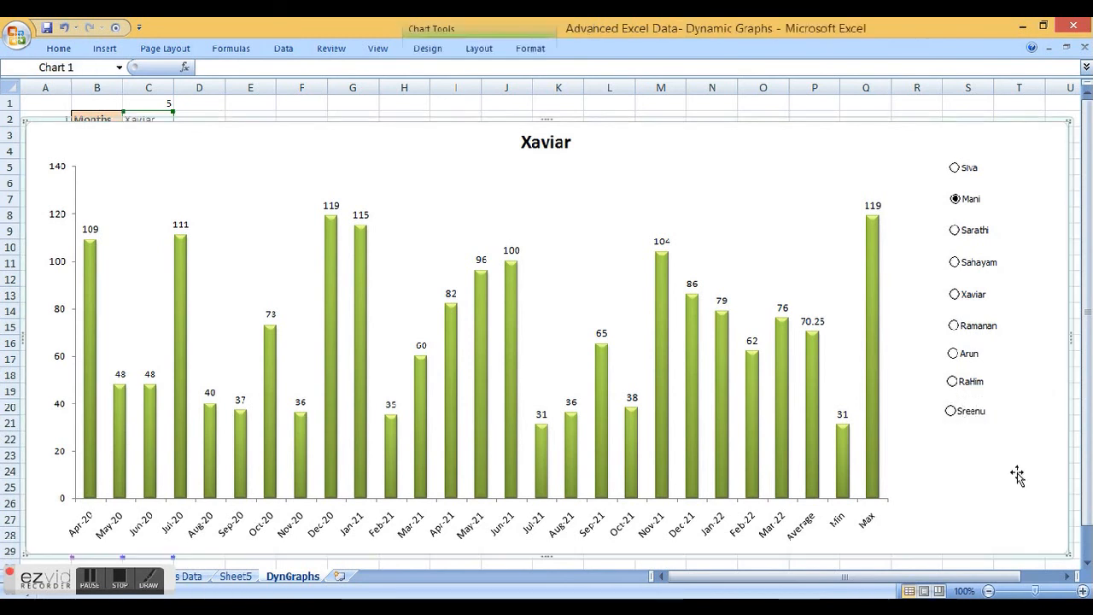
{"action": "right_click", "coordinate": [968, 169]}
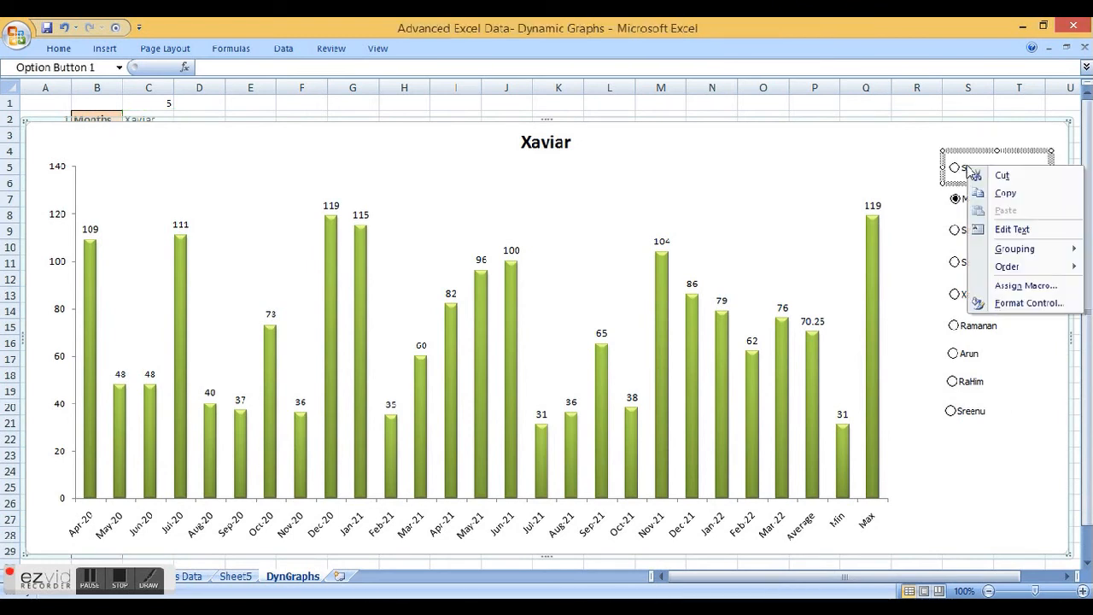
{"action": "left_click", "coordinate": [1016, 304]}
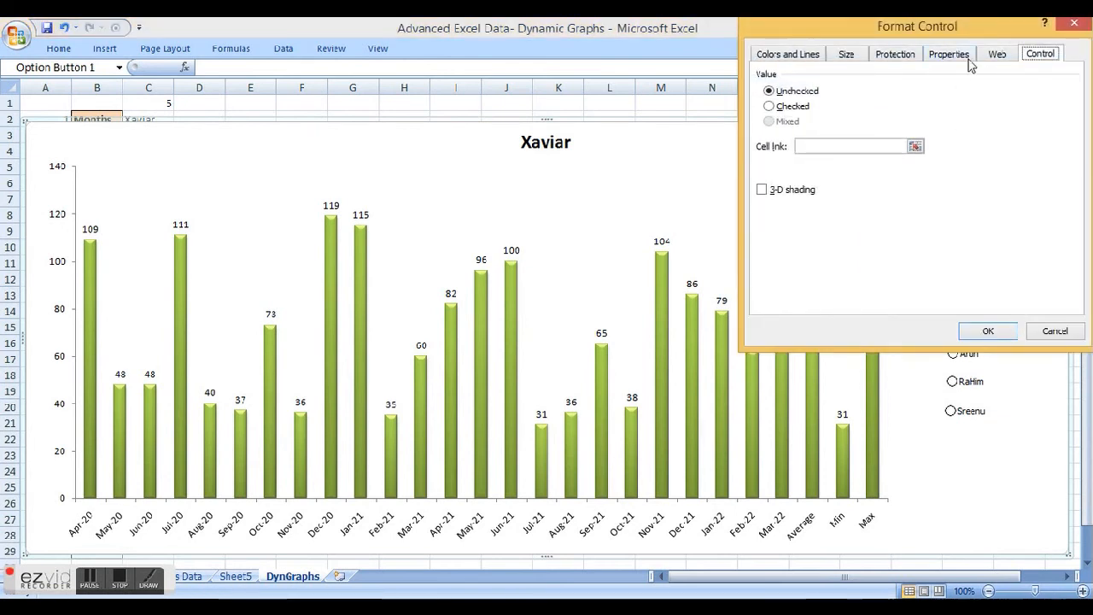
{"action": "left_click_drag", "start_coordinate": [979, 32], "coordinate": [751, 128]}
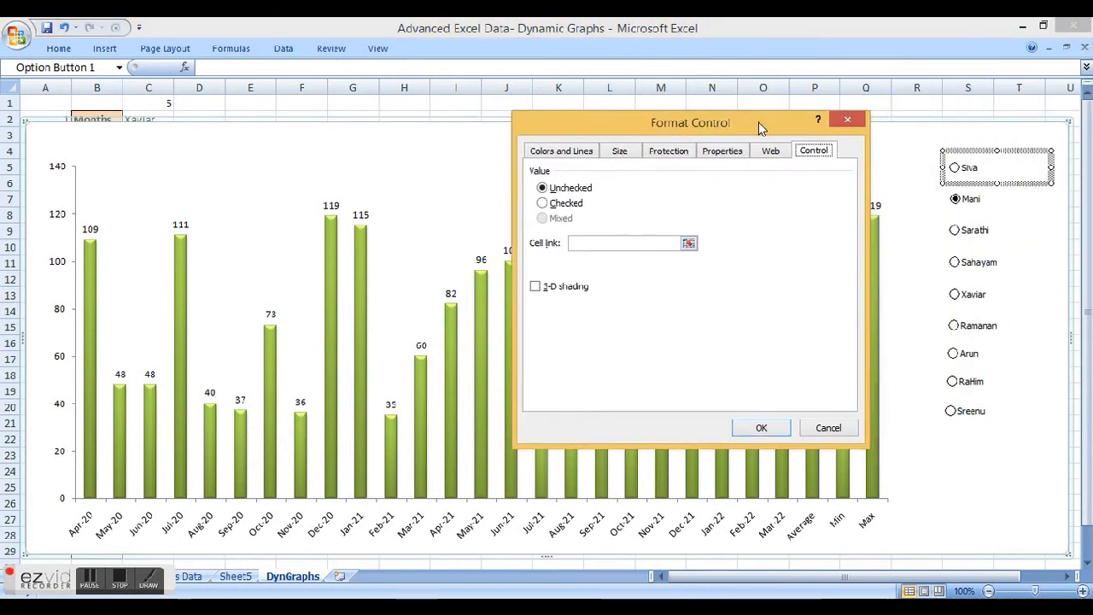
{"action": "left_click", "coordinate": [850, 116]}
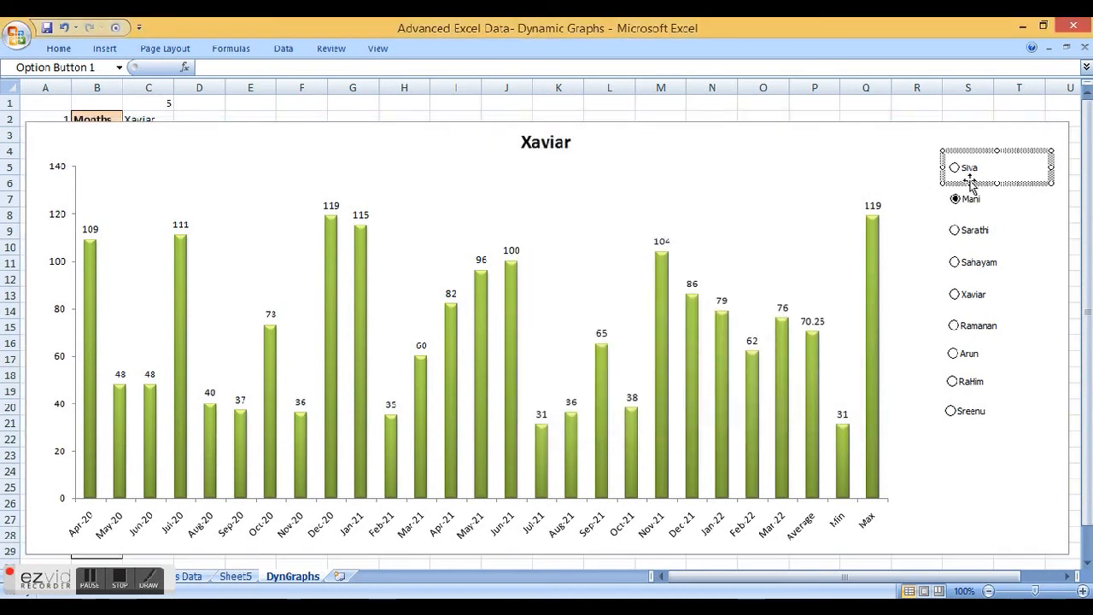
Step: Link the first option button to cell $C$1 in its Format Control settings
{"action": "right_click", "coordinate": [971, 181]}
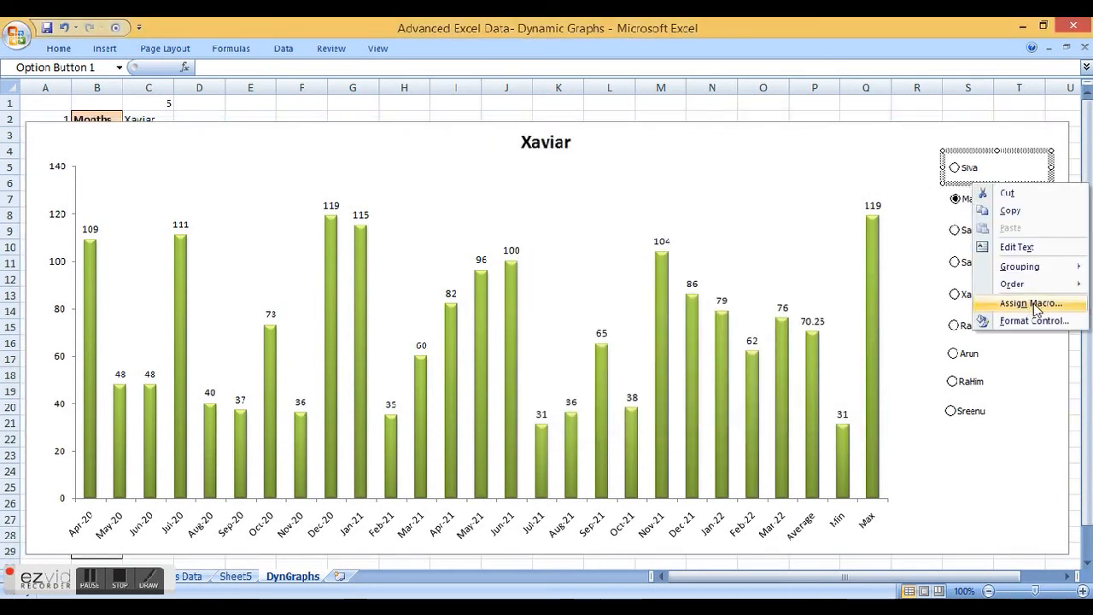
{"action": "left_click", "coordinate": [978, 319]}
{"action": "left_click_drag", "start_coordinate": [979, 32], "coordinate": [794, 183]}
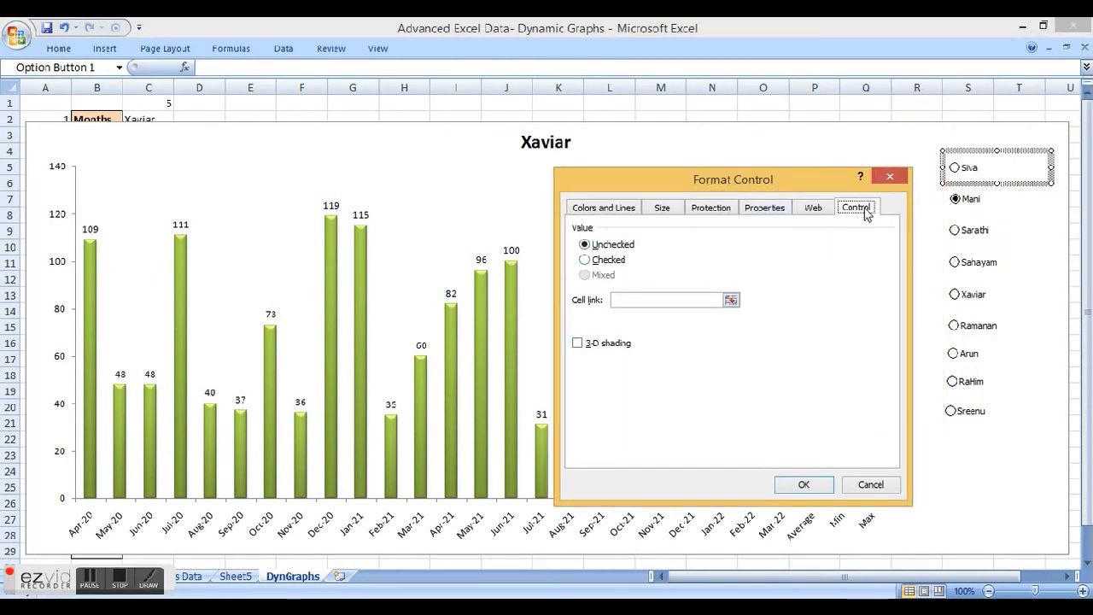
{"action": "left_click", "coordinate": [668, 299]}
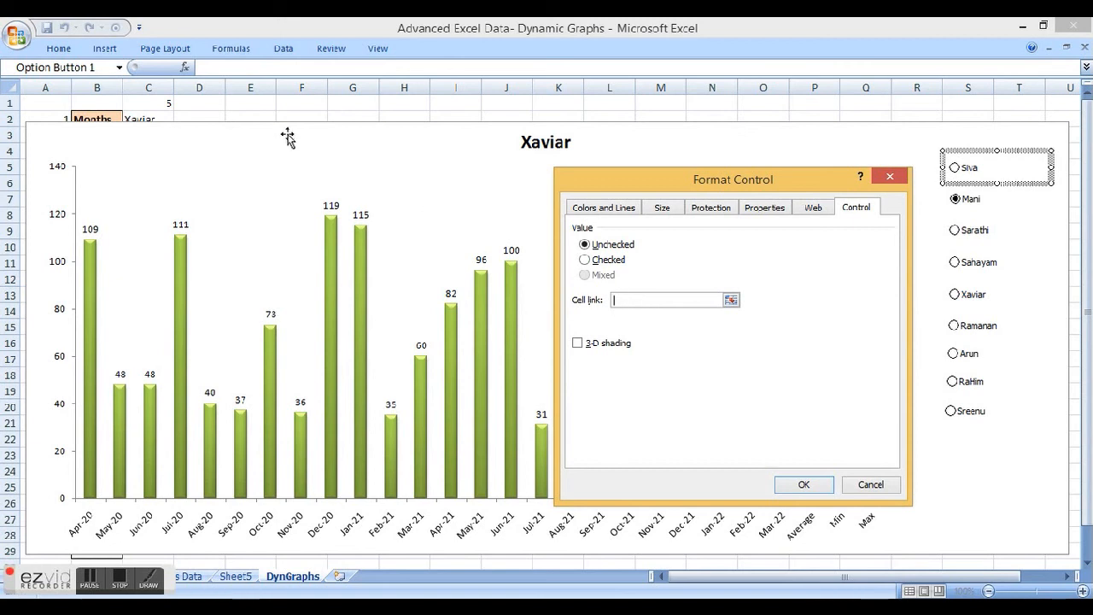
{"action": "left_click", "coordinate": [158, 102]}
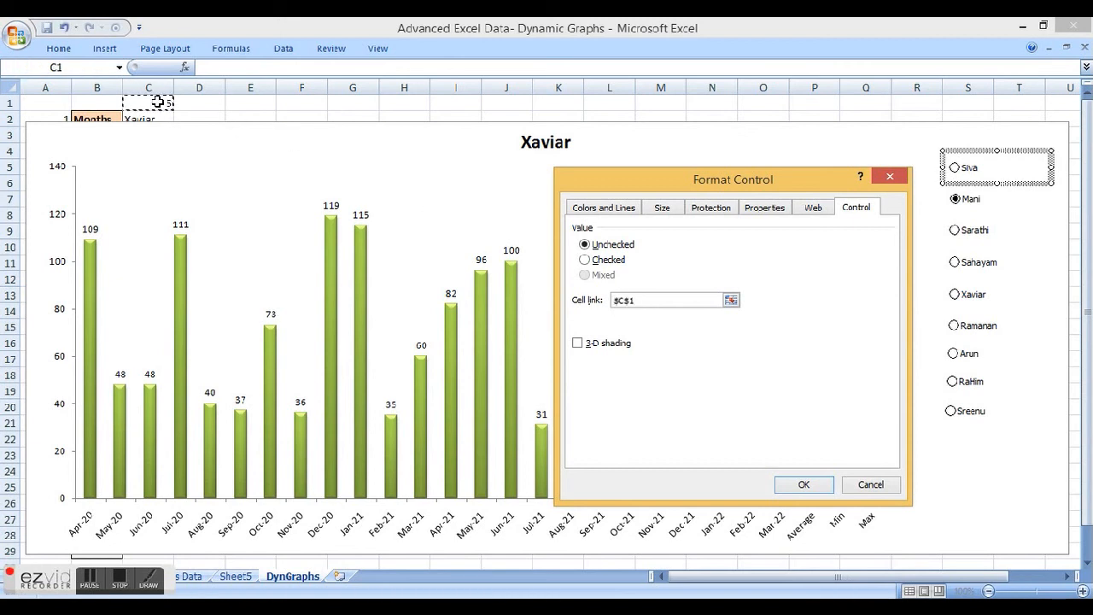
{"action": "left_click", "coordinate": [805, 485]}
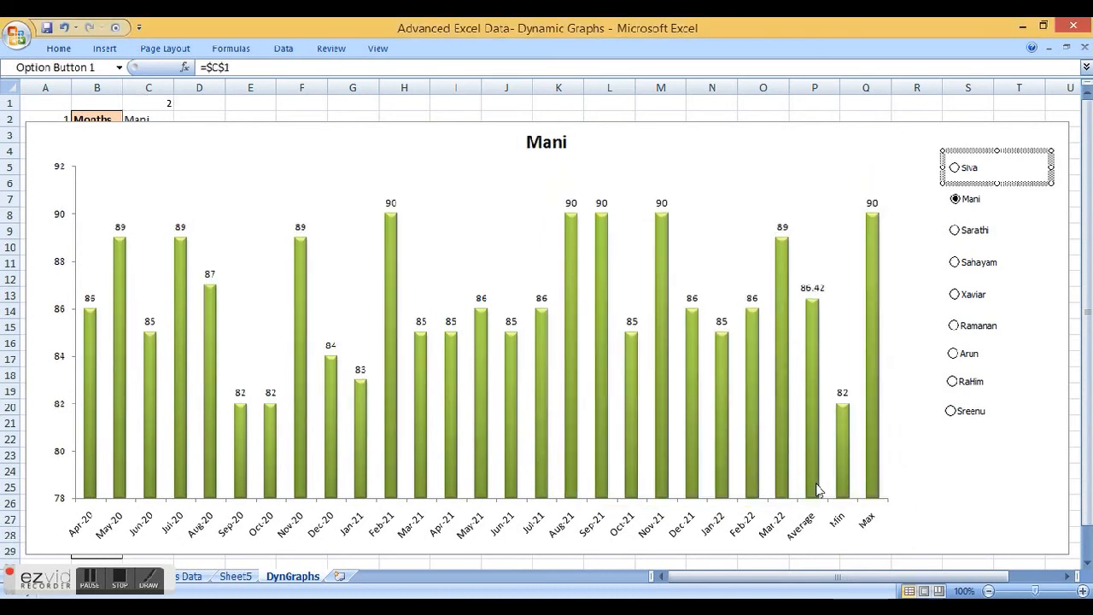
Step: Test the first five option buttons in order, checking cell C1 and the chart after each selection
{"action": "left_click", "coordinate": [903, 223]}
{"action": "left_click", "coordinate": [955, 169]}
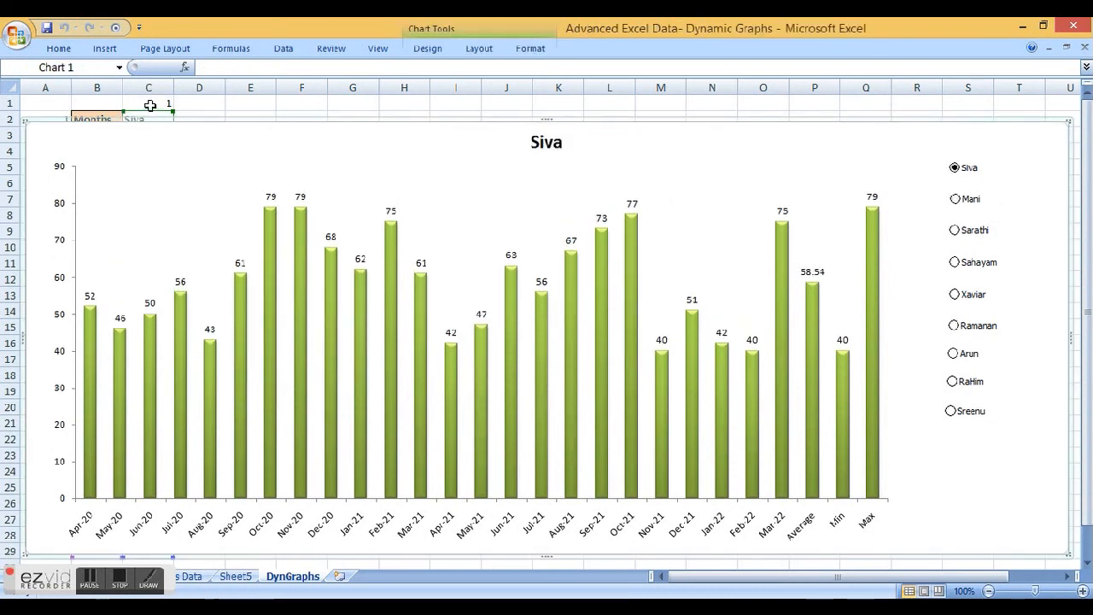
{"action": "left_click", "coordinate": [956, 200]}
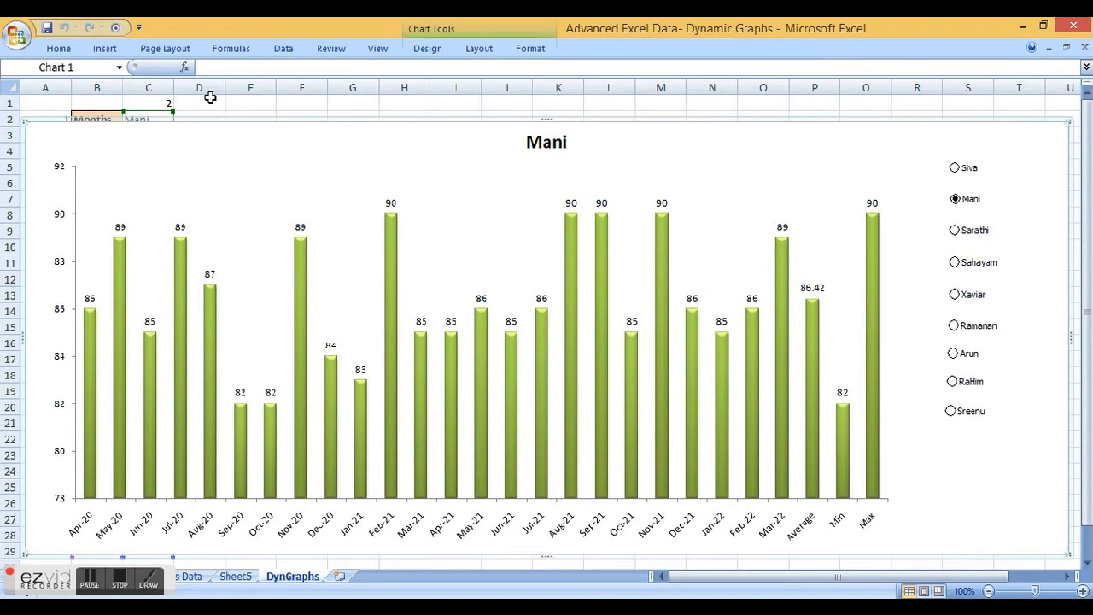
{"action": "left_click", "coordinate": [955, 231]}
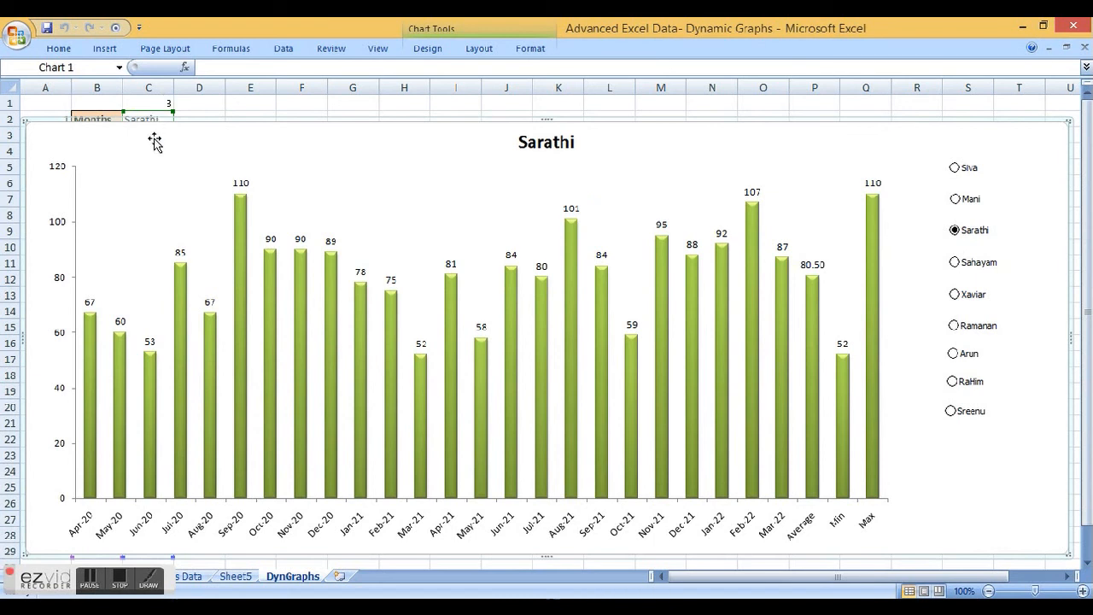
{"action": "left_click", "coordinate": [955, 262]}
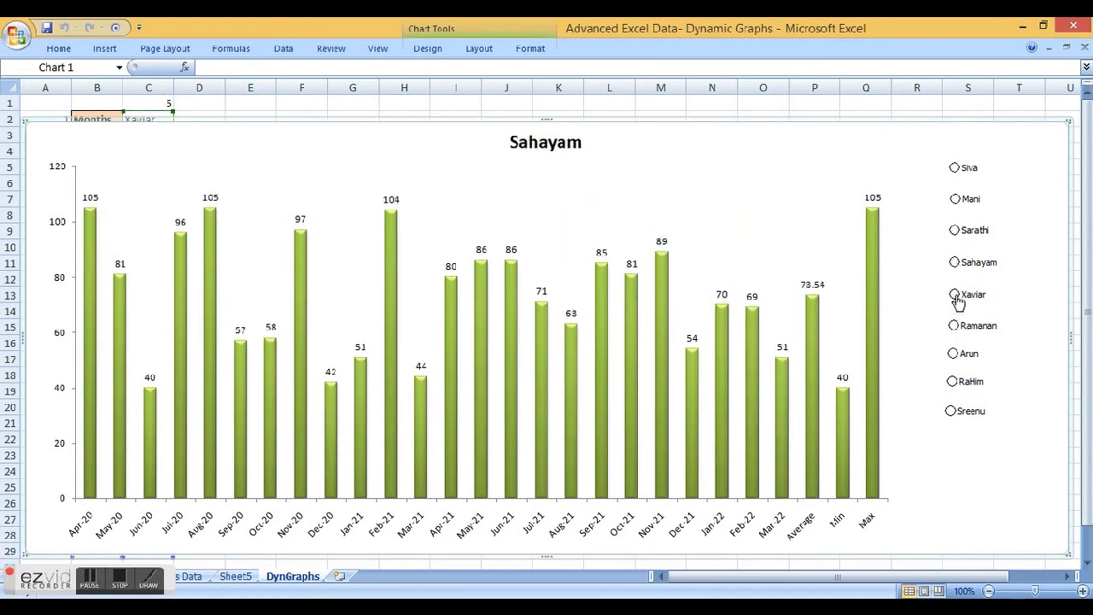
{"action": "left_click", "coordinate": [955, 296]}
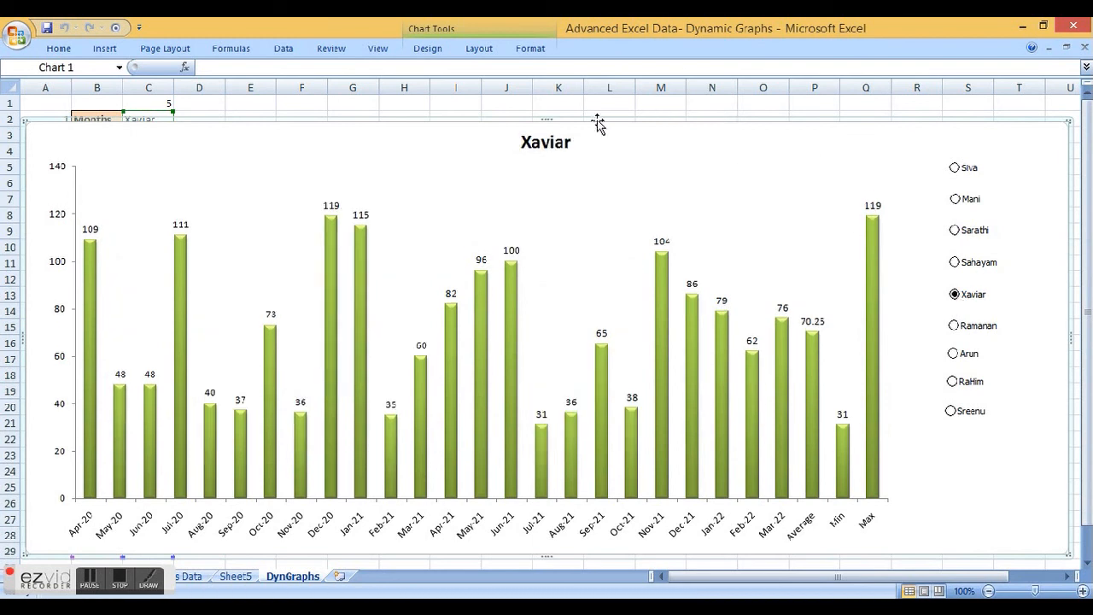
Step: Stretch the chart vertically so it runs from the top of row 1 down to the end of row 30
{"action": "left_click_drag", "start_coordinate": [547, 119], "coordinate": [543, 96]}
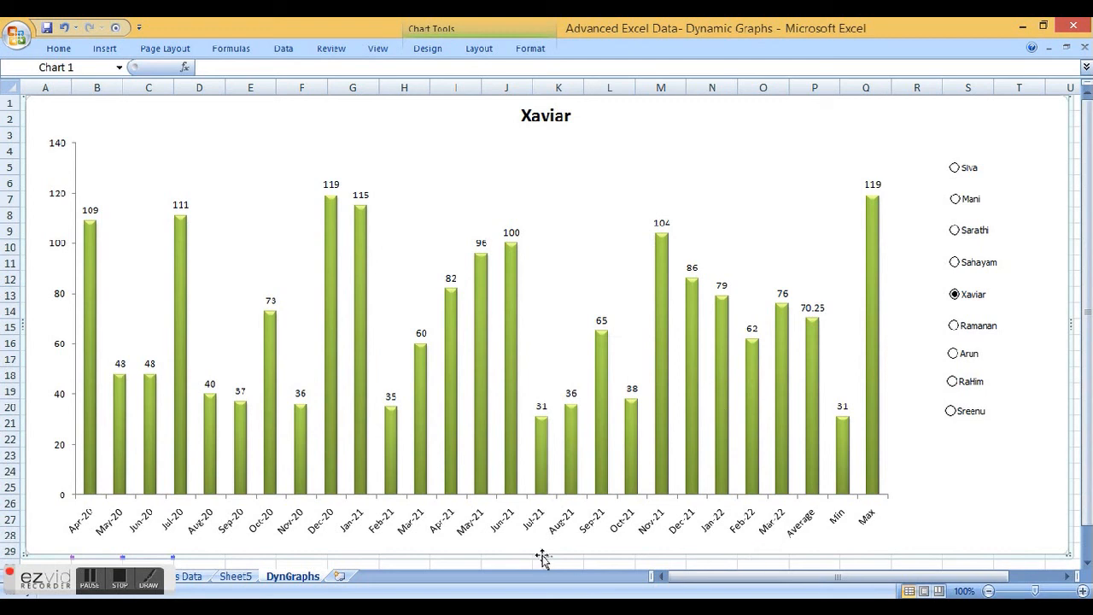
{"action": "left_click_drag", "start_coordinate": [547, 557], "coordinate": [543, 525]}
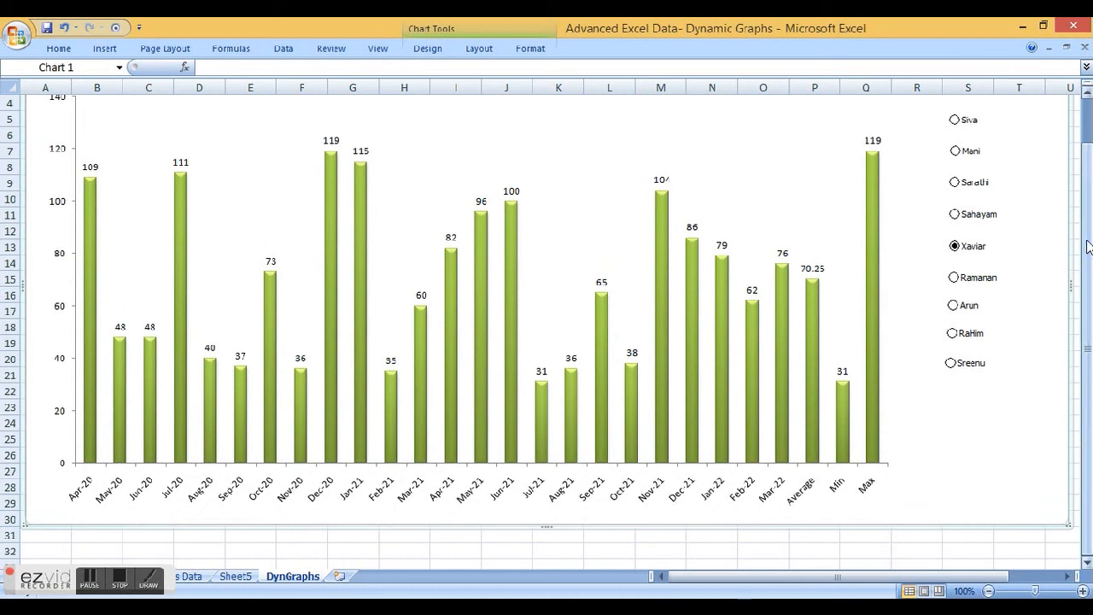
{"action": "scroll", "coordinate": [1089, 246], "scroll_direction": "up", "scroll_amount": 1}
Step: Adjust the chart's width so its right edge ends in column U, just beyond the option buttons
{"action": "left_click_drag", "start_coordinate": [1068, 330], "coordinate": [982, 346]}
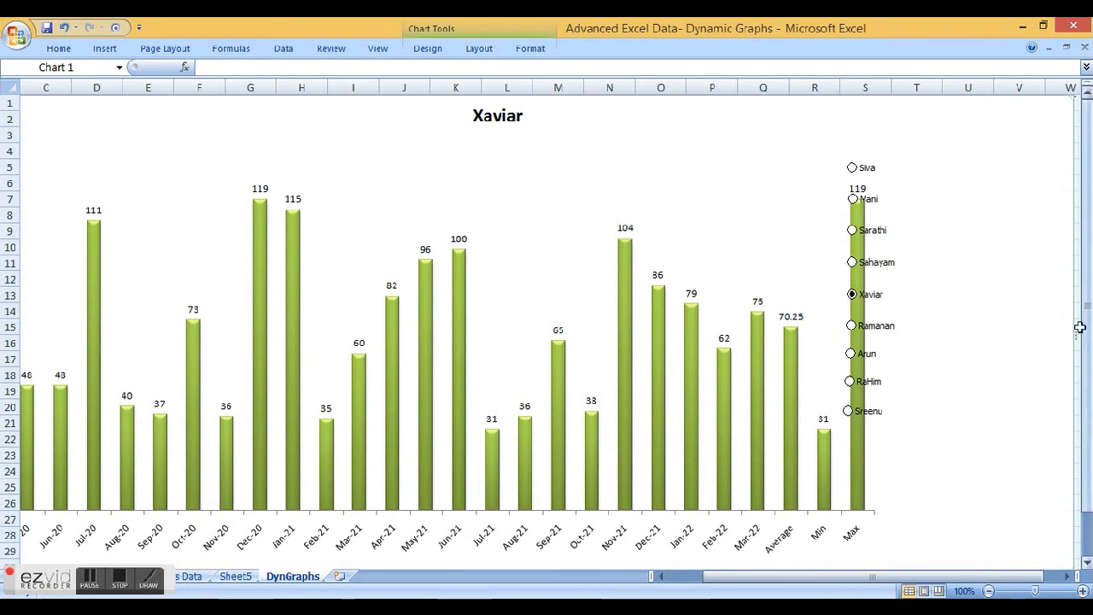
{"action": "left_click_drag", "start_coordinate": [1067, 324], "coordinate": [1000, 327]}
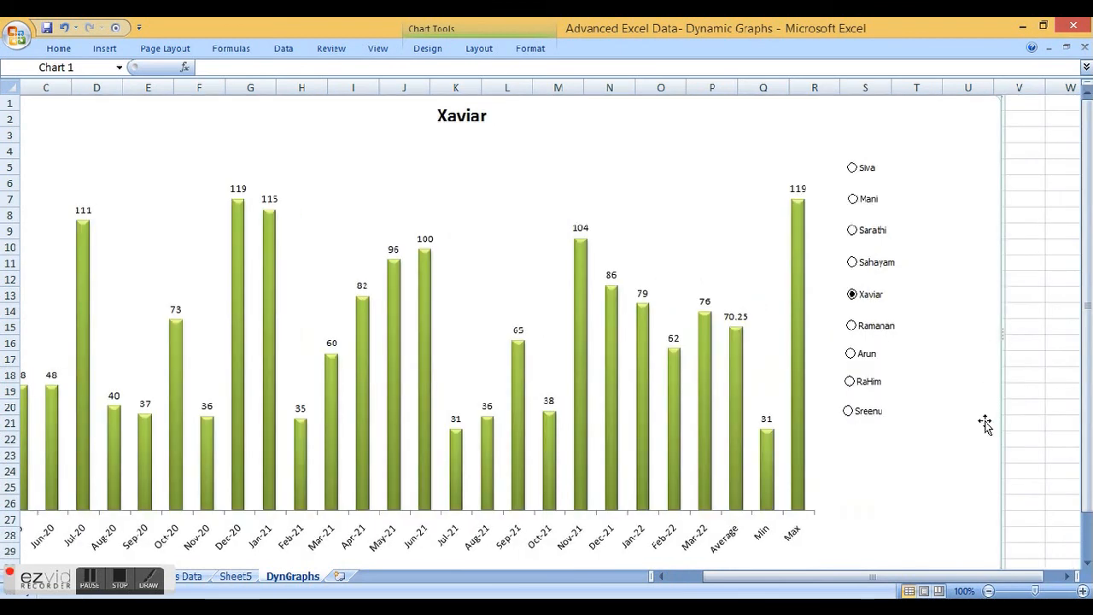
{"action": "left_click_drag", "start_coordinate": [965, 576], "coordinate": [930, 576]}
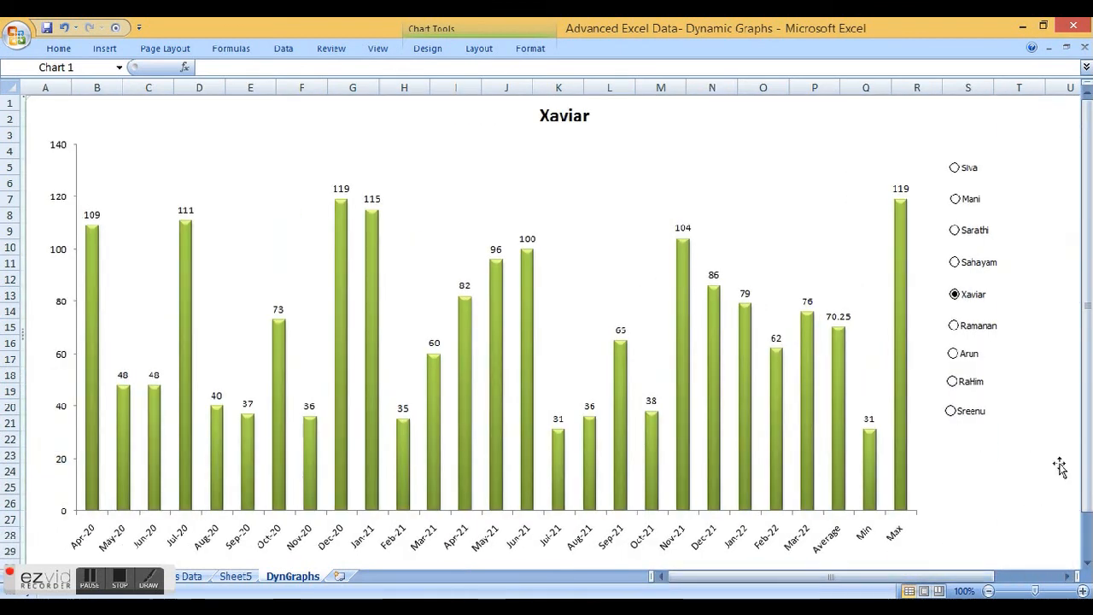
{"action": "left_click", "coordinate": [1066, 578]}
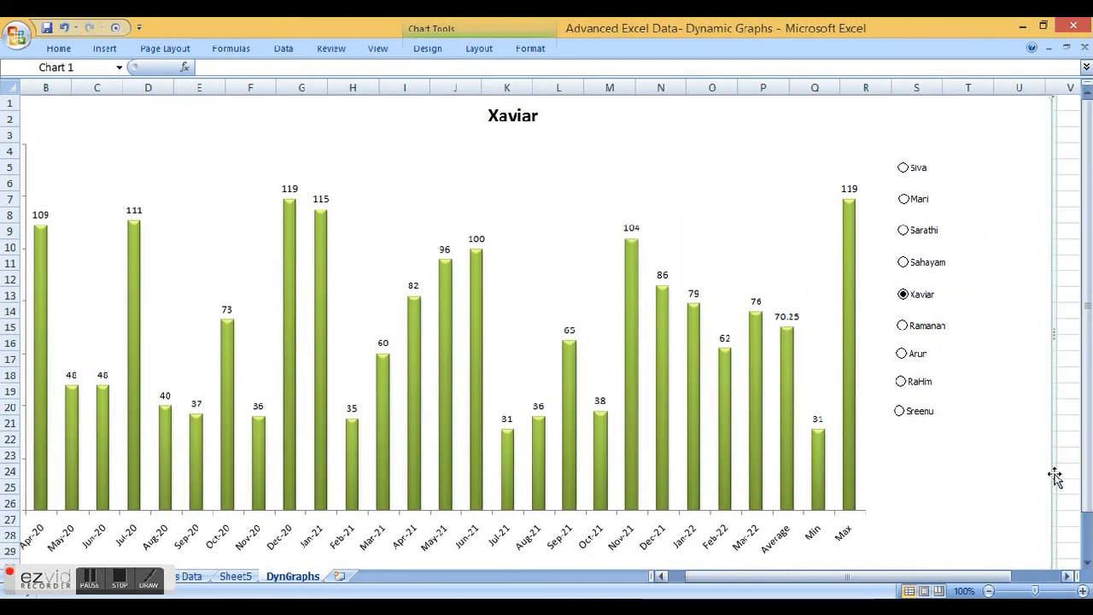
{"action": "left_click_drag", "start_coordinate": [1053, 334], "coordinate": [1019, 337]}
{"action": "left_click", "coordinate": [660, 576]}
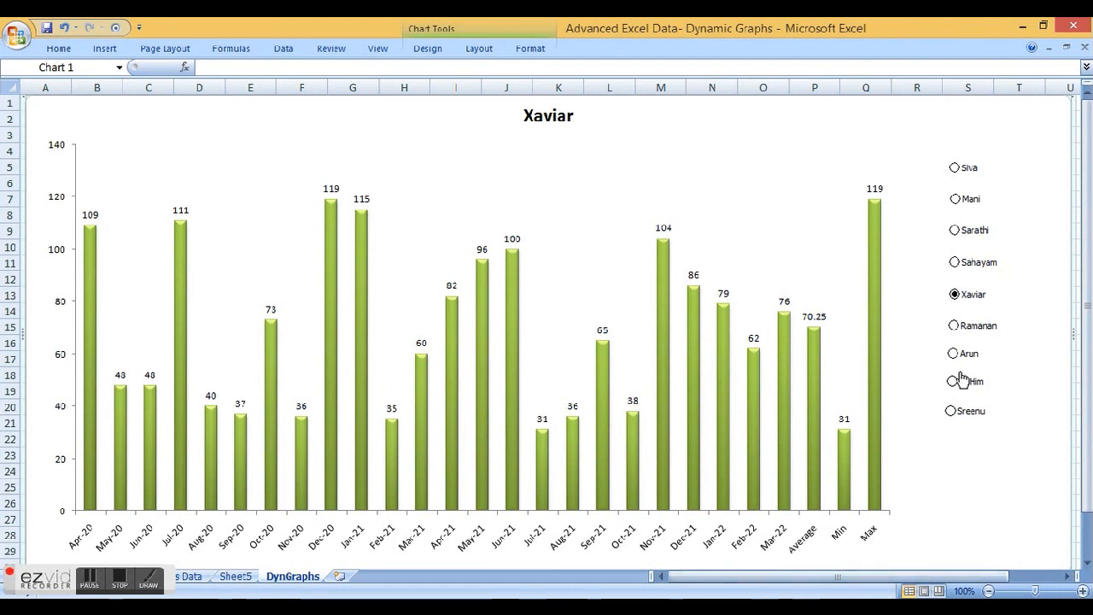
Step: Enlarge the plot area upward to just below the chart title and sideways to the end of column R, beside the option buttons
{"action": "left_click", "coordinate": [880, 311]}
{"action": "left_click", "coordinate": [797, 248]}
{"action": "left_click_drag", "start_coordinate": [481, 142], "coordinate": [480, 128]}
{"action": "left_click_drag", "start_coordinate": [891, 317], "coordinate": [929, 318]}
Step: Test the sixth to ninth option buttons in order, checking the chart after each selection
{"action": "left_click", "coordinate": [956, 329]}
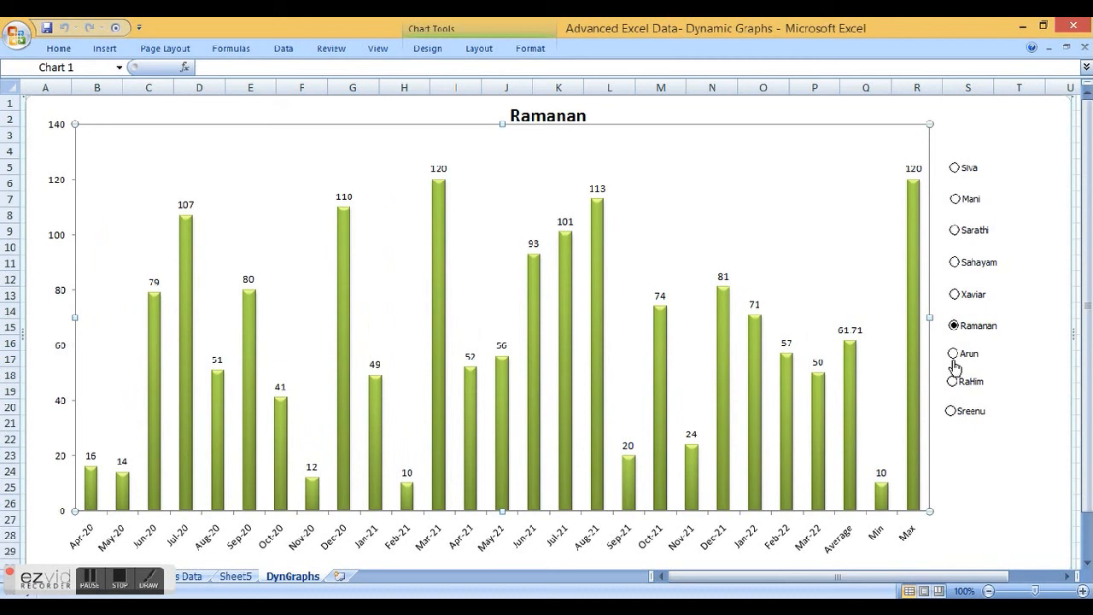
{"action": "left_click", "coordinate": [953, 355]}
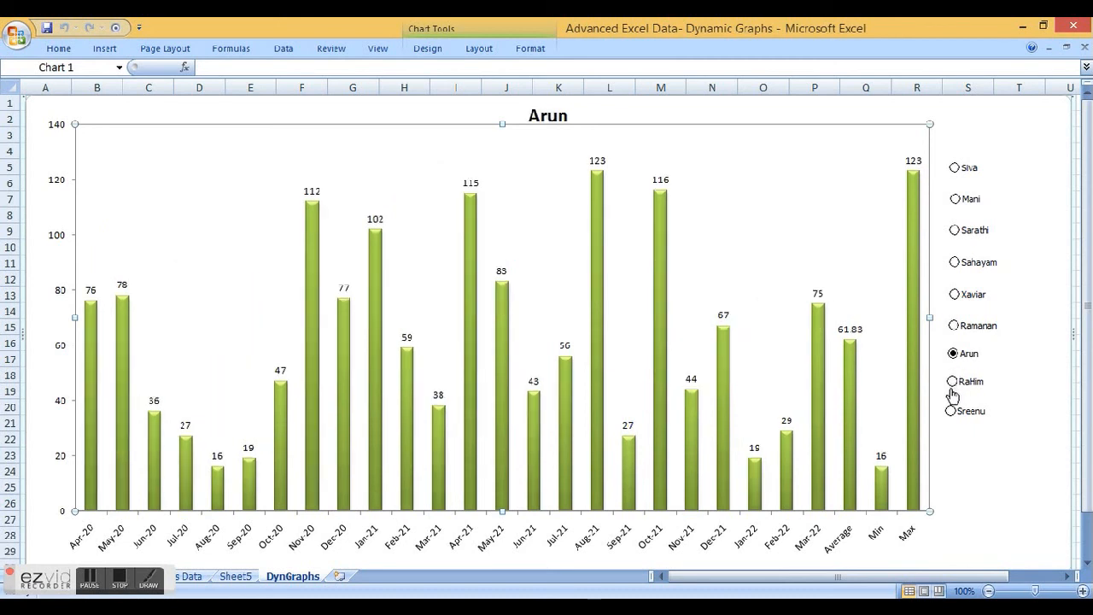
{"action": "left_click", "coordinate": [952, 383]}
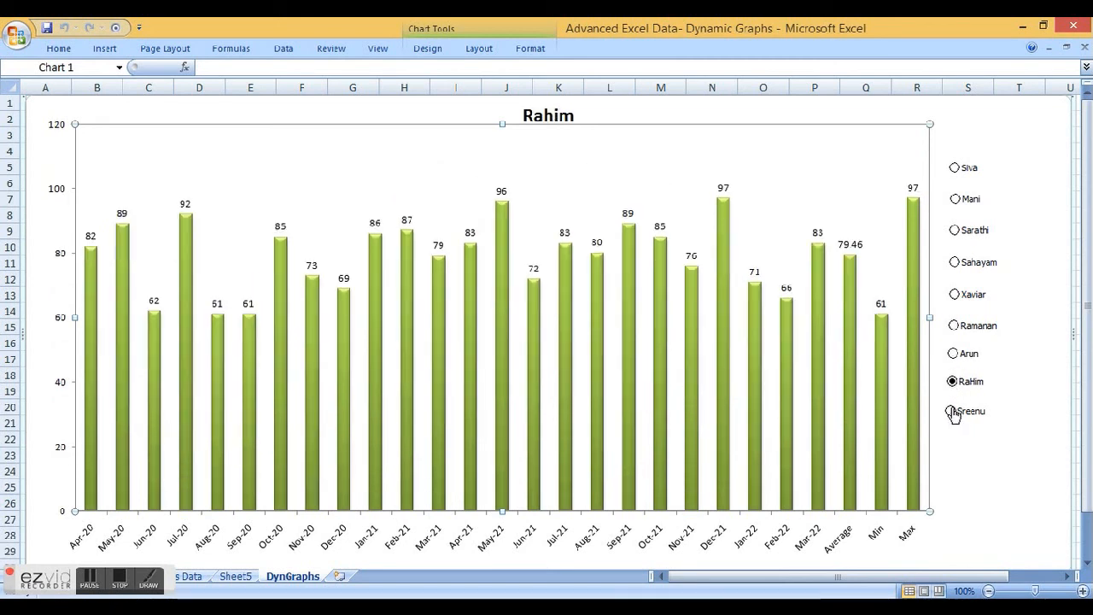
{"action": "left_click", "coordinate": [952, 411]}
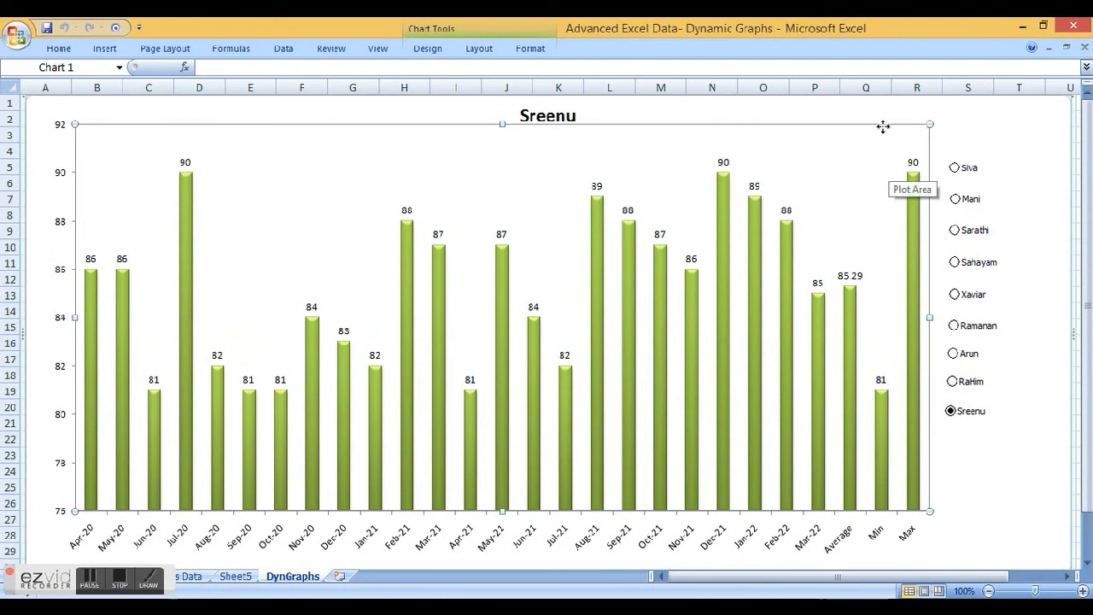
Step: Recheck the chart with the first, third, fourth and fifth option buttons, leaving the fifth one selected
{"action": "left_click", "coordinate": [955, 169]}
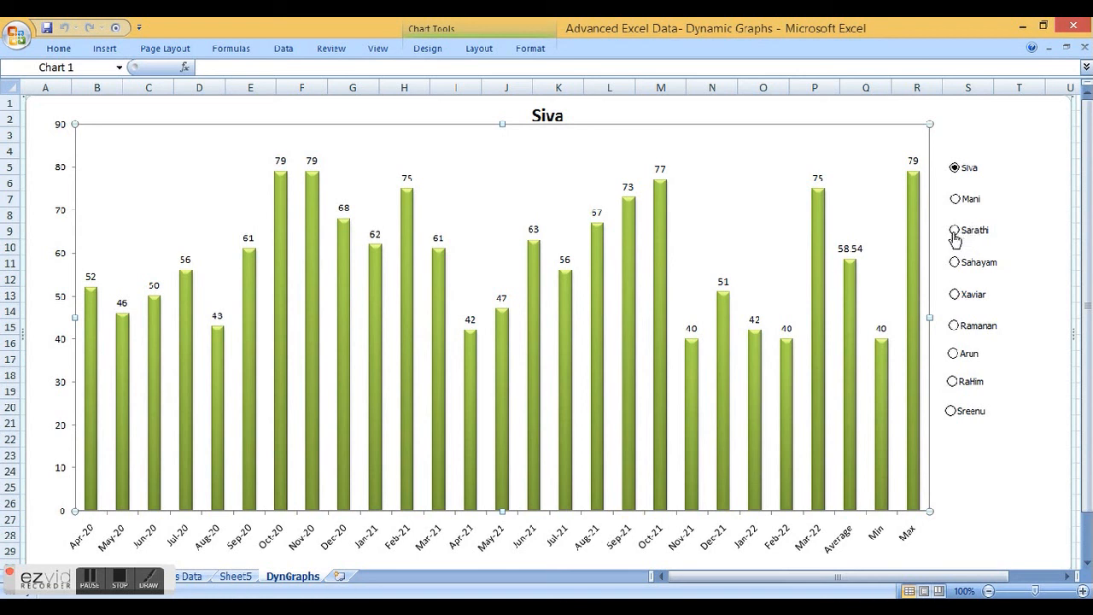
{"action": "left_click", "coordinate": [955, 232]}
{"action": "left_click", "coordinate": [955, 264]}
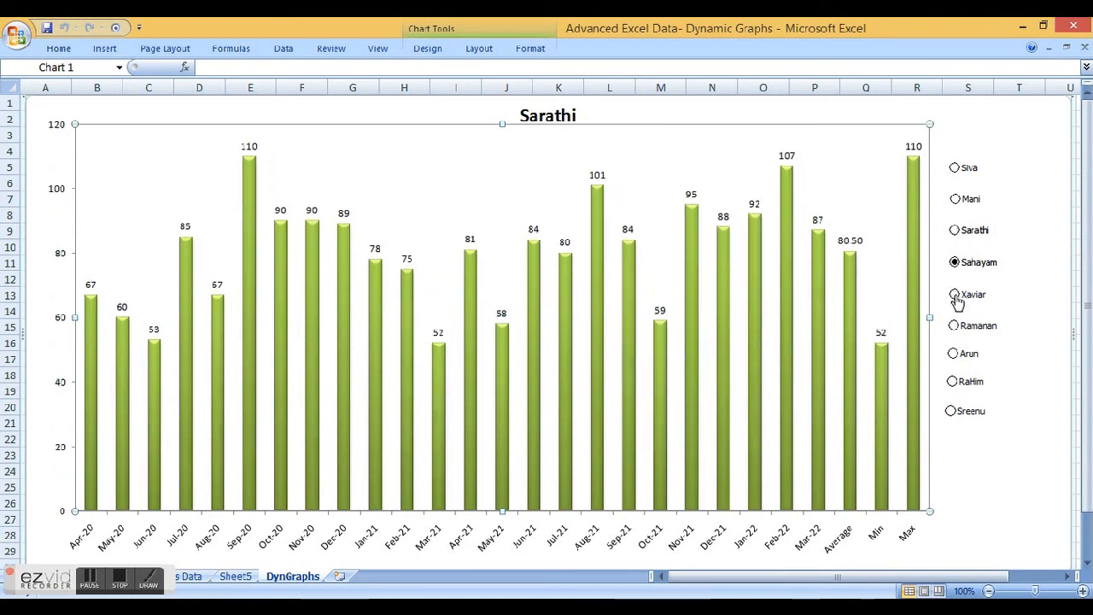
{"action": "left_click", "coordinate": [956, 296]}
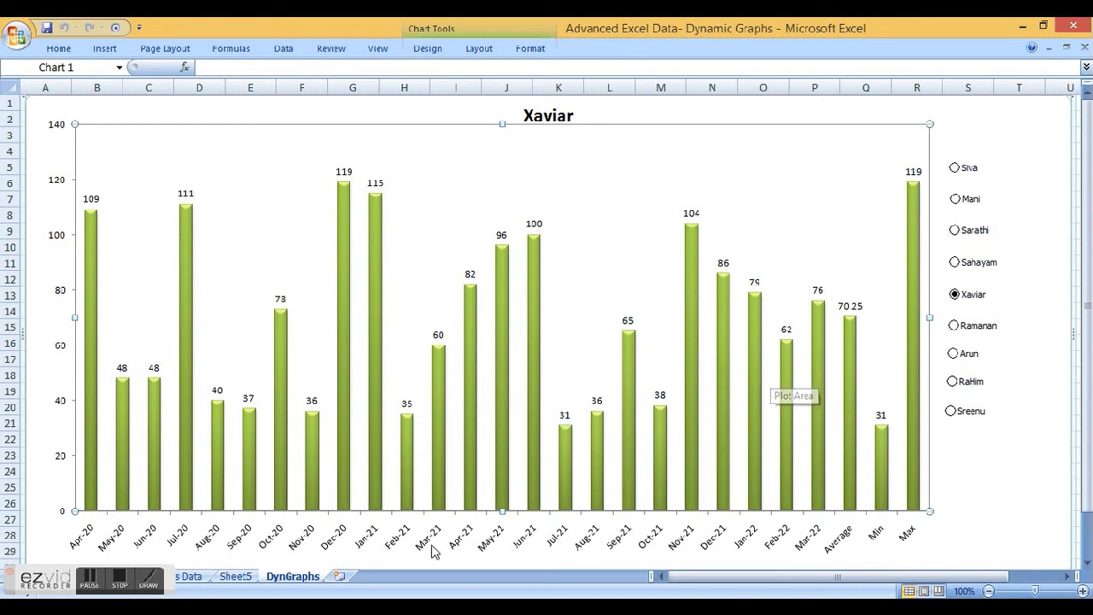
{"action": "left_click", "coordinate": [121, 584]}
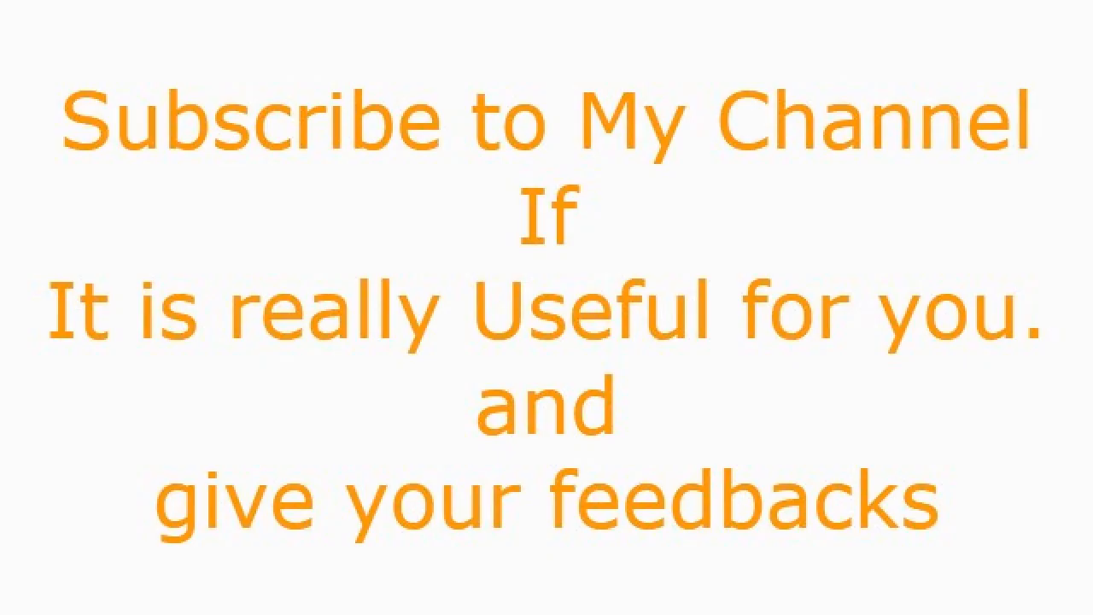